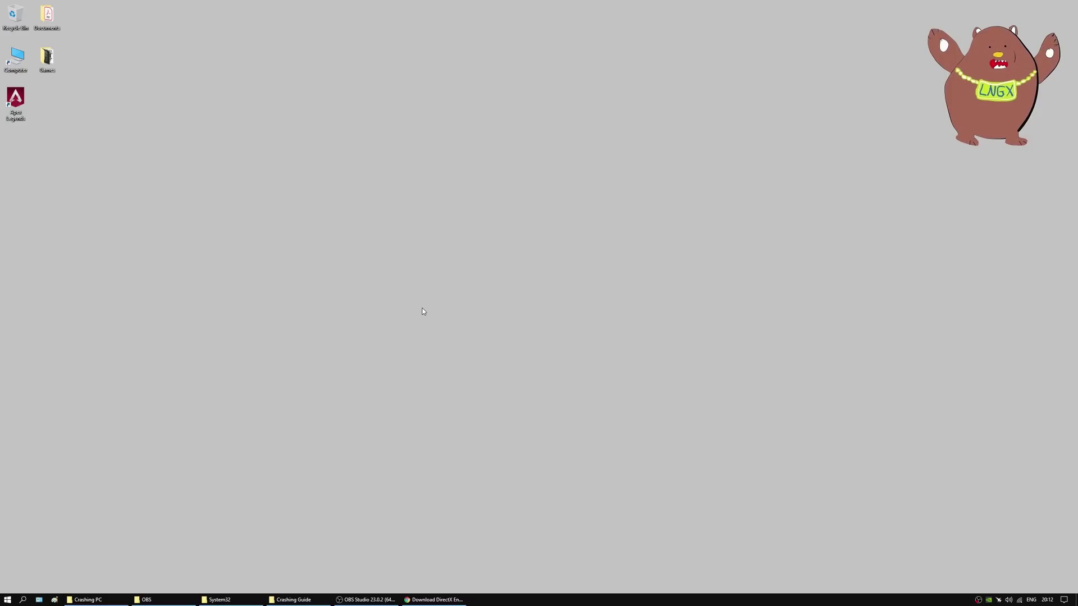
# Step: Search 'update', run a Windows Update check and confirm the PC is up to date
pyautogui.click(23, 599)
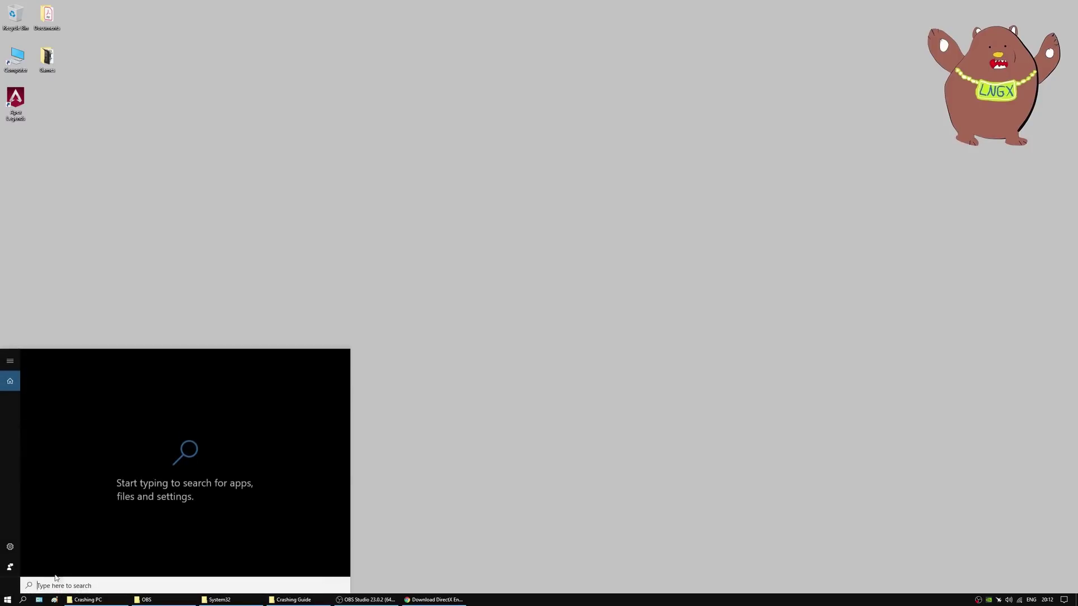
pyautogui.write('upda')
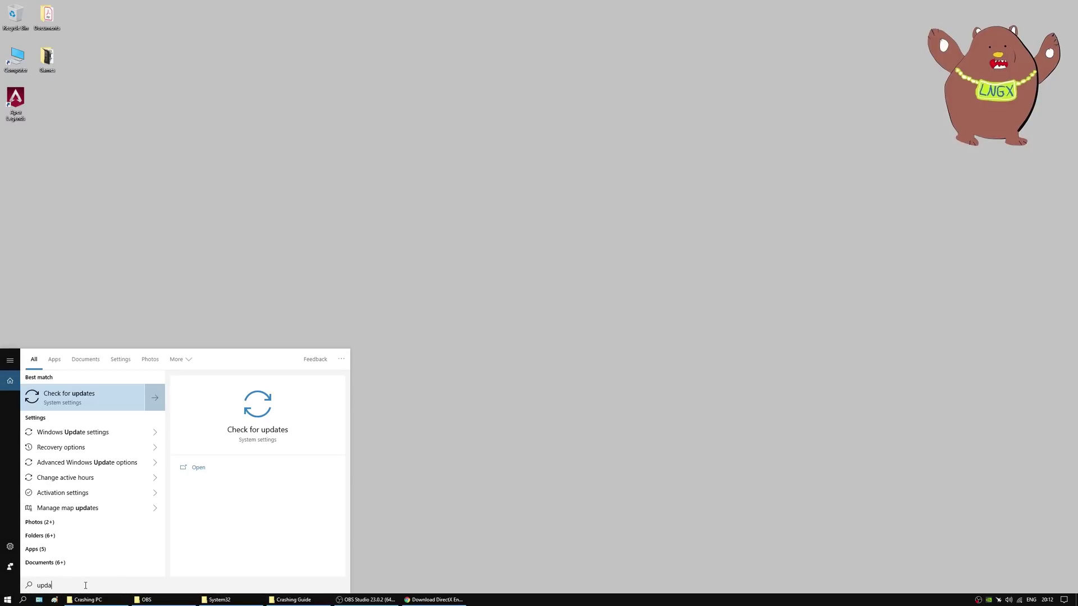
pyautogui.click(85, 398)
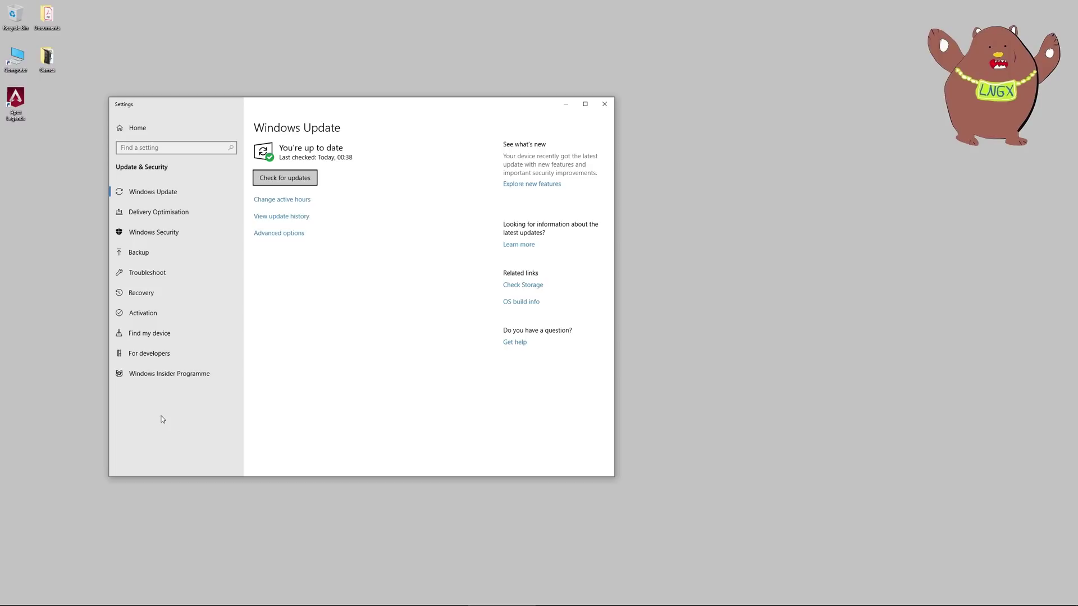
pyautogui.click(307, 180)
# Step: Search the System32 folder for 'd3dcompiler' and select D3DCompiler_43.dll
pyautogui.moveTo(240, 602)
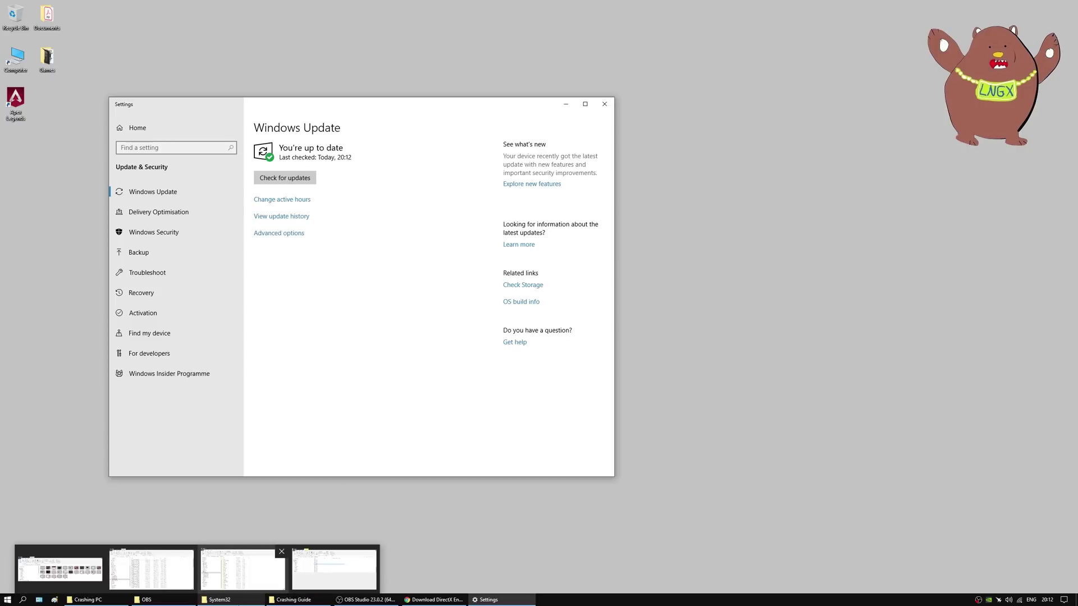
pyautogui.click(243, 570)
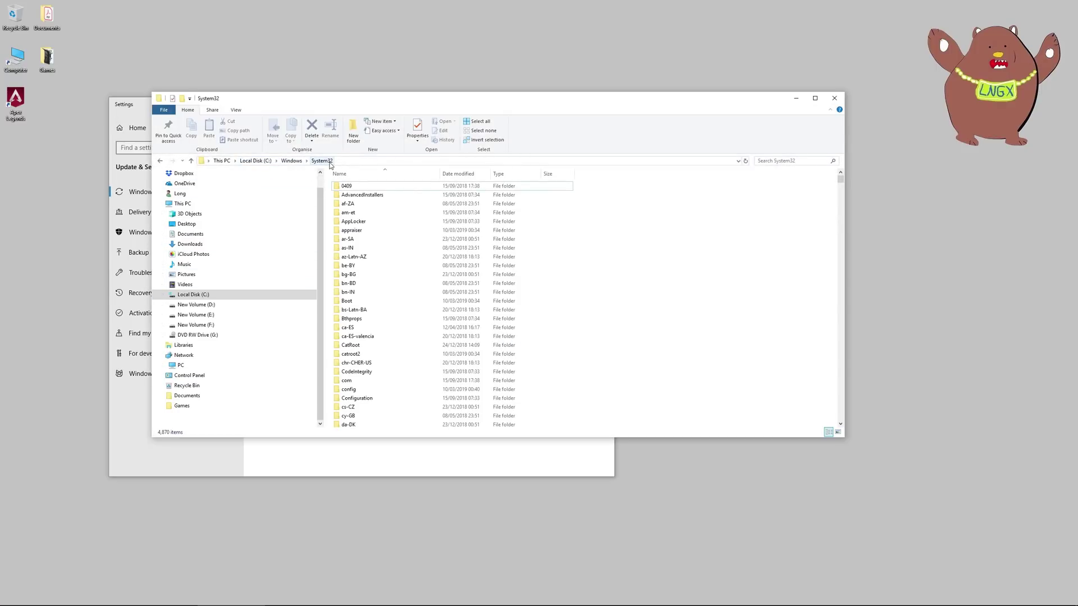
pyautogui.click(778, 162)
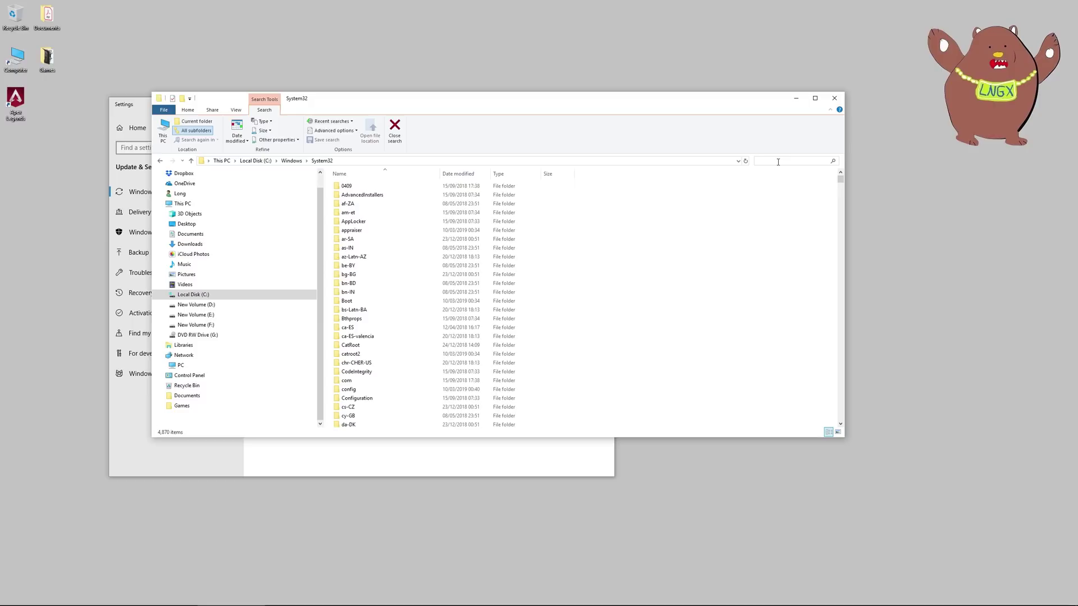
pyautogui.write('d')
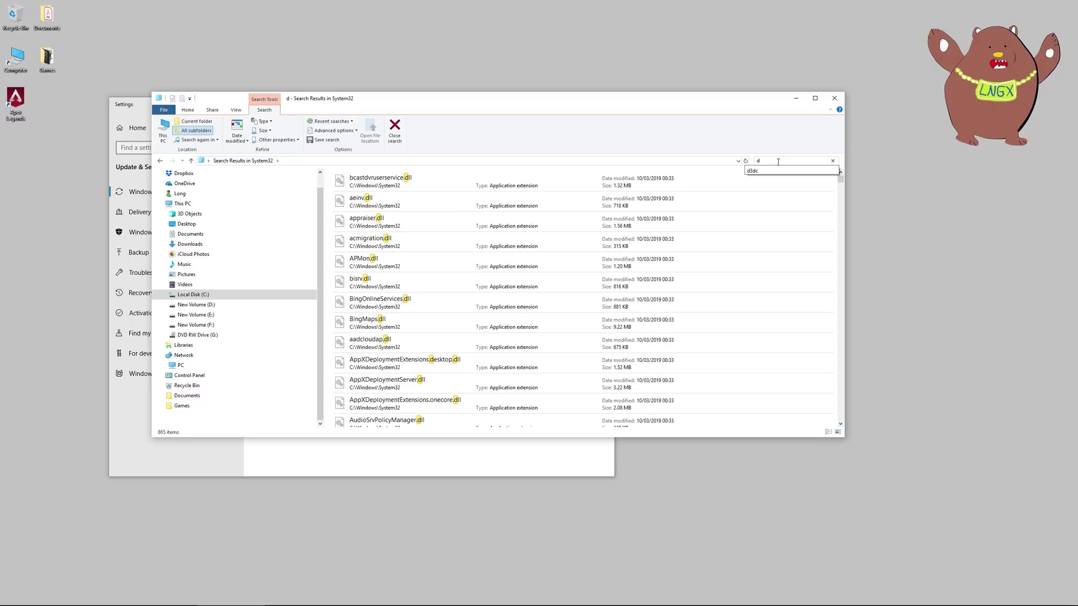
pyautogui.write('3')
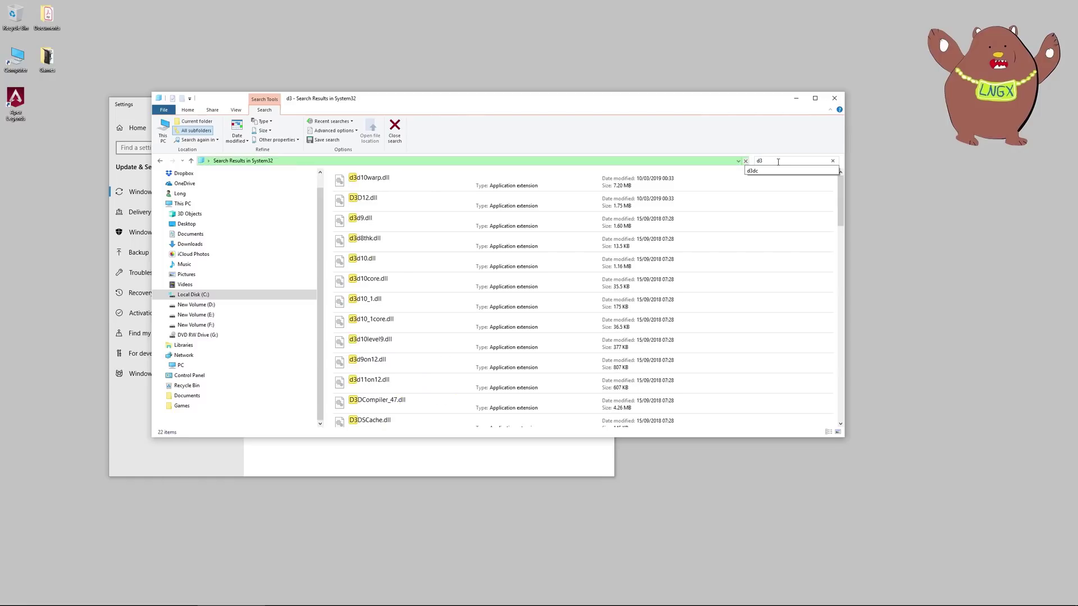
pyautogui.write('dcompiler')
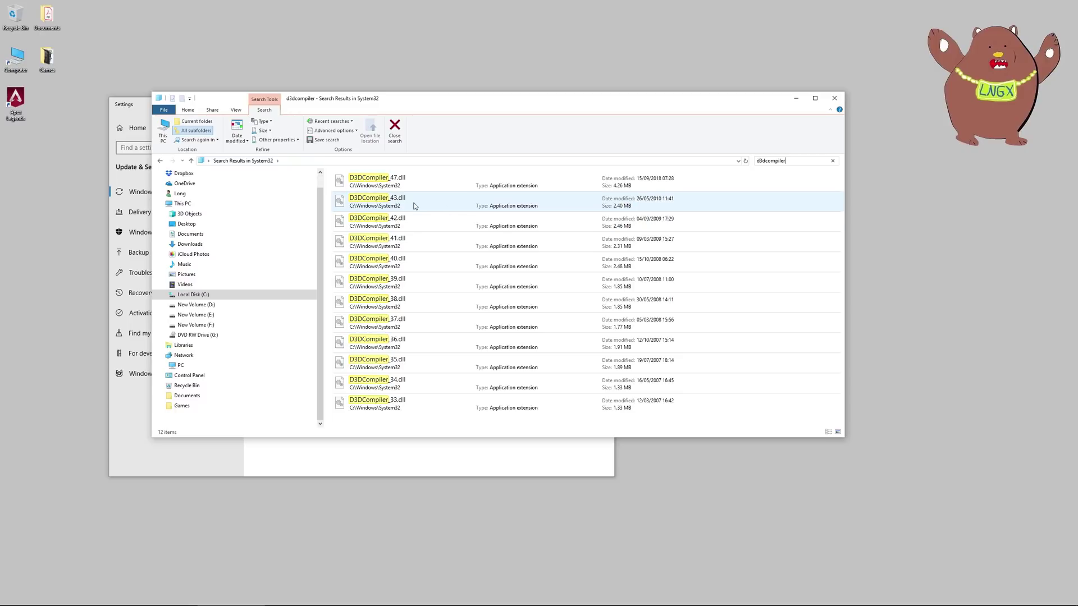
pyautogui.click(415, 206)
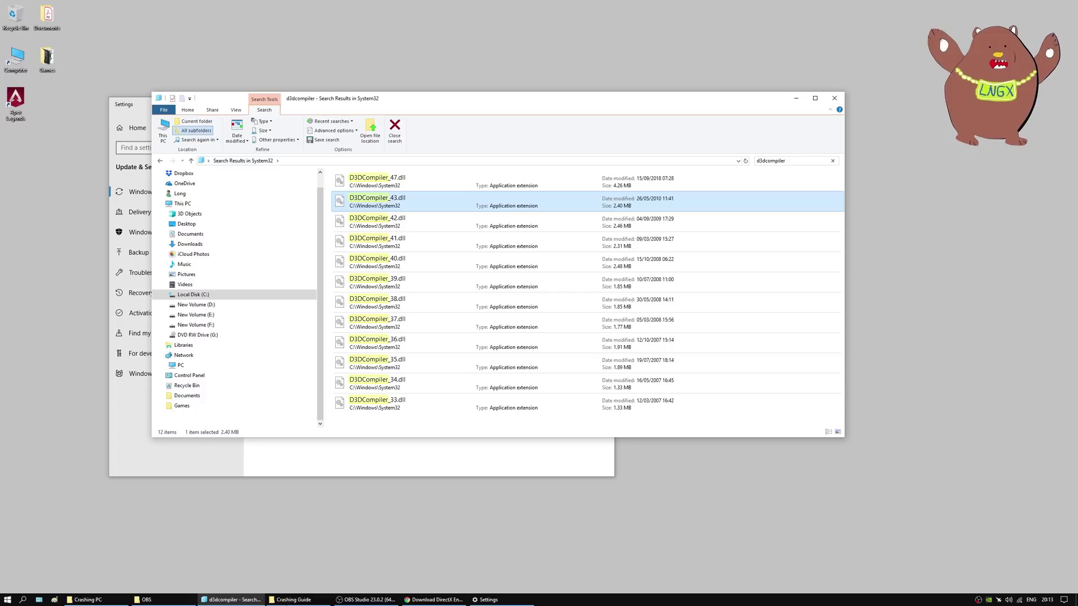
# Step: Bring the Chrome DirectX download page forward and select its web address
pyautogui.click(433, 600)
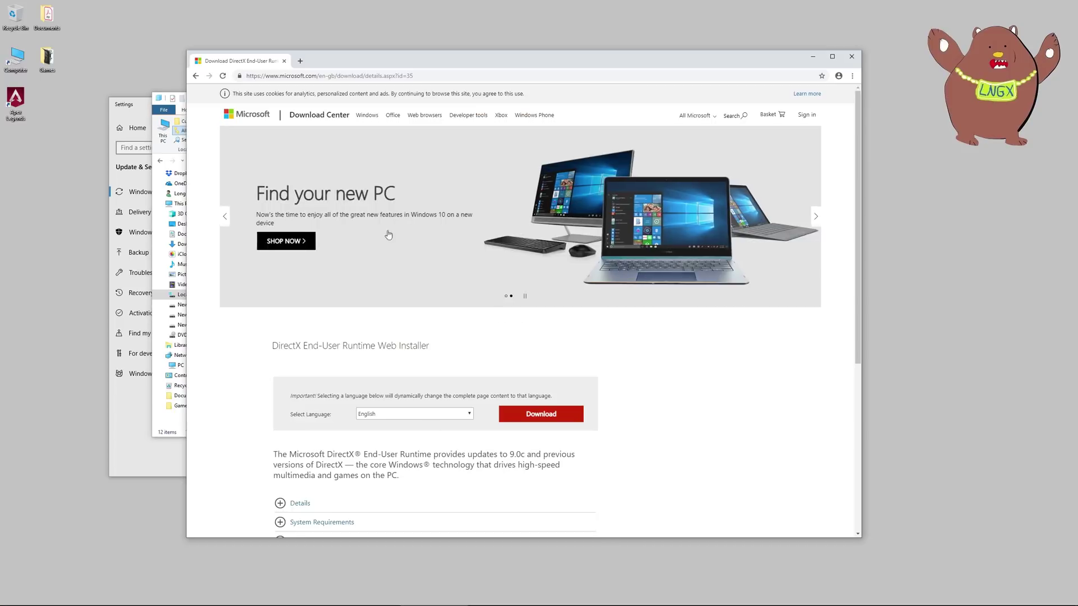
pyautogui.click(480, 75)
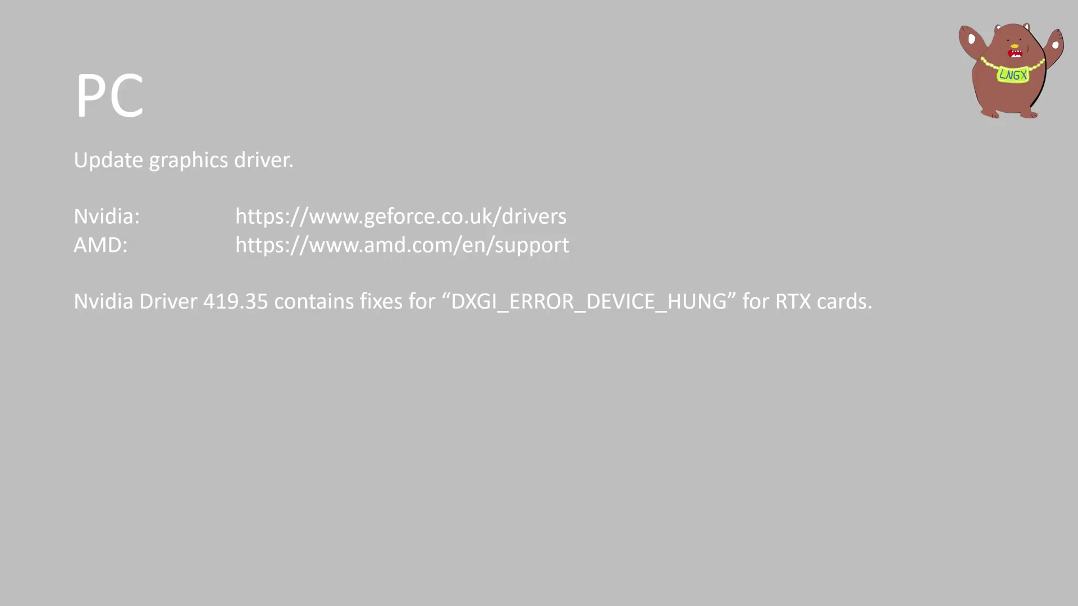
# Step: Advance the PC slide to reveal the 417.71, 417.35 rollback and clean-install driver notes
pyautogui.press('Right')
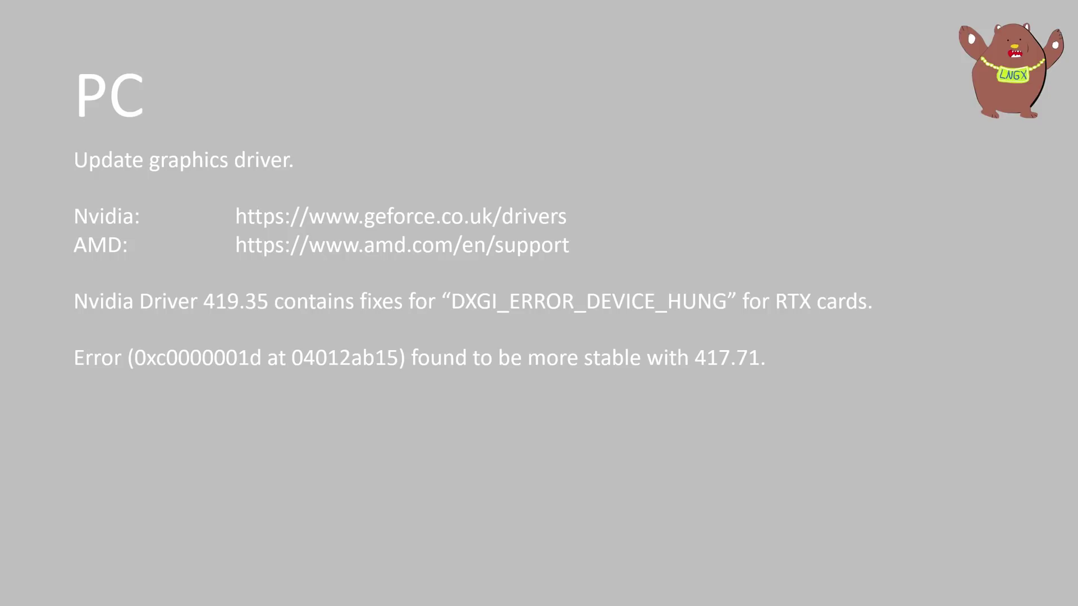
pyautogui.press('Right')
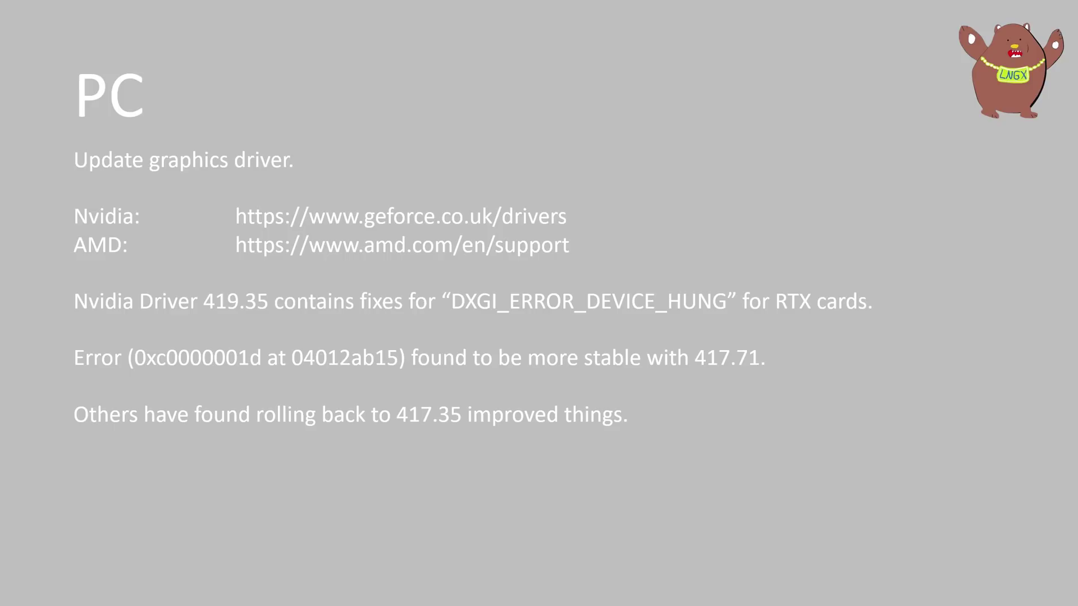
pyautogui.press('Right')
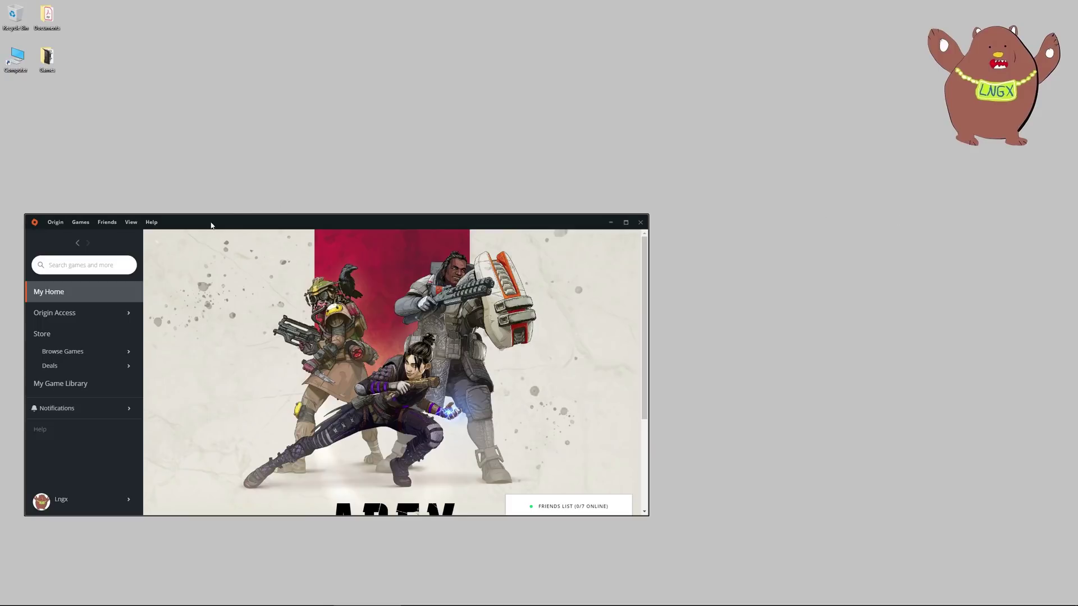
# Step: Save '+fps_max 75' as the Apex Legends command line argument in Origin's Game Library
pyautogui.moveTo(64, 364)
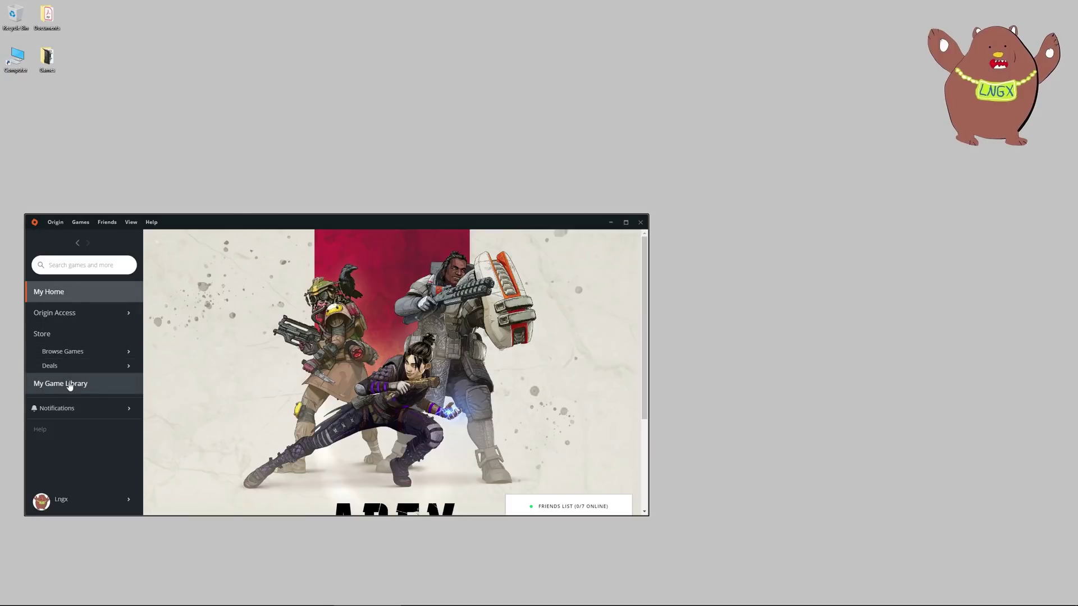
pyautogui.click(70, 386)
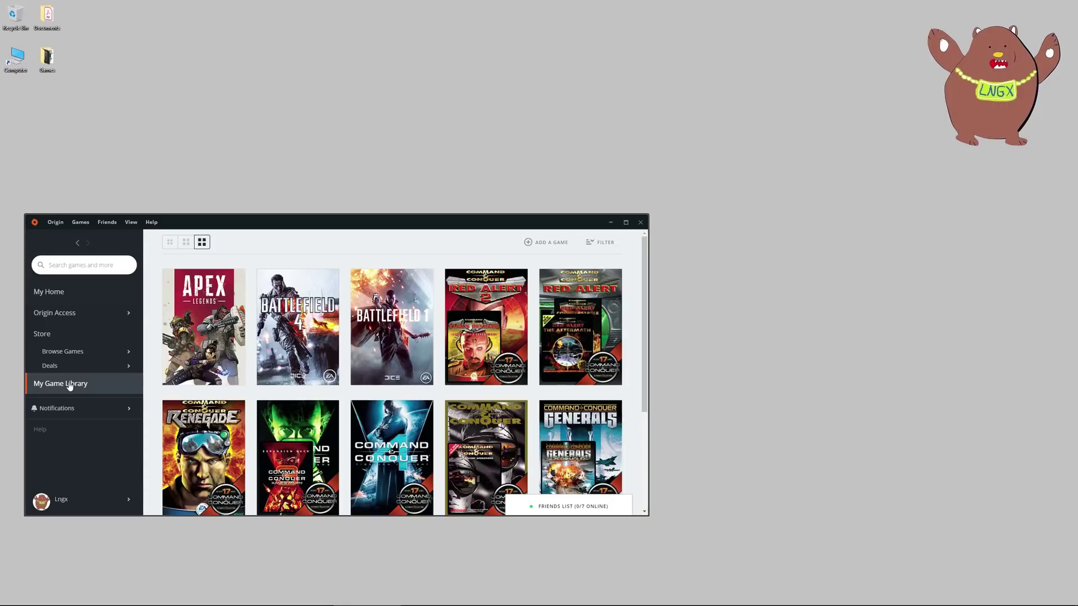
pyautogui.rightClick(191, 305)
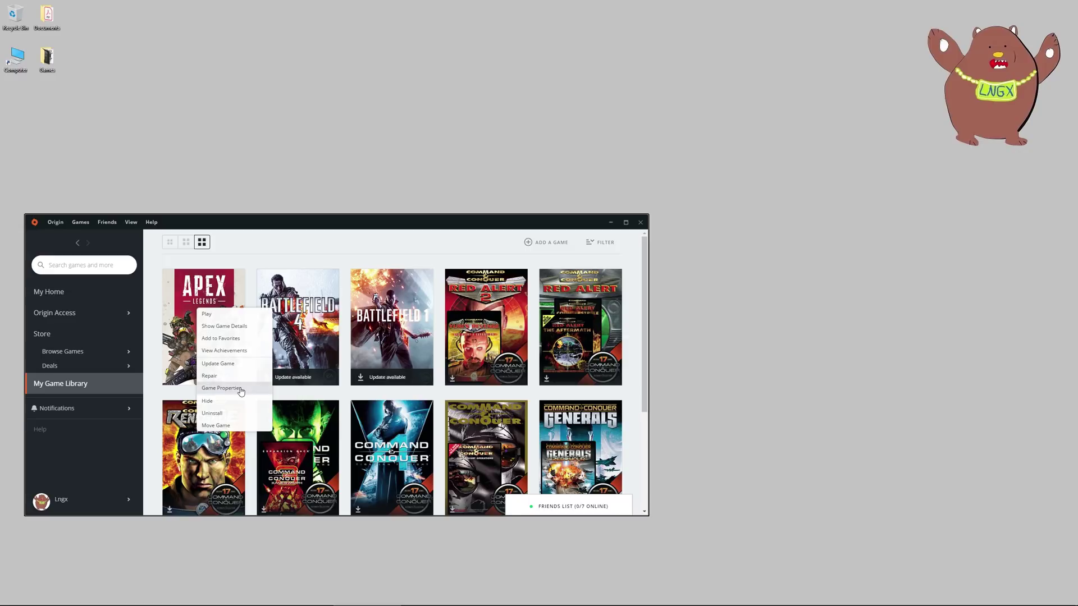
pyautogui.click(241, 389)
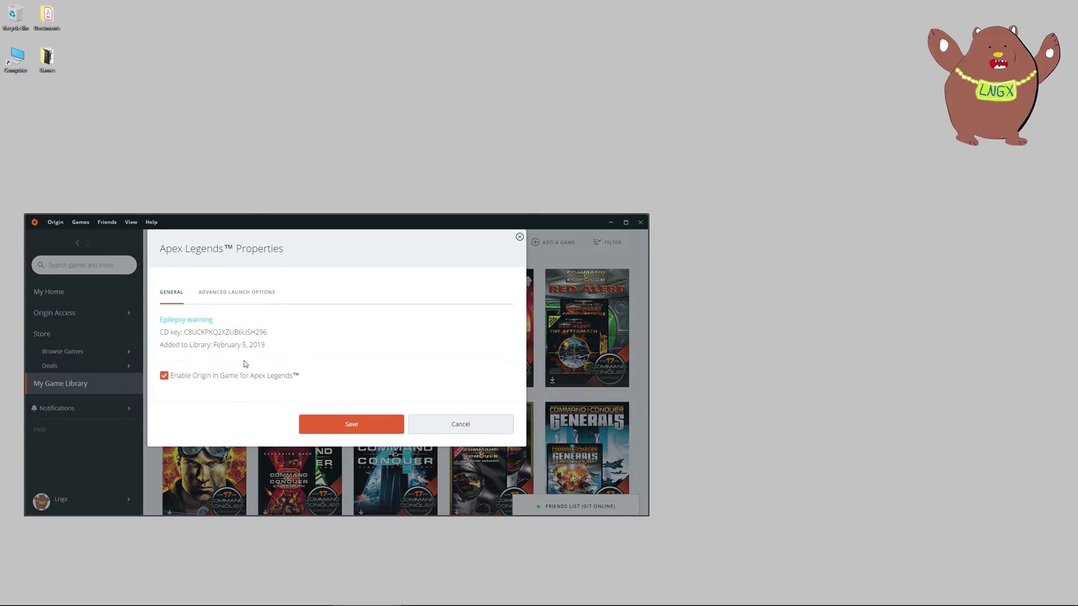
pyautogui.click(250, 297)
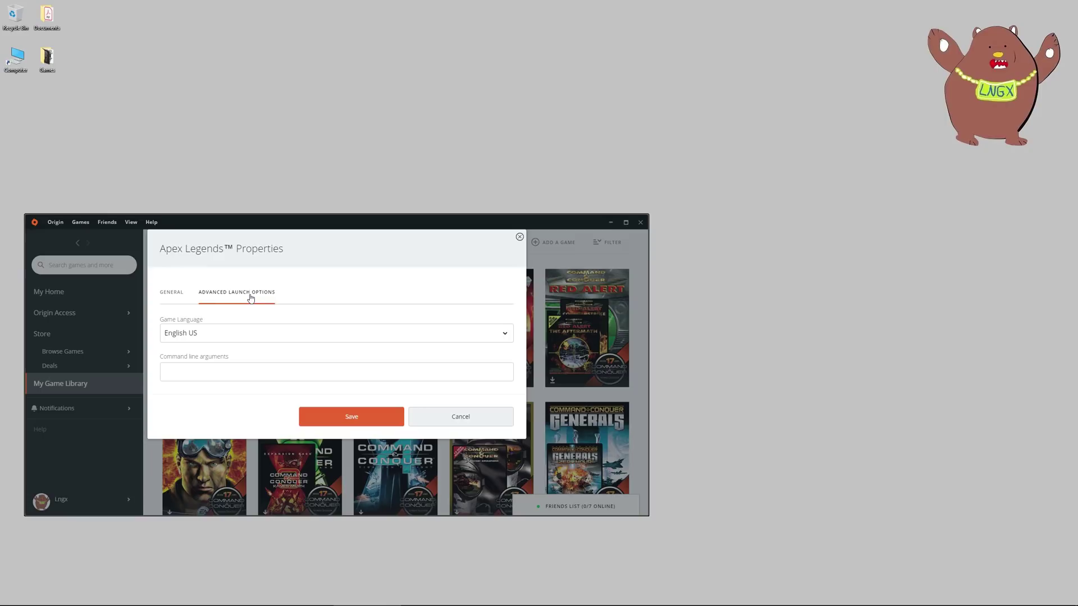
pyautogui.click(233, 371)
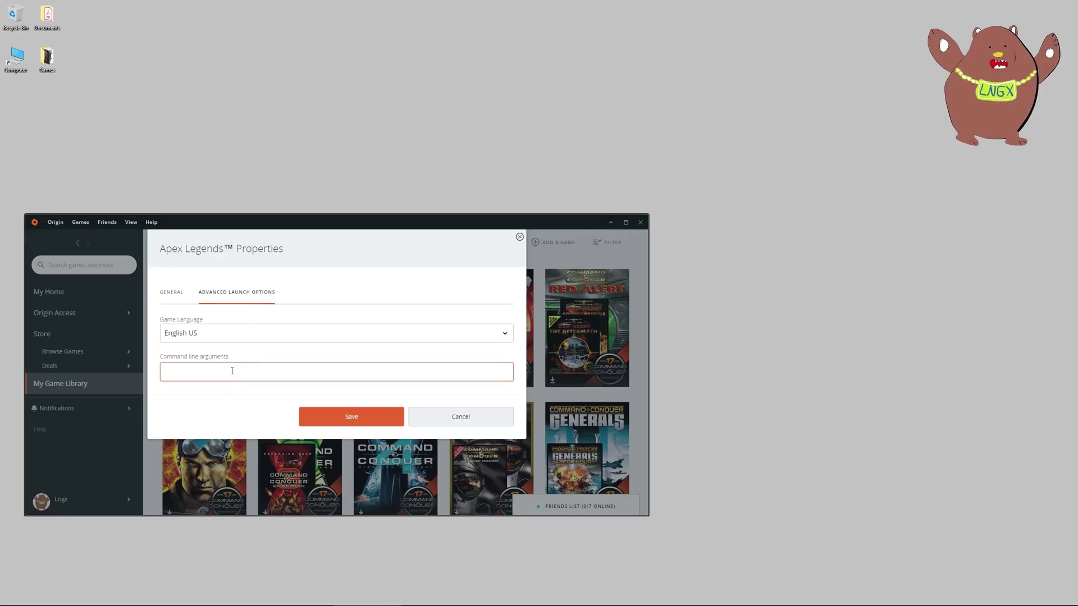
pyautogui.write('+fps_max 75')
pyautogui.click(332, 417)
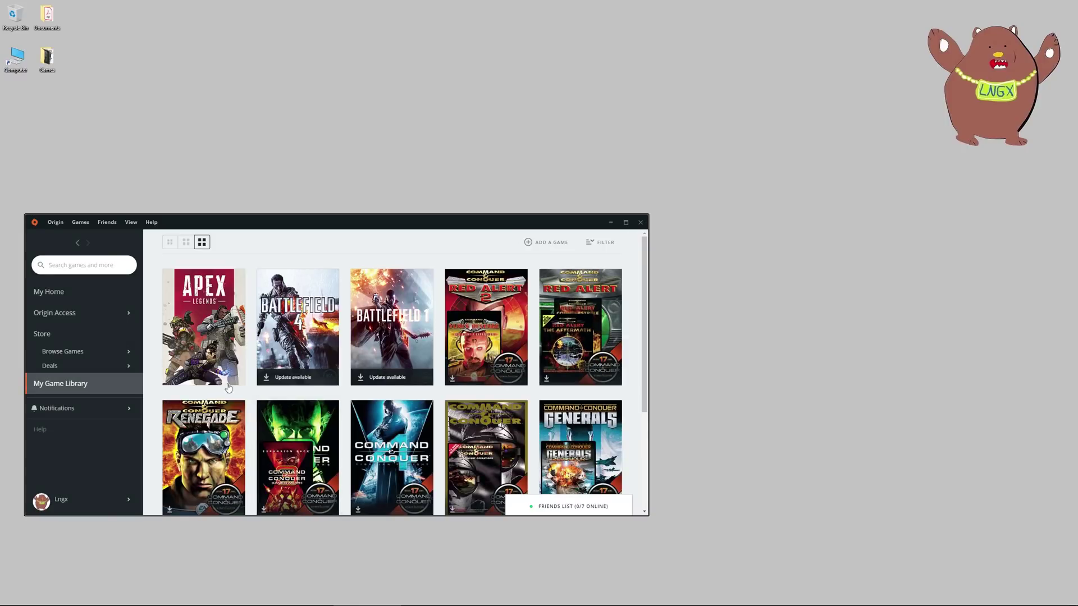
# Step: Change the Apex Legends launch argument from +fps_max 75 to +fps_max 100 and save
pyautogui.rightClick(203, 324)
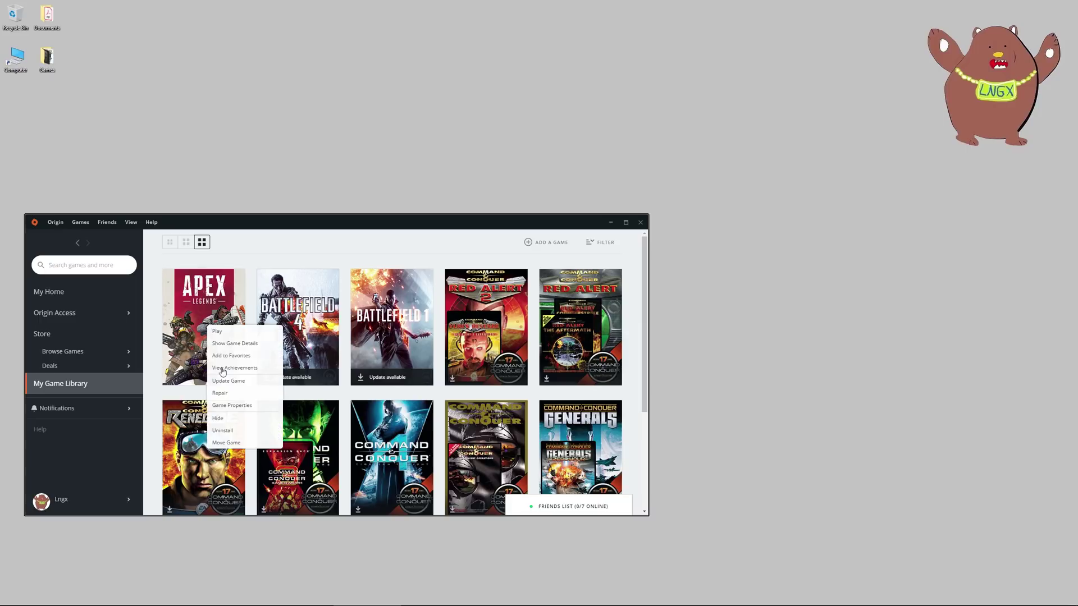
pyautogui.click(234, 404)
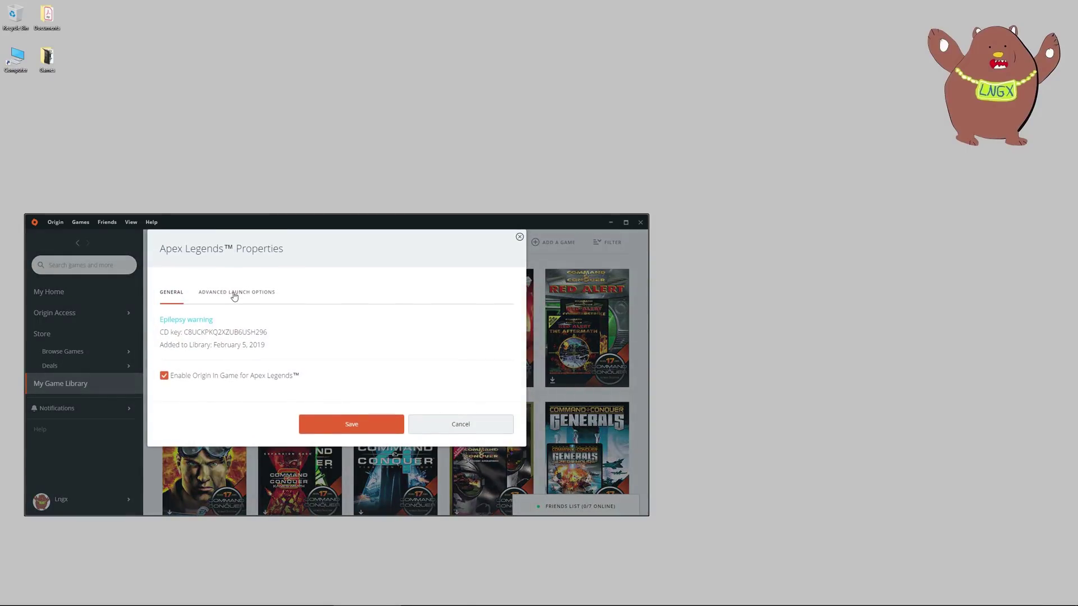
pyautogui.click(234, 291)
pyautogui.click(217, 373)
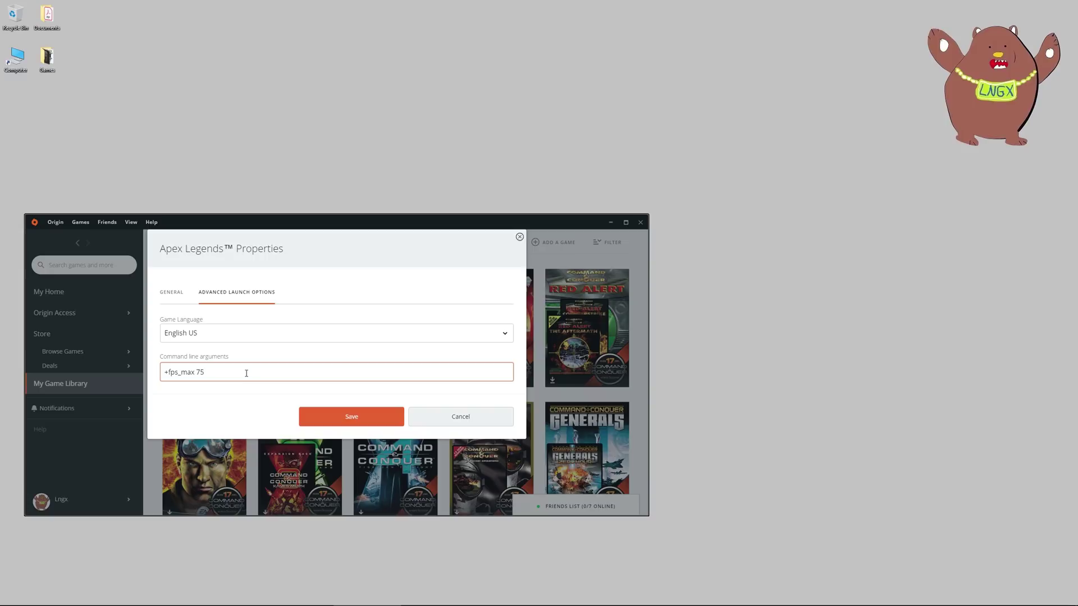
pyautogui.press('BackSpace')
pyautogui.press('BackSpace')
pyautogui.write('100')
pyautogui.click(335, 417)
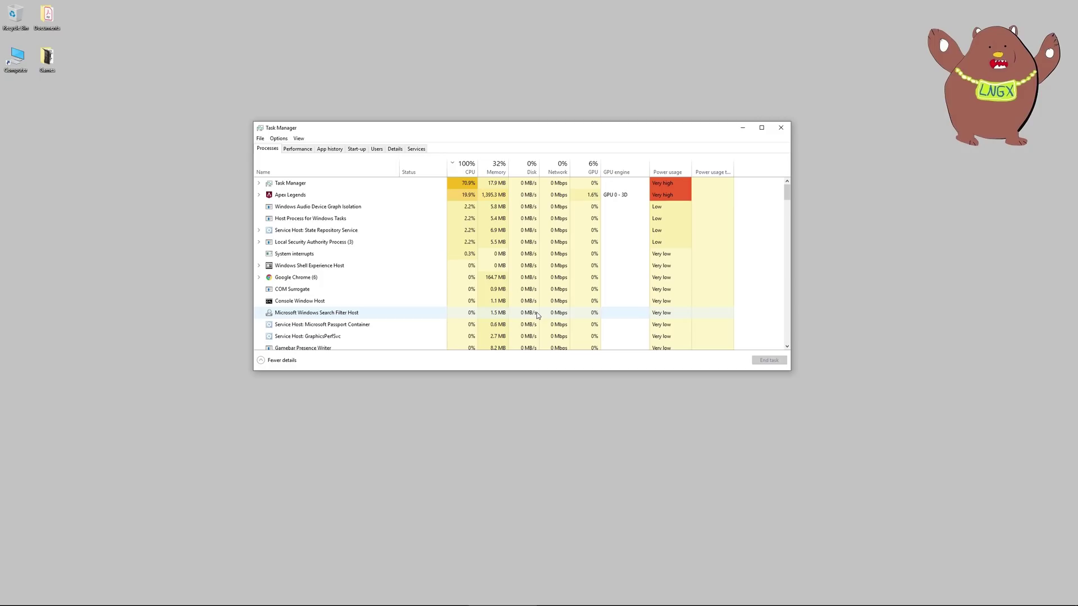
# Step: Set EasyAntiCheat.exe to Low priority on the Details tab, then close Task Manager
pyautogui.click(395, 149)
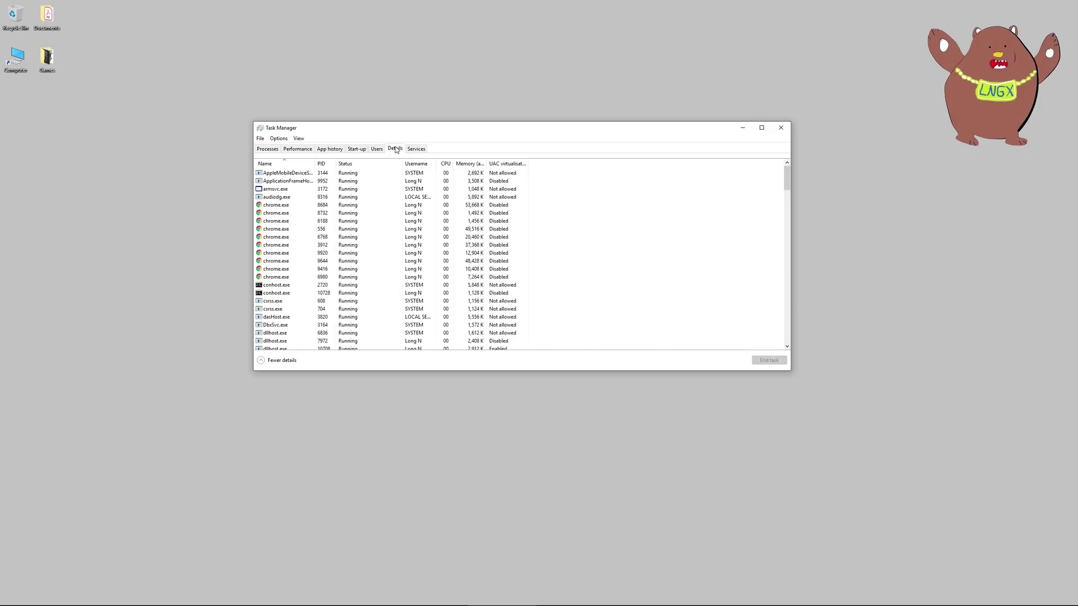
pyautogui.click(258, 229)
pyautogui.scroll(-1, 292, 229)
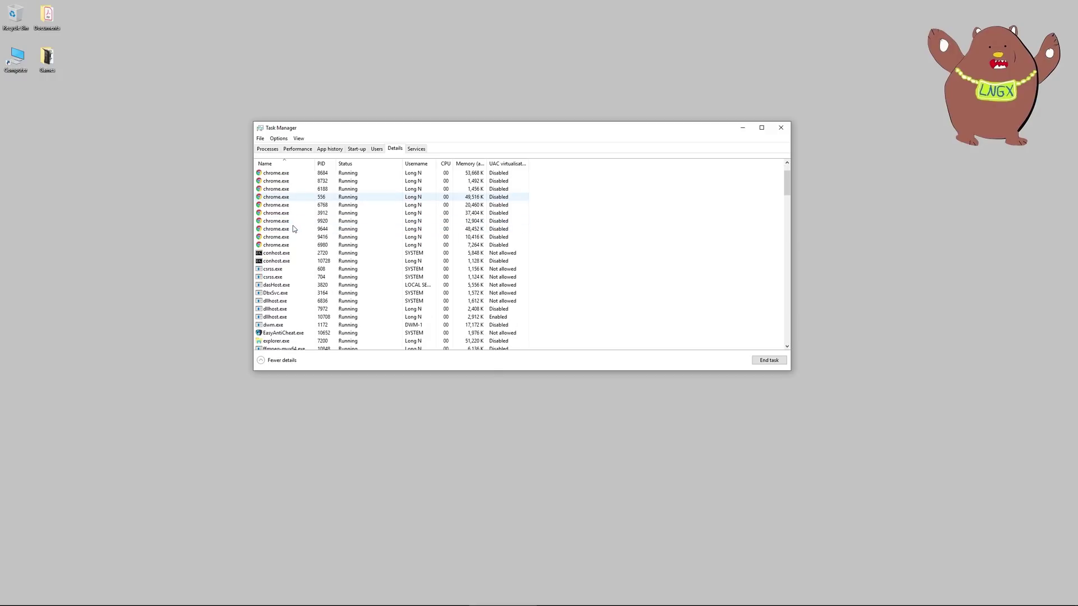
pyautogui.scroll(-3, 293, 233)
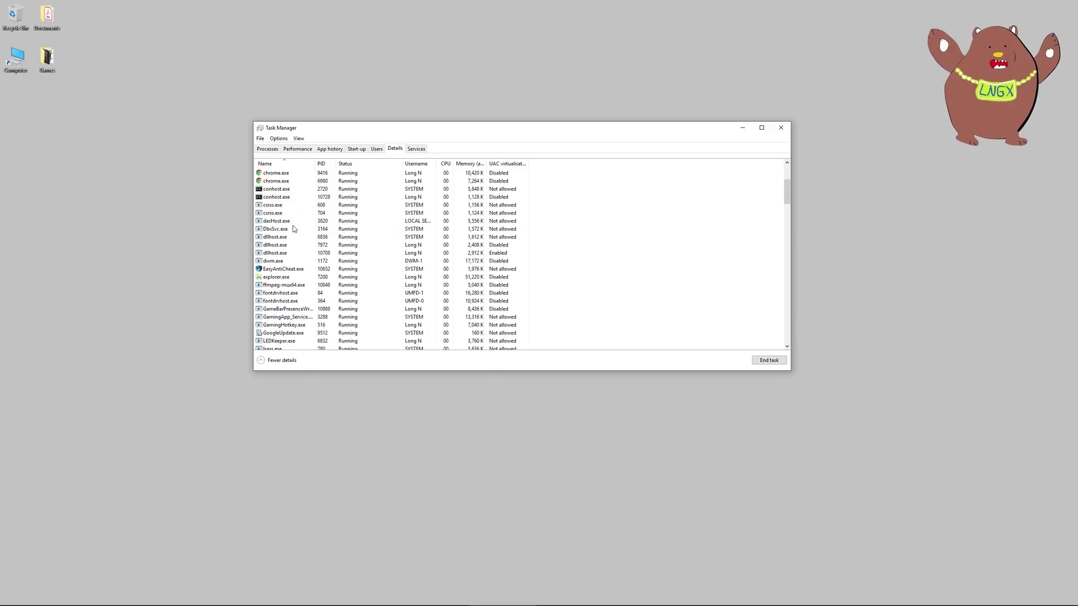
pyautogui.click(294, 240)
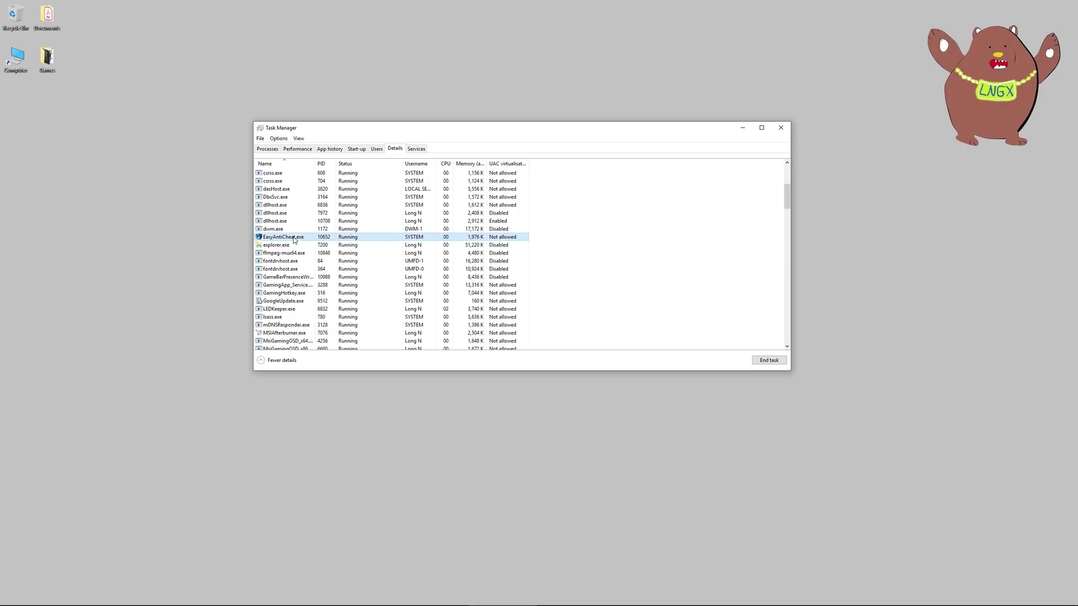
pyautogui.rightClick(345, 239)
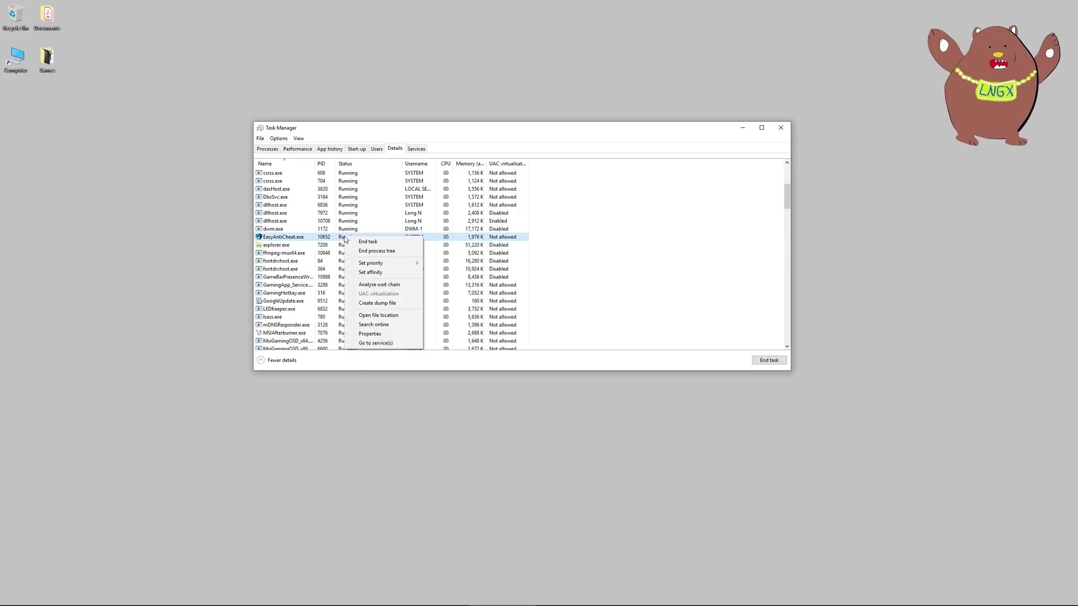
pyautogui.moveTo(400, 269)
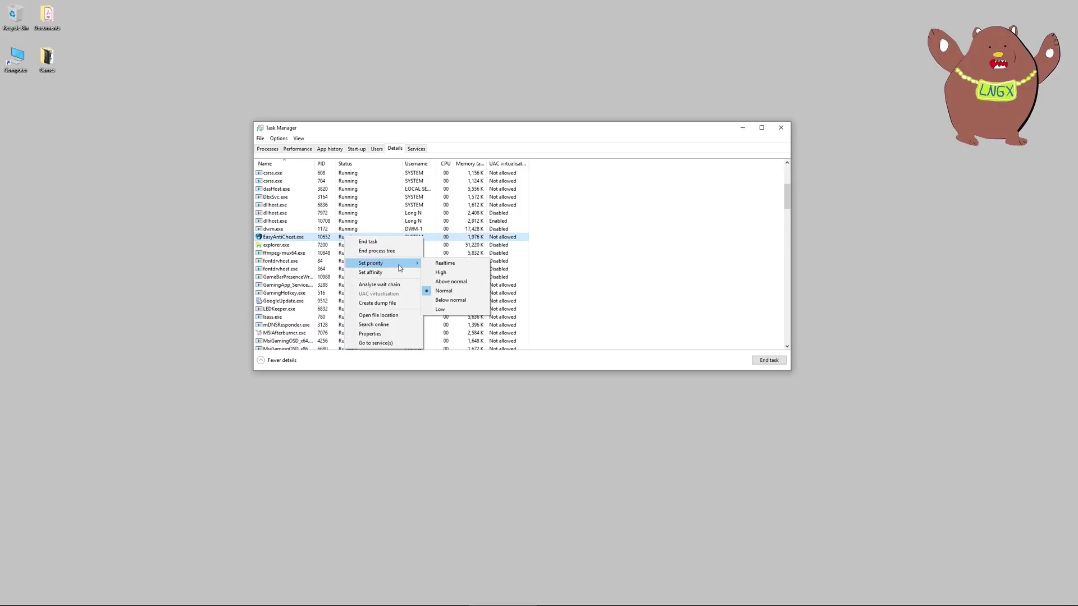
pyautogui.click(450, 311)
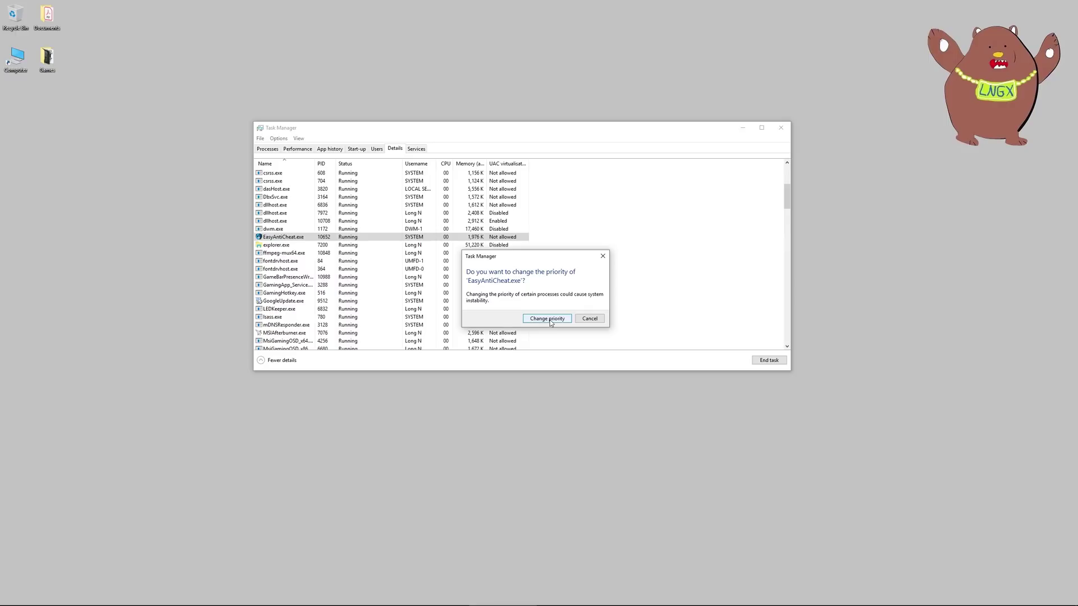
pyautogui.click(547, 318)
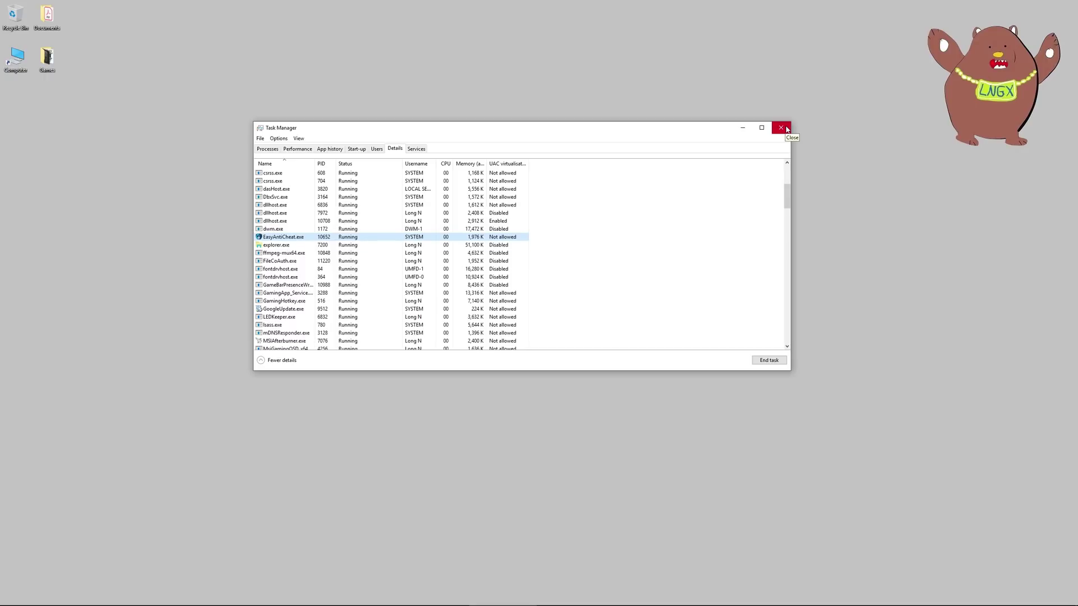
pyautogui.click(786, 130)
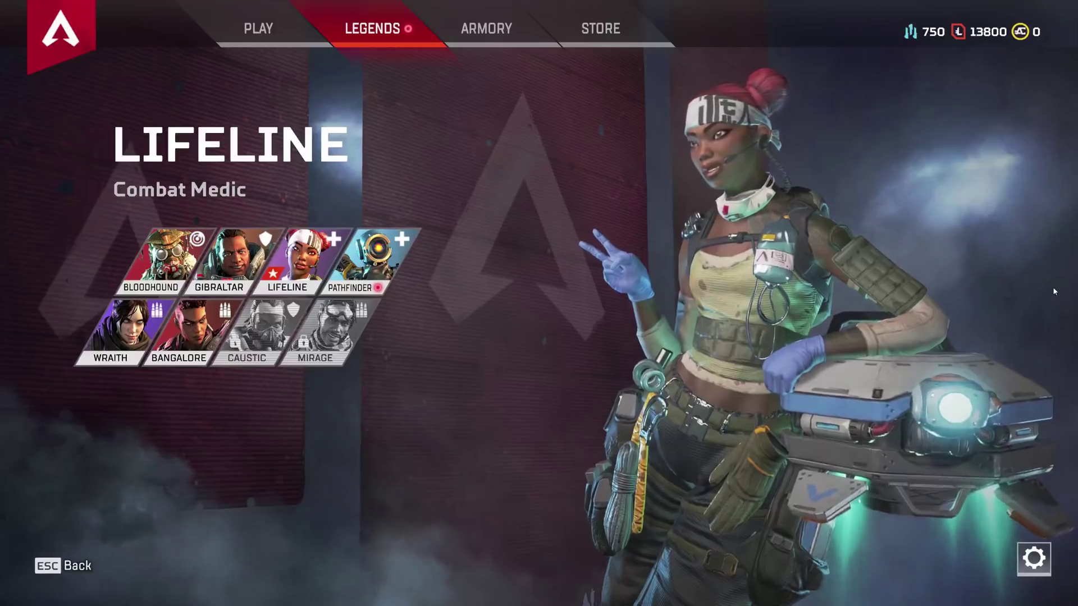
# Step: In Video settings, disable V-Sync, set Sun Shadow Coverage and Detail to Low, disable Spot Shadows
pyautogui.click(1033, 559)
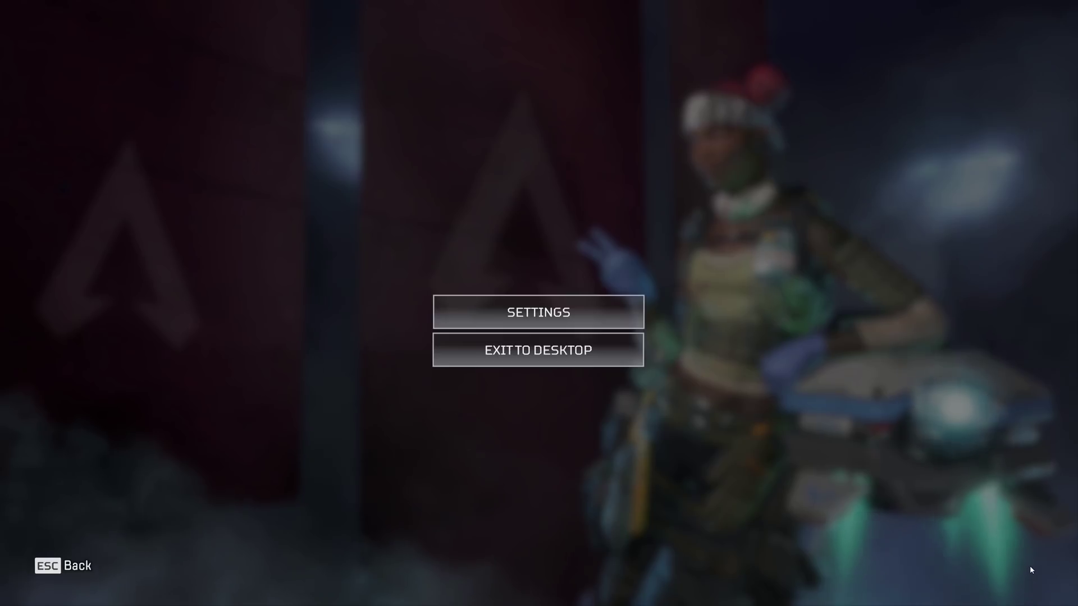
pyautogui.click(612, 309)
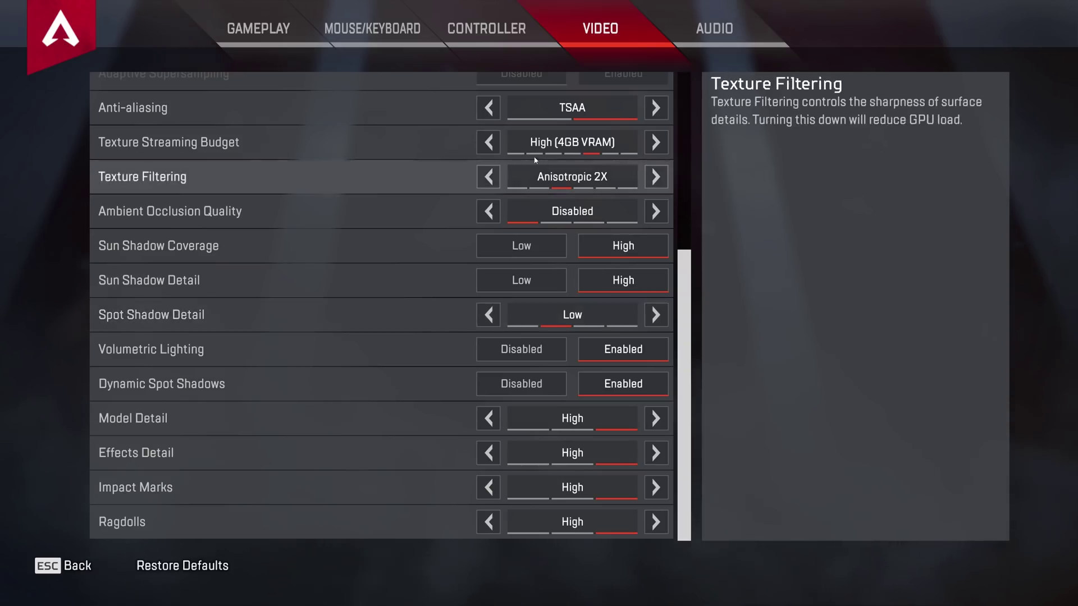
pyautogui.scroll(3, 585, 221)
pyautogui.scroll(5, 585, 221)
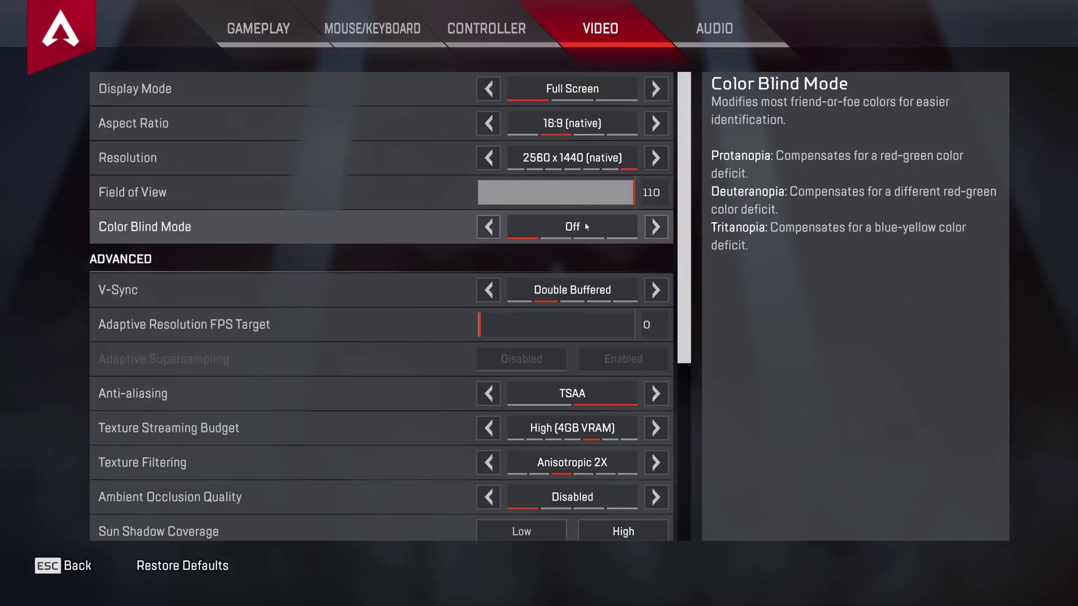
pyautogui.click(488, 291)
pyautogui.scroll(-5, 489, 292)
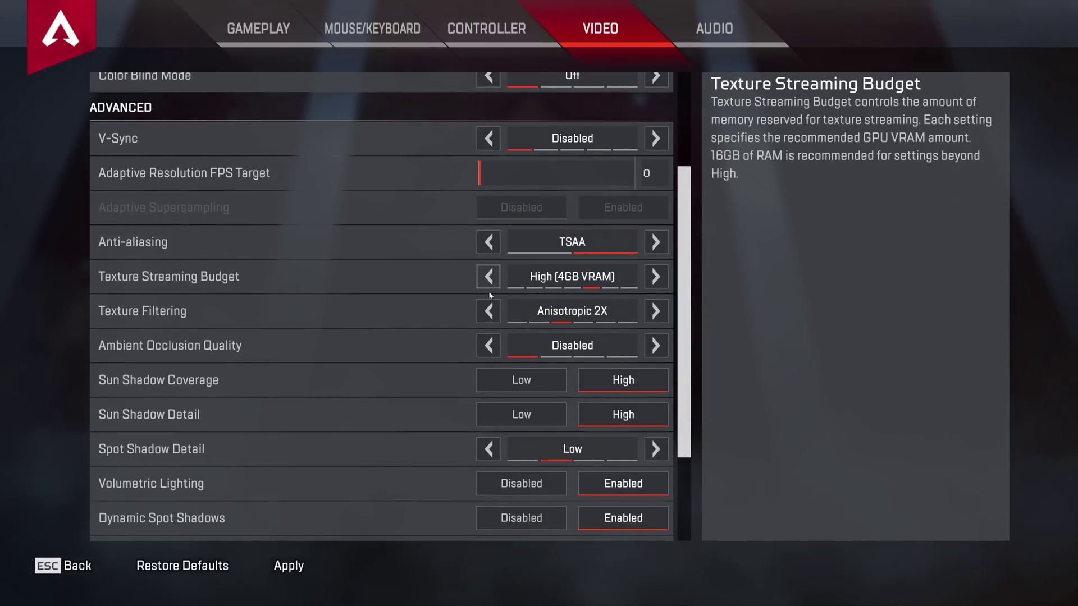
pyautogui.scroll(-2, 490, 295)
pyautogui.click(515, 329)
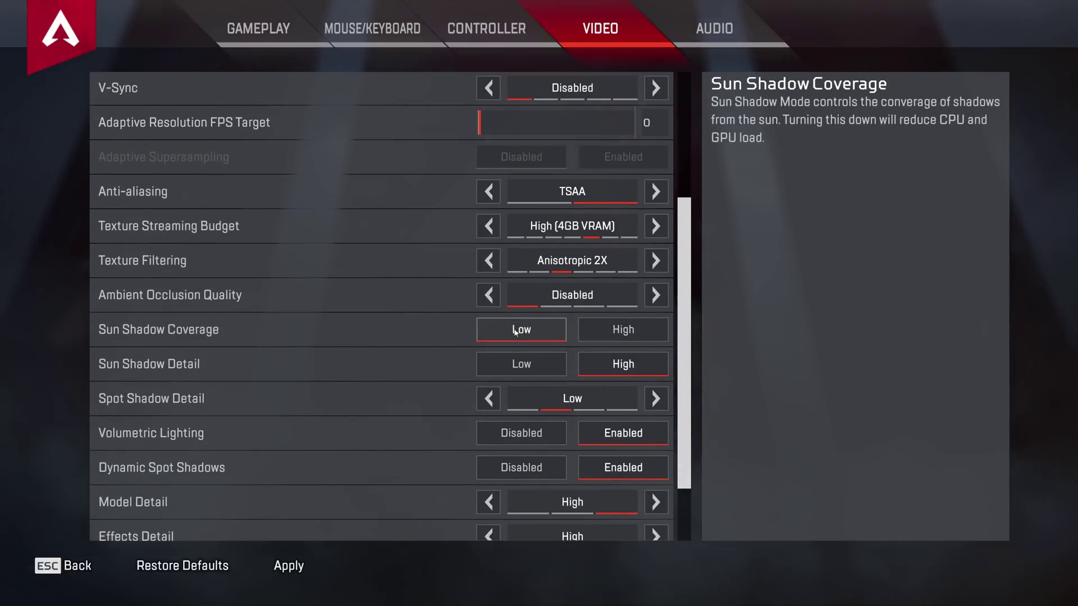
pyautogui.click(520, 363)
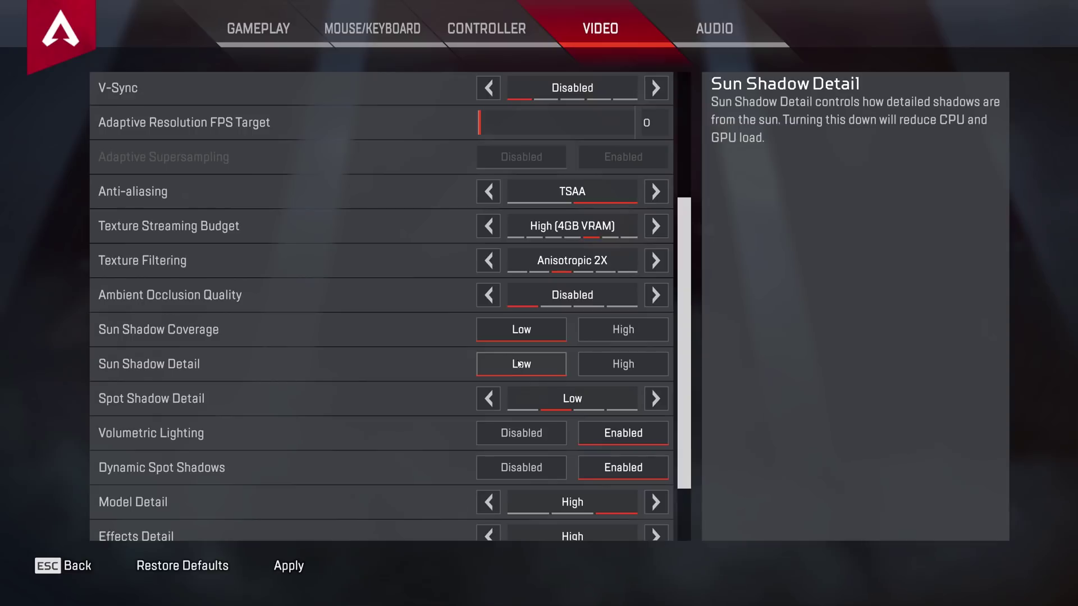
pyautogui.click(495, 398)
# Step: Disable Volumetric Lighting, Dynamic Spot Shadows and Impact Marks; set Model, Effects and Ragdolls to Low
pyautogui.scroll(-1, 495, 396)
pyautogui.scroll(-1, 496, 396)
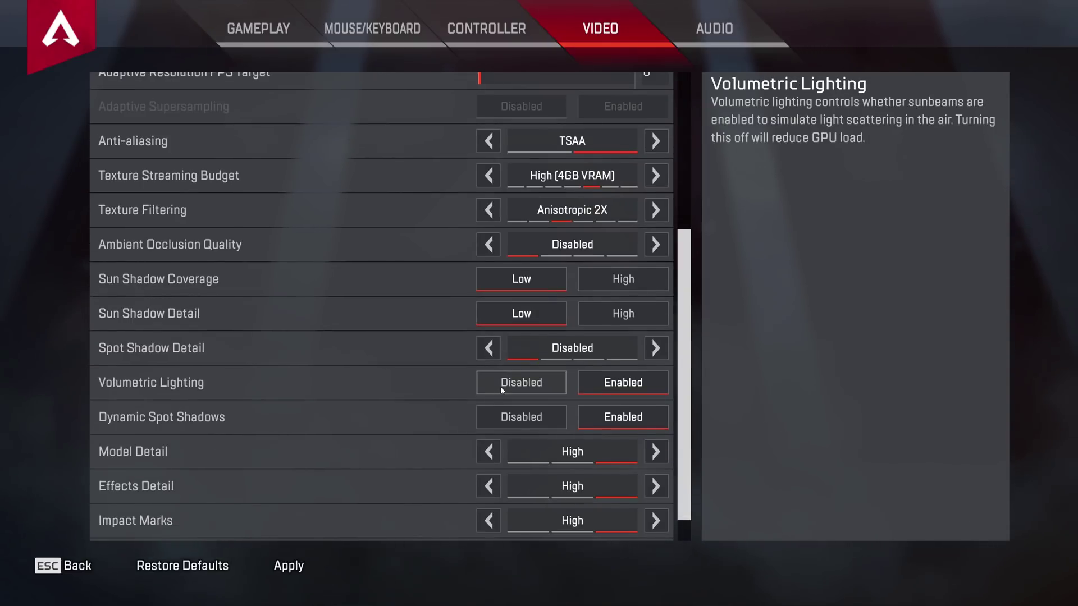
pyautogui.click(502, 388)
pyautogui.click(503, 415)
pyautogui.scroll(-1, 502, 417)
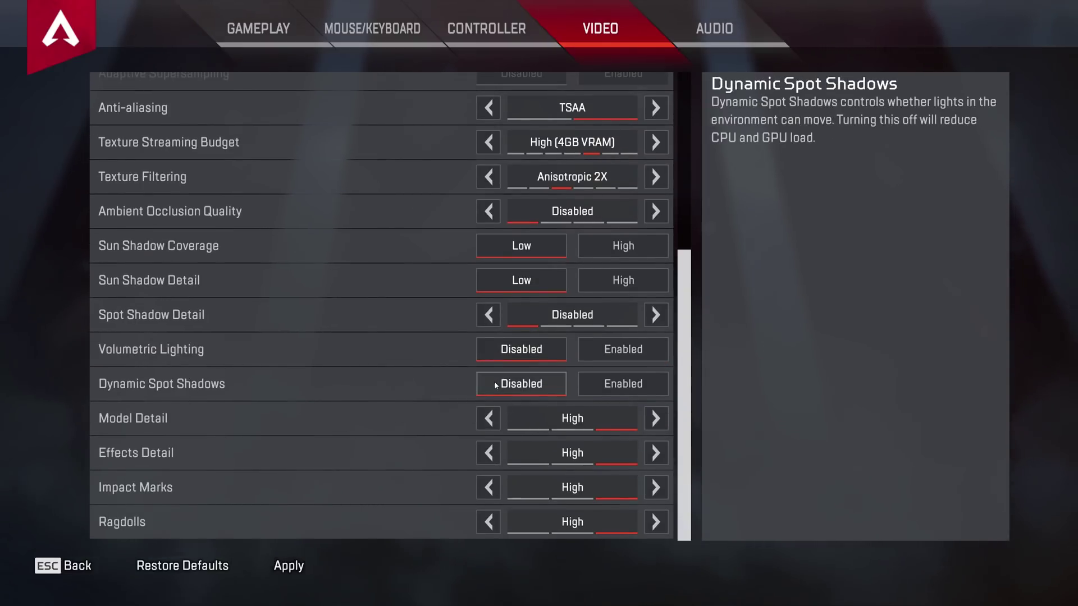
pyautogui.click(498, 418)
pyautogui.click(497, 418)
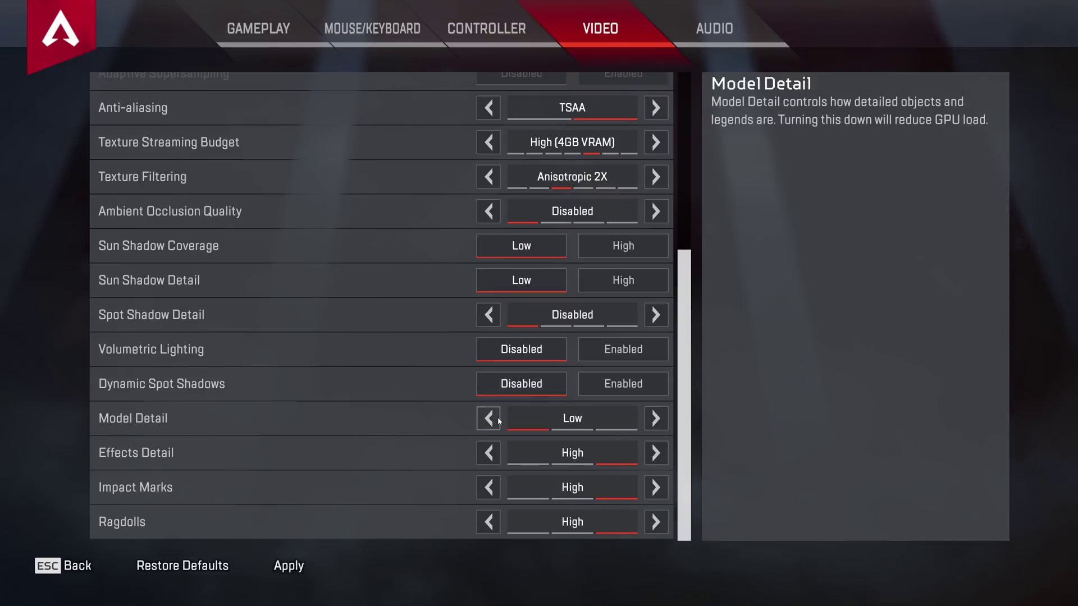
pyautogui.click(499, 453)
pyautogui.click(498, 454)
pyautogui.click(494, 494)
pyautogui.click(494, 494)
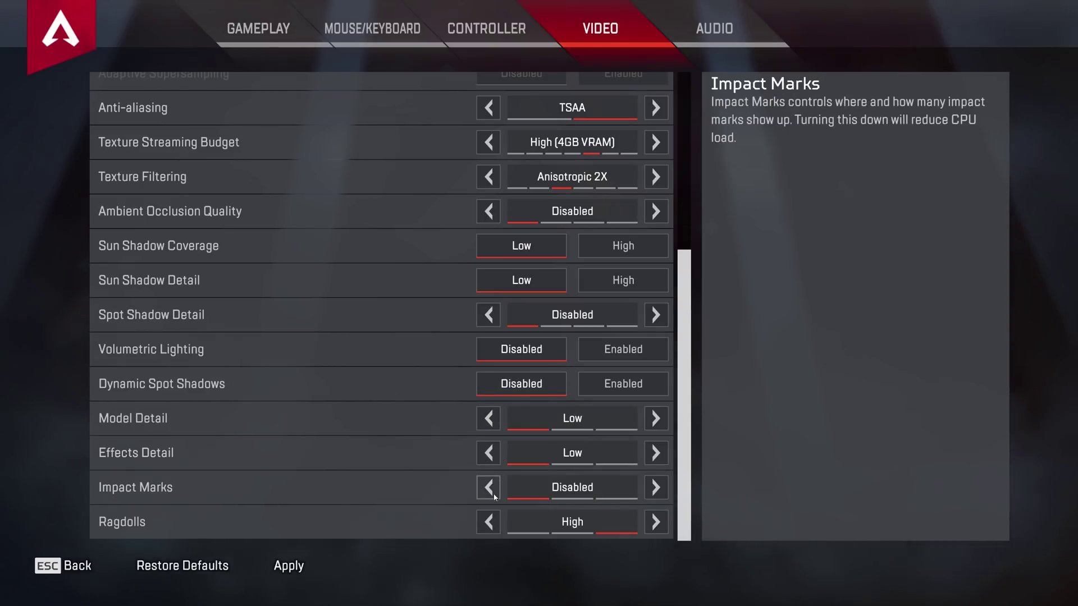
pyautogui.click(493, 524)
pyautogui.click(493, 524)
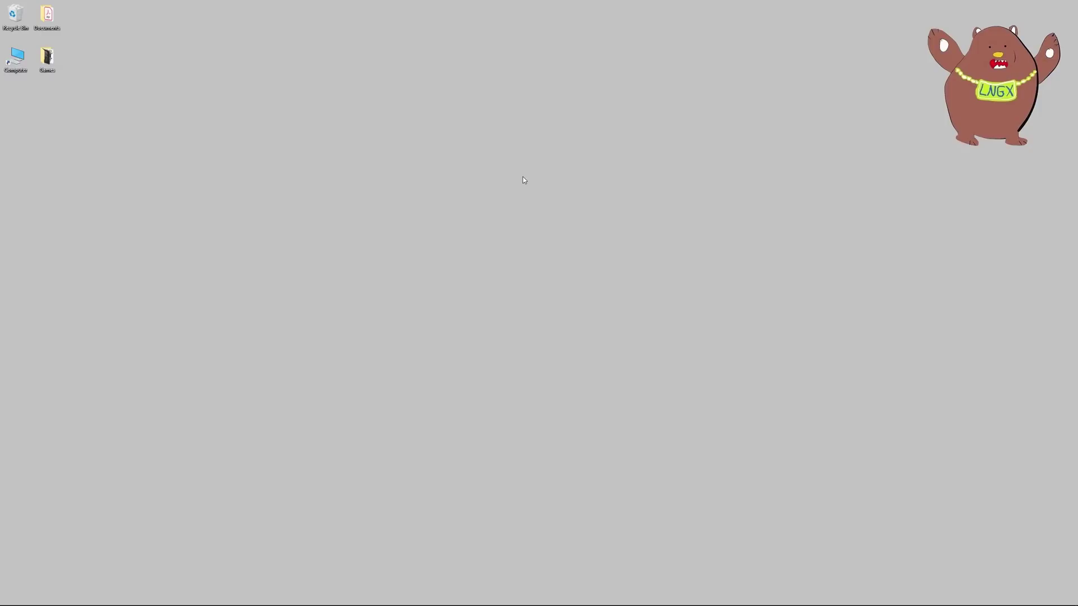
# Step: Lower the MSI Afterburner core clock offset to +25 and memory clock to +285, then close it
pyautogui.moveTo(988, 604)
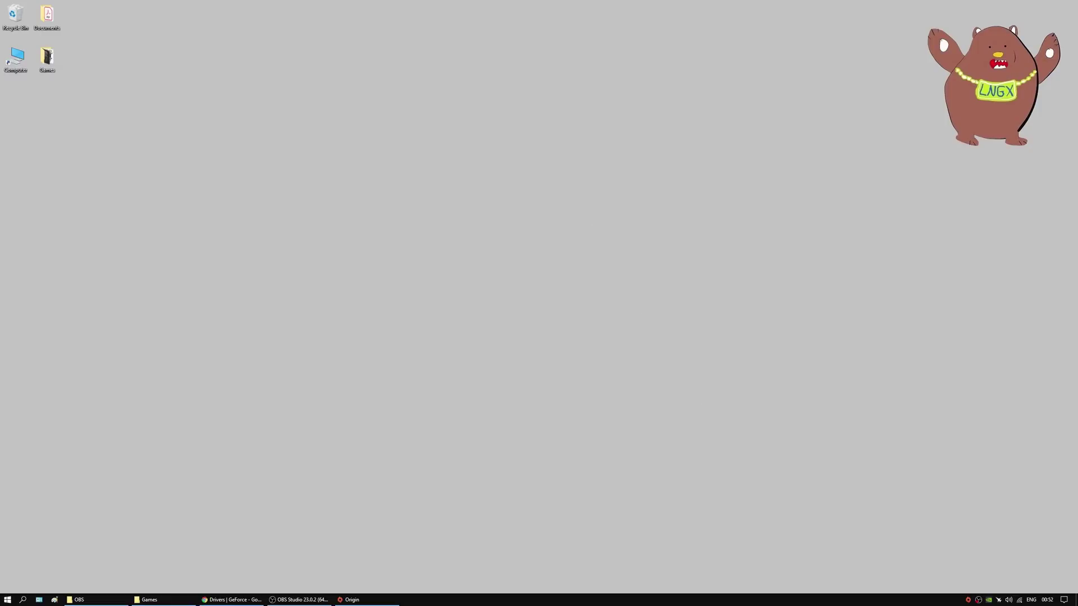
pyautogui.click(999, 601)
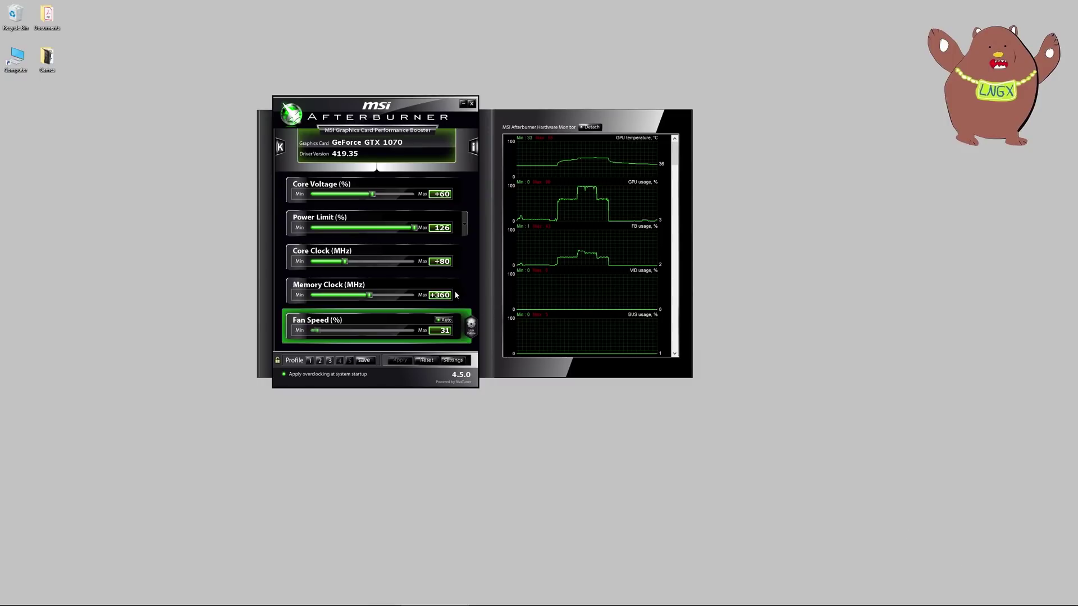
pyautogui.moveTo(344, 264)
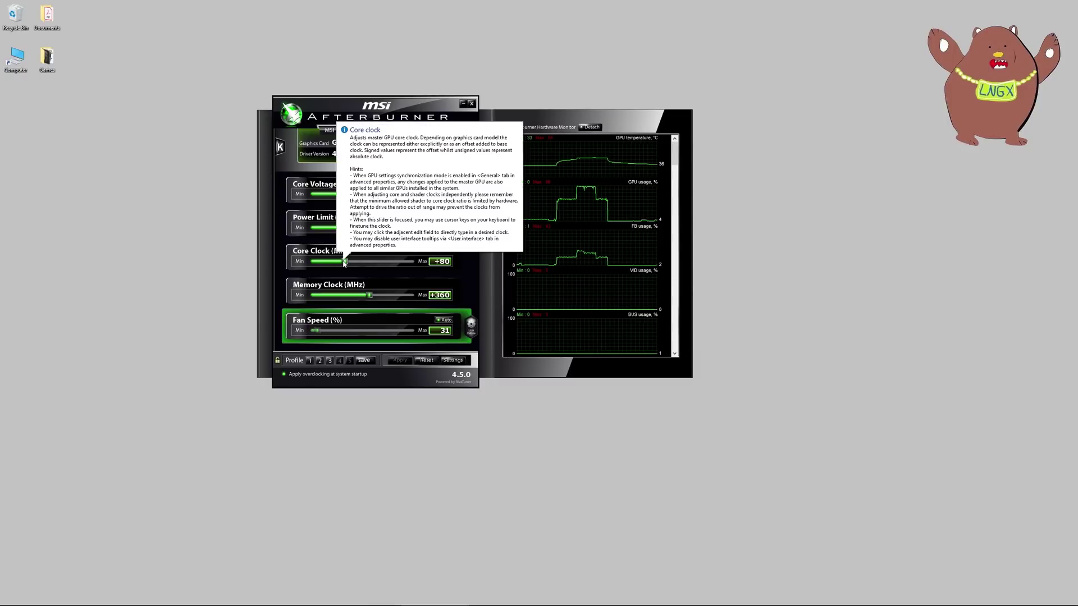
pyautogui.press('Left')
pyautogui.press('Left')
pyautogui.press('Left')
pyautogui.press('Left')
pyautogui.moveTo(345, 264); pyautogui.dragTo(340, 264)
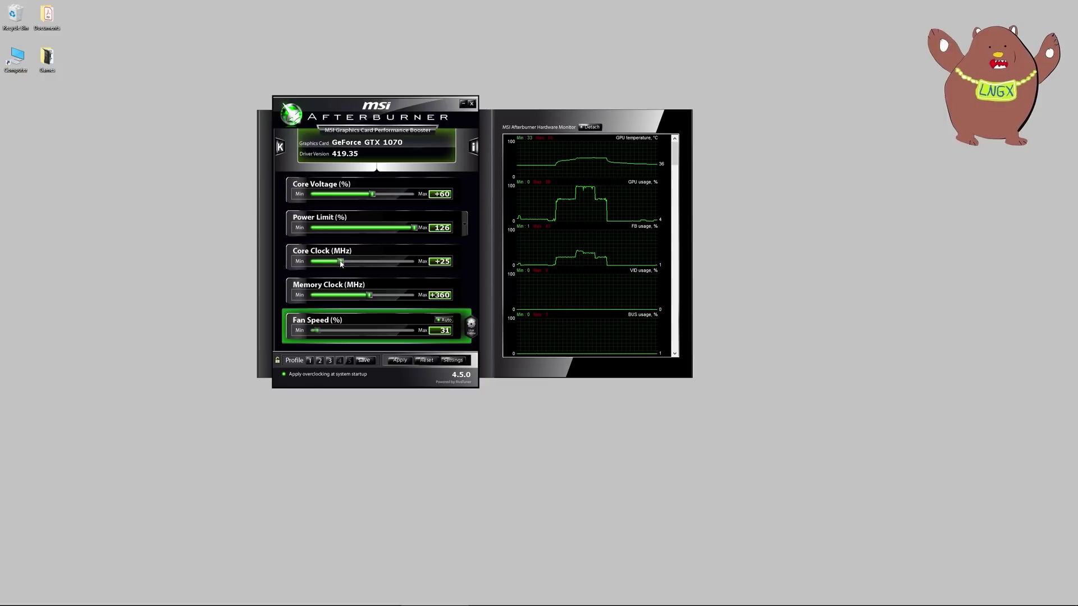
pyautogui.moveTo(370, 297); pyautogui.dragTo(365, 298)
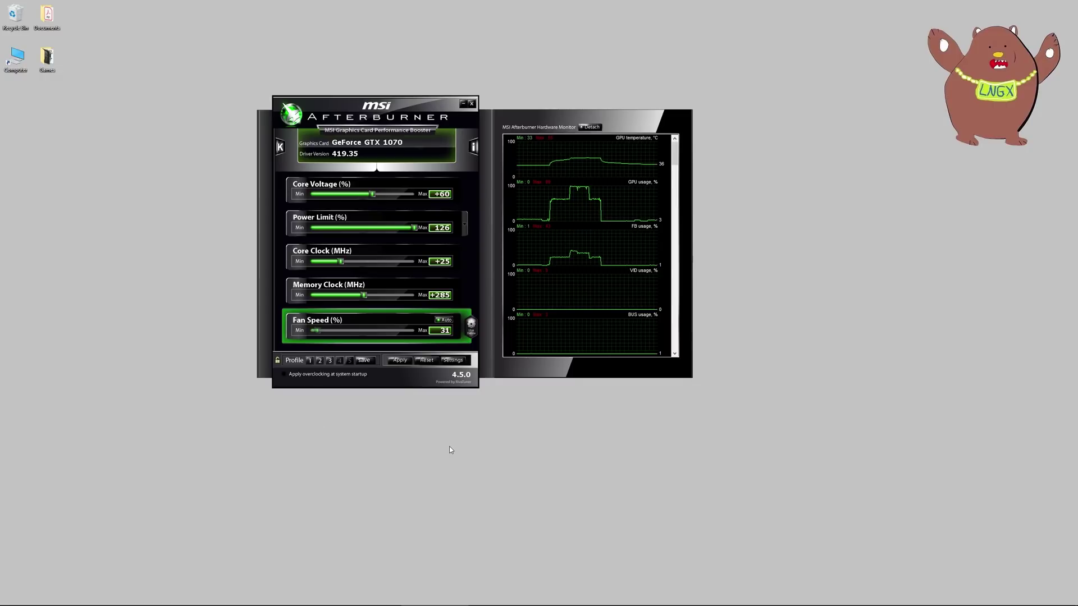
pyautogui.click(463, 104)
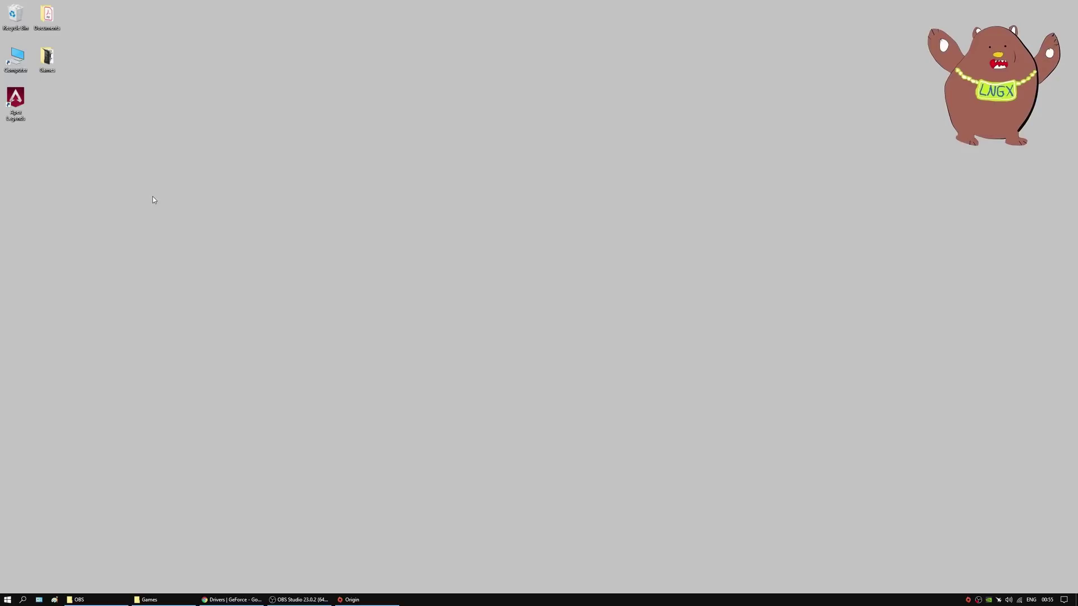
# Step: Run the compatibility troubleshooter from the Apex Legends shortcut's Compatibility properties
pyautogui.rightClick(22, 95)
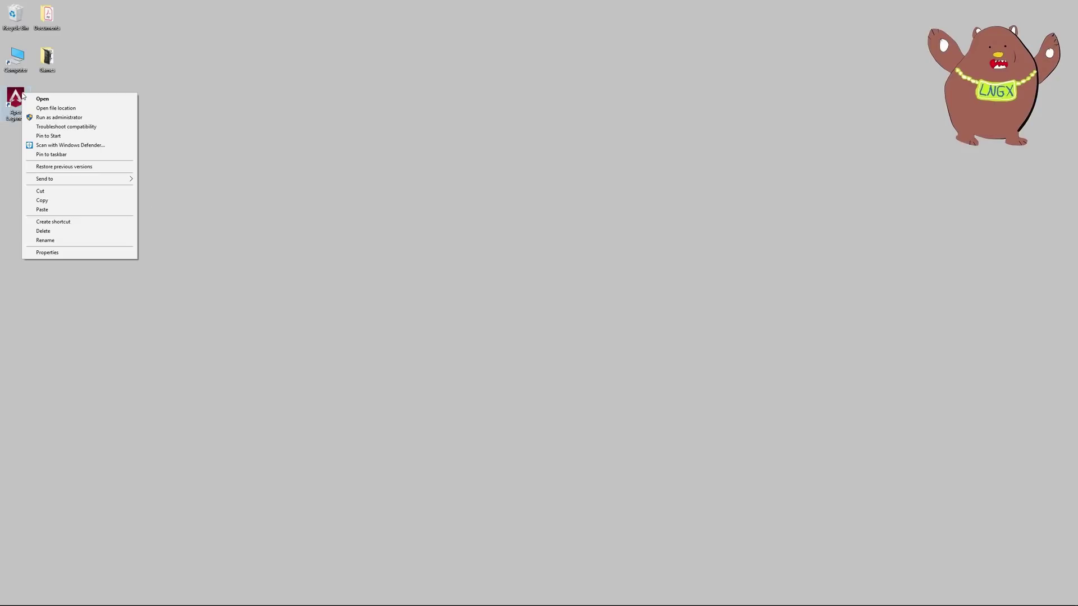
pyautogui.click(56, 252)
pyautogui.click(145, 121)
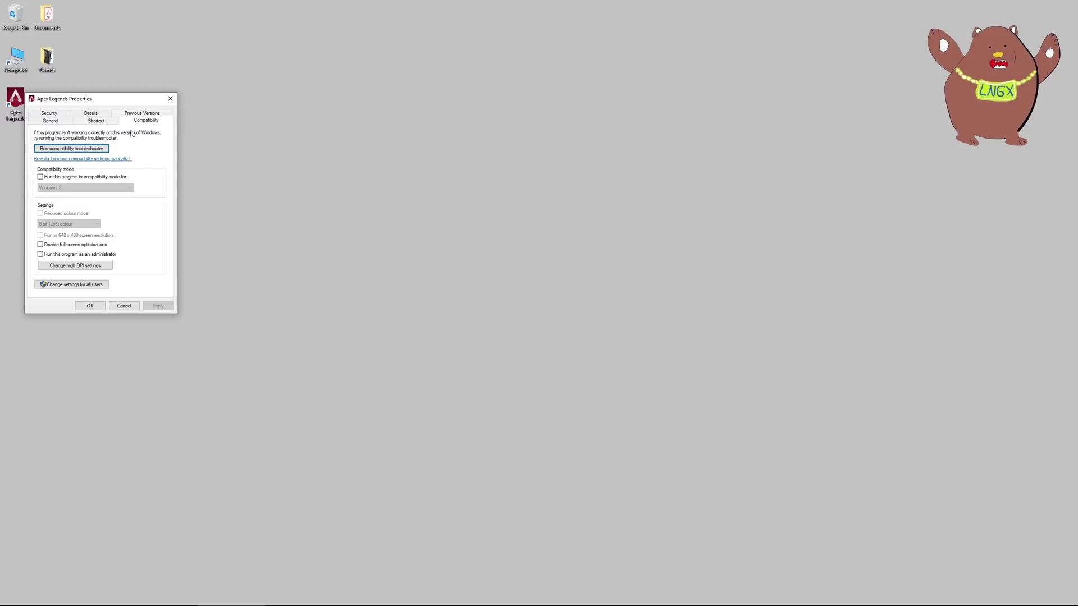
pyautogui.click(94, 150)
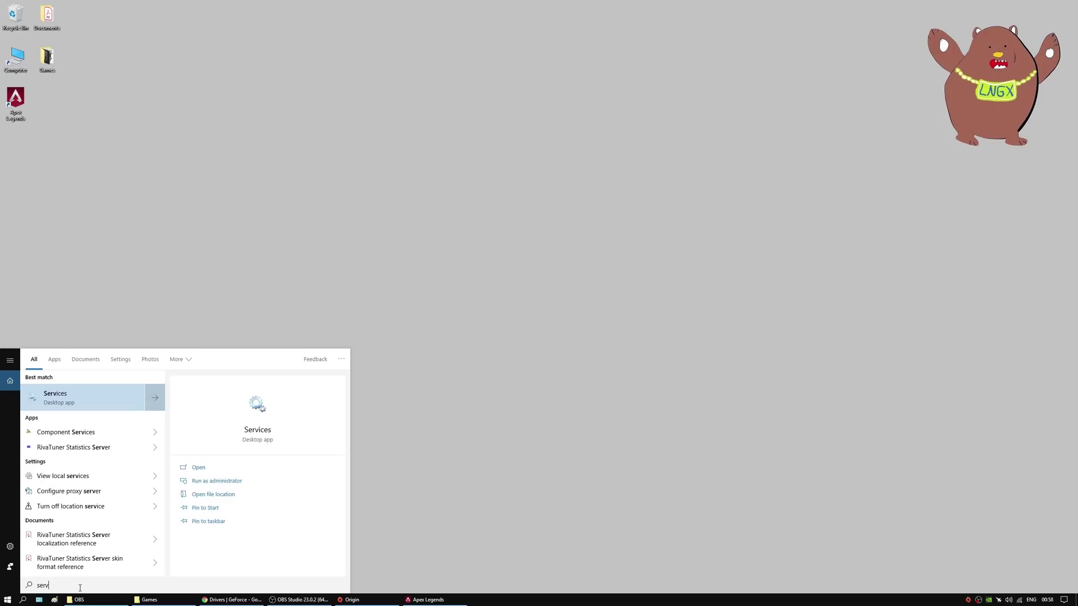
# Step: Search 'services', launch the Services app and scroll down to the Windows Audio entries
pyautogui.write('ces')
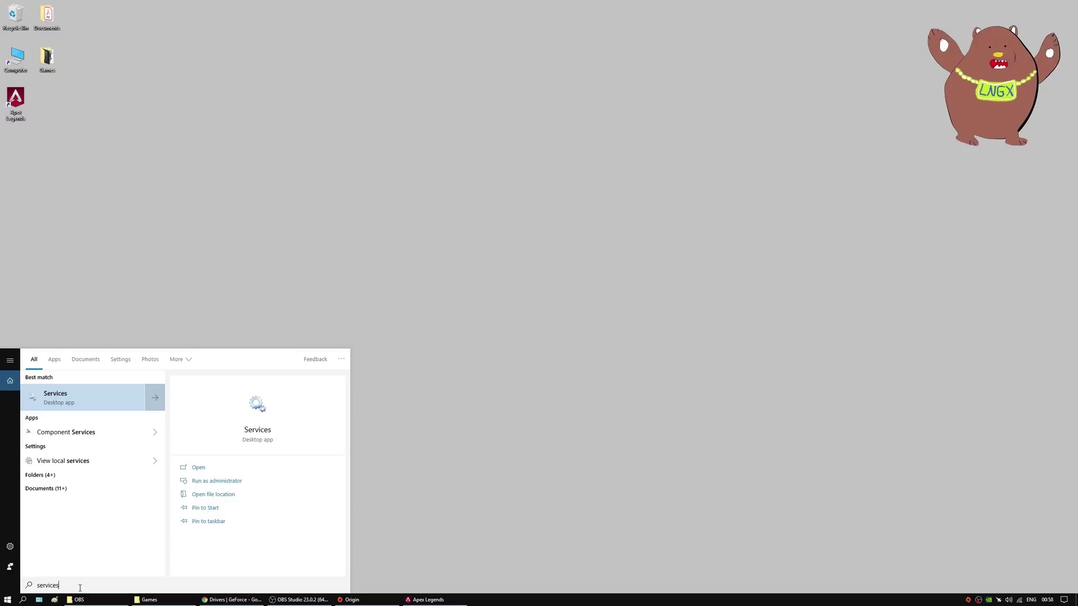
pyautogui.click(89, 393)
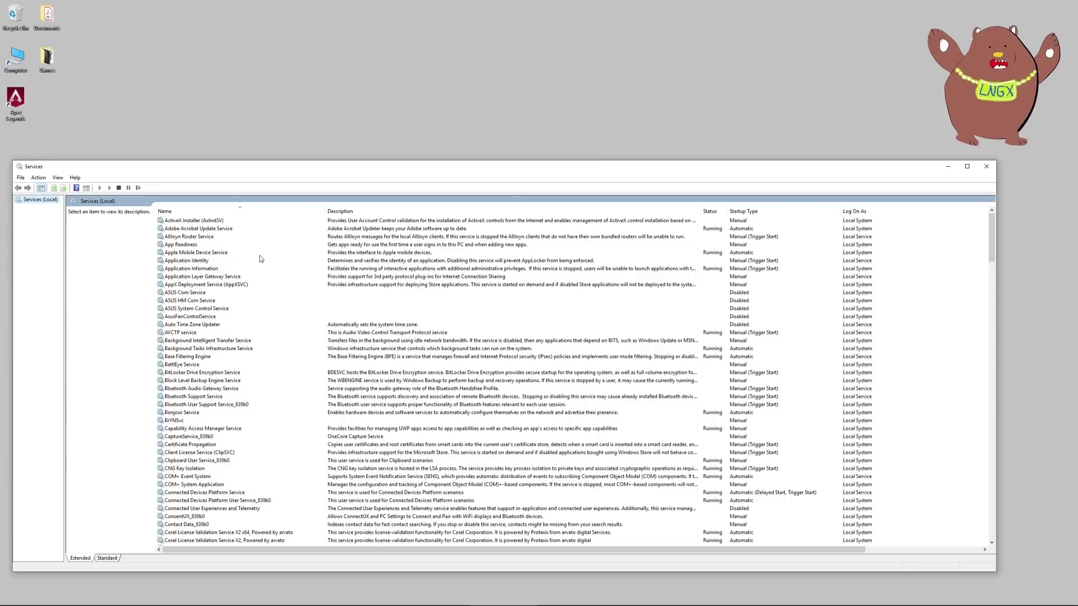
pyautogui.scroll(-8, 259, 257)
pyautogui.scroll(-5, 258, 260)
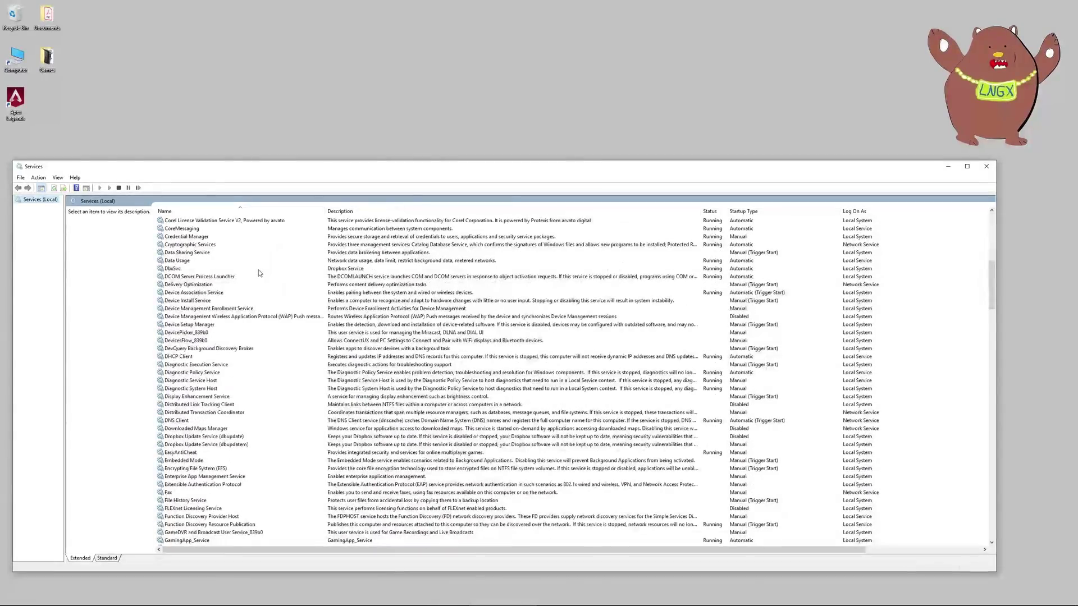
pyautogui.scroll(-12, 259, 270)
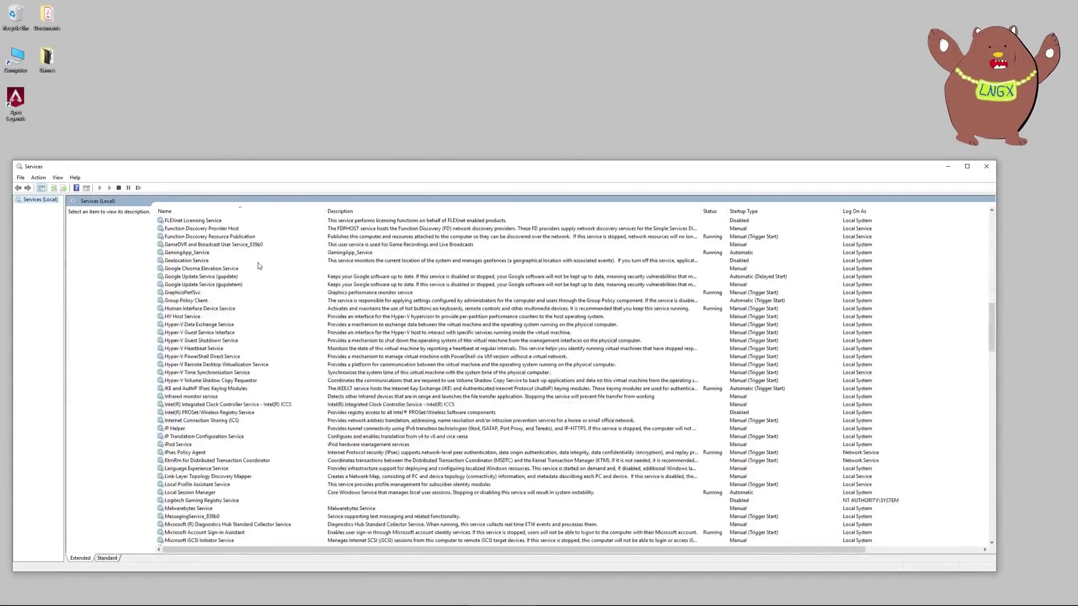
pyautogui.scroll(-9, 259, 265)
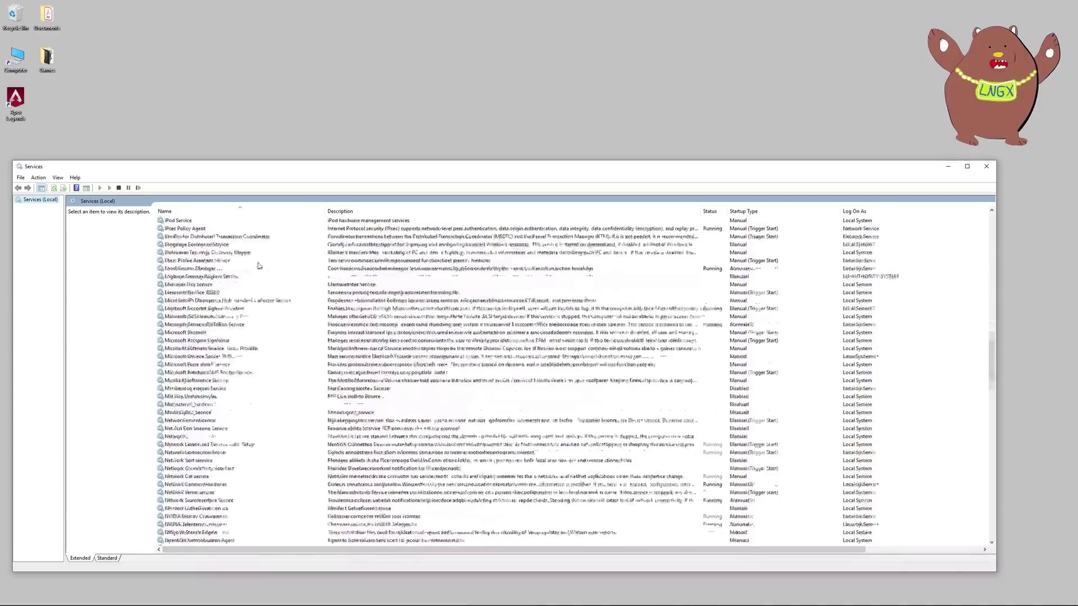
pyautogui.scroll(-9, 258, 265)
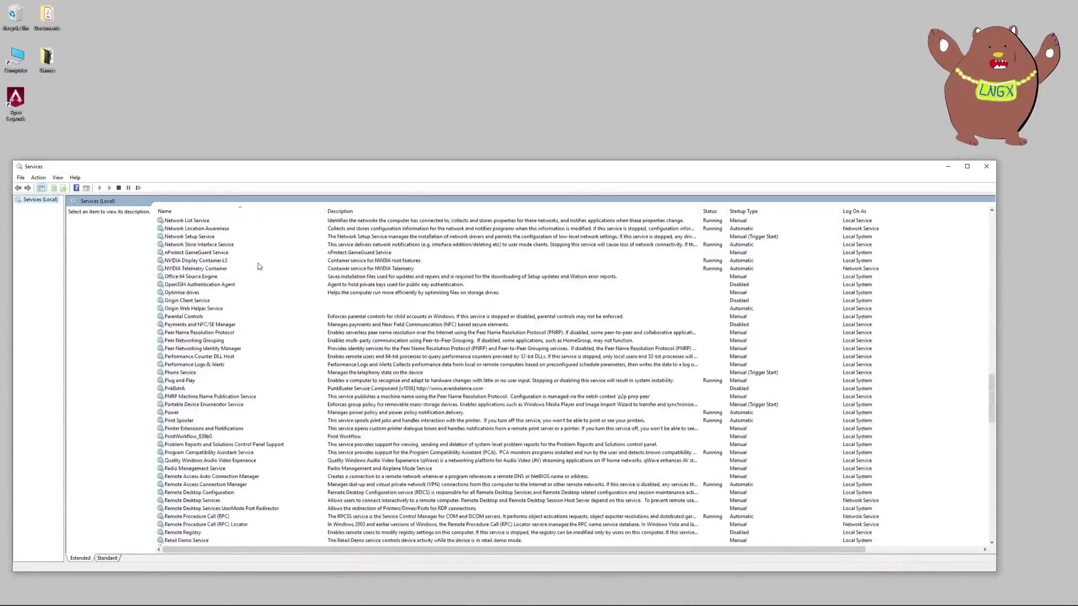
pyautogui.scroll(-4, 259, 266)
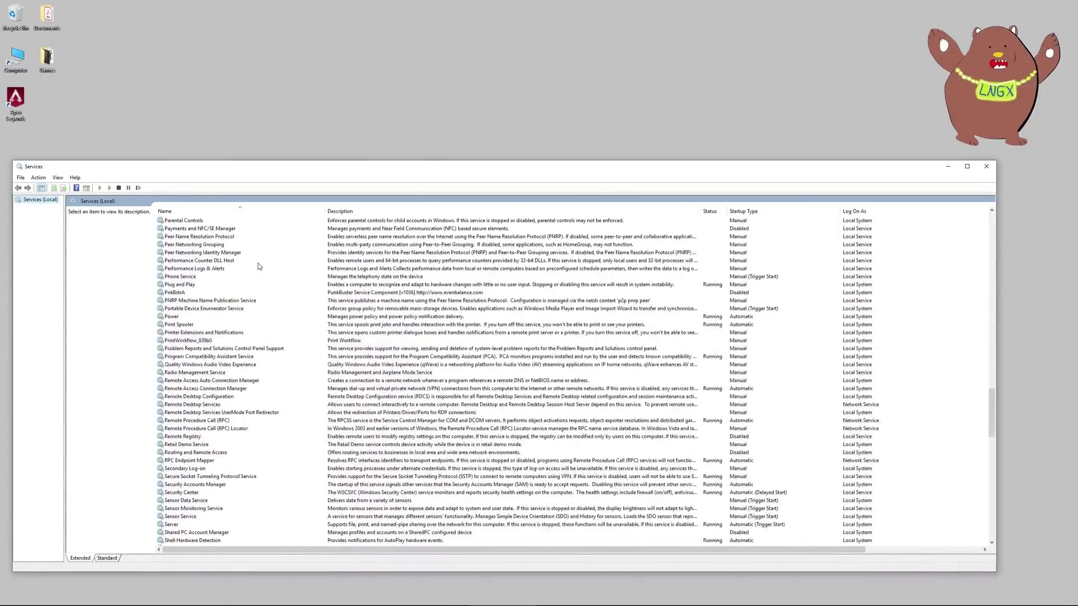
pyautogui.scroll(-13, 259, 266)
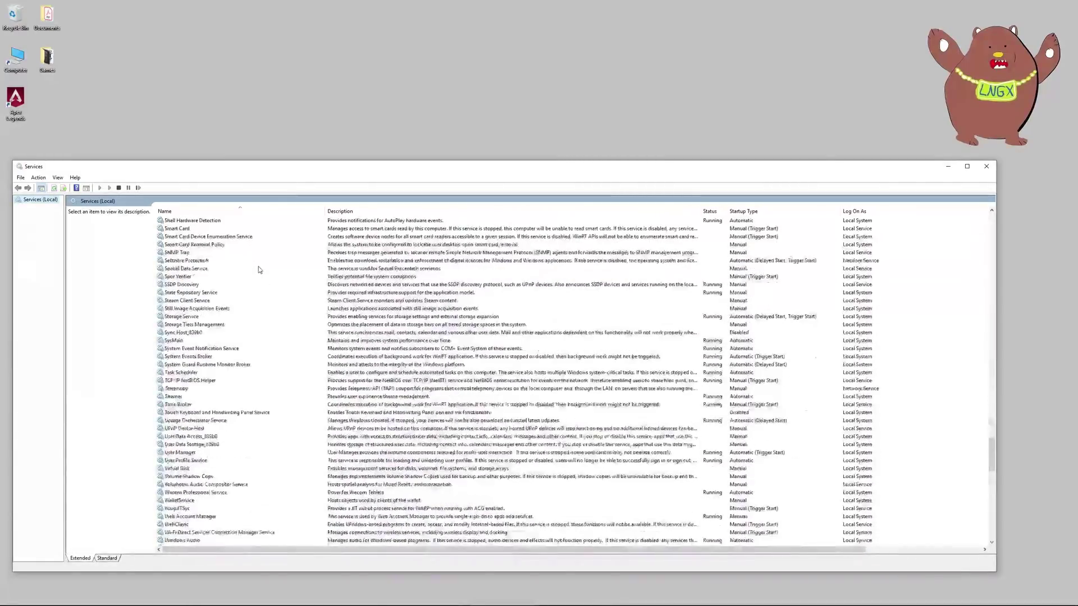
pyautogui.scroll(-9, 259, 270)
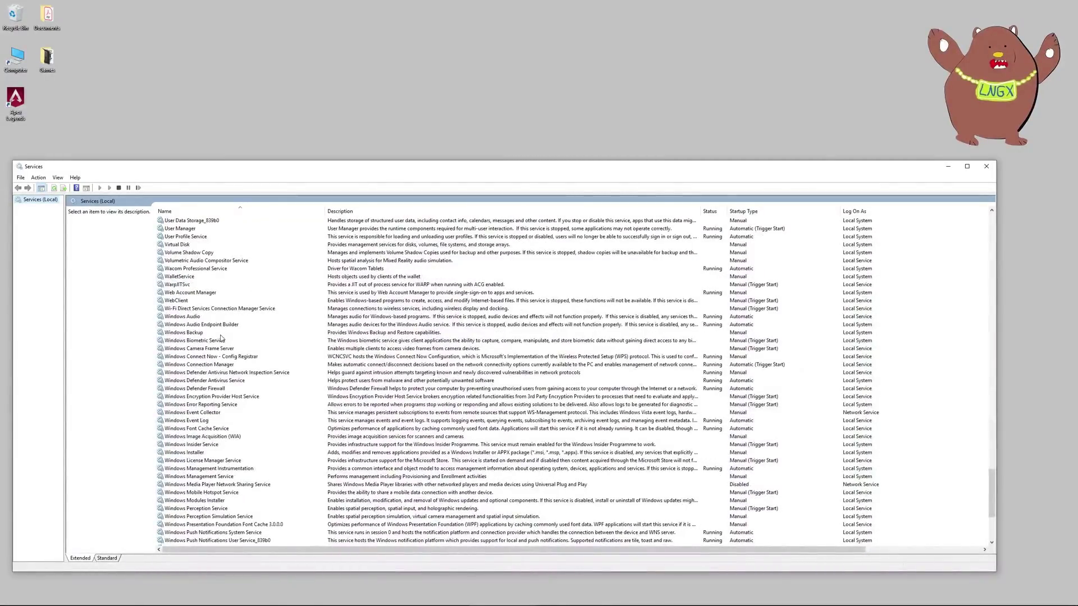
# Step: Stop the Windows Audio Endpoint Builder service, confirming that the dependent Windows Audio service stops too
pyautogui.click(218, 327)
pyautogui.rightClick(219, 325)
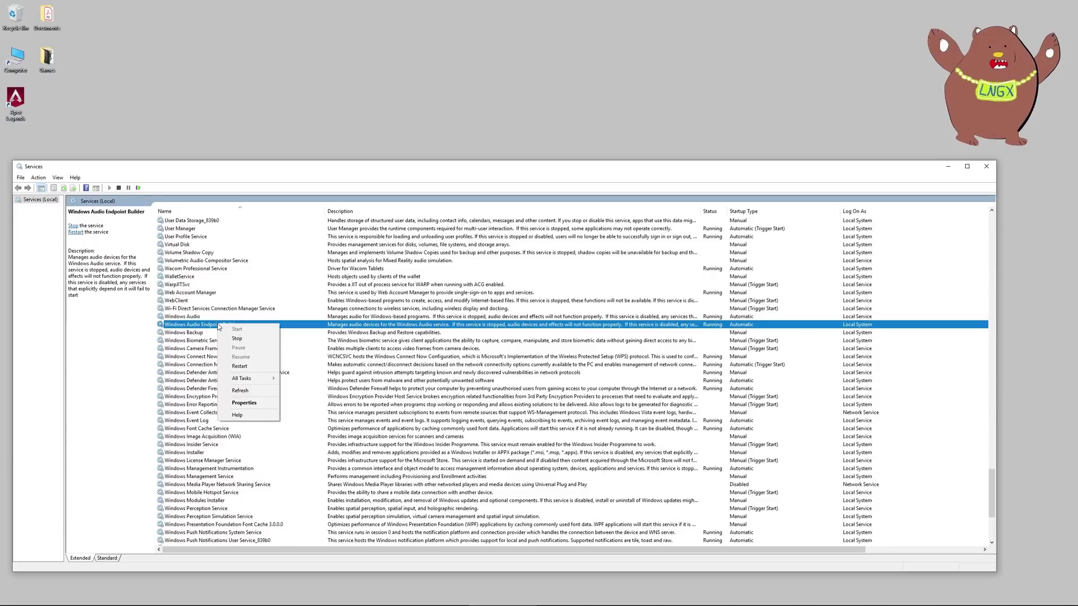
pyautogui.click(253, 339)
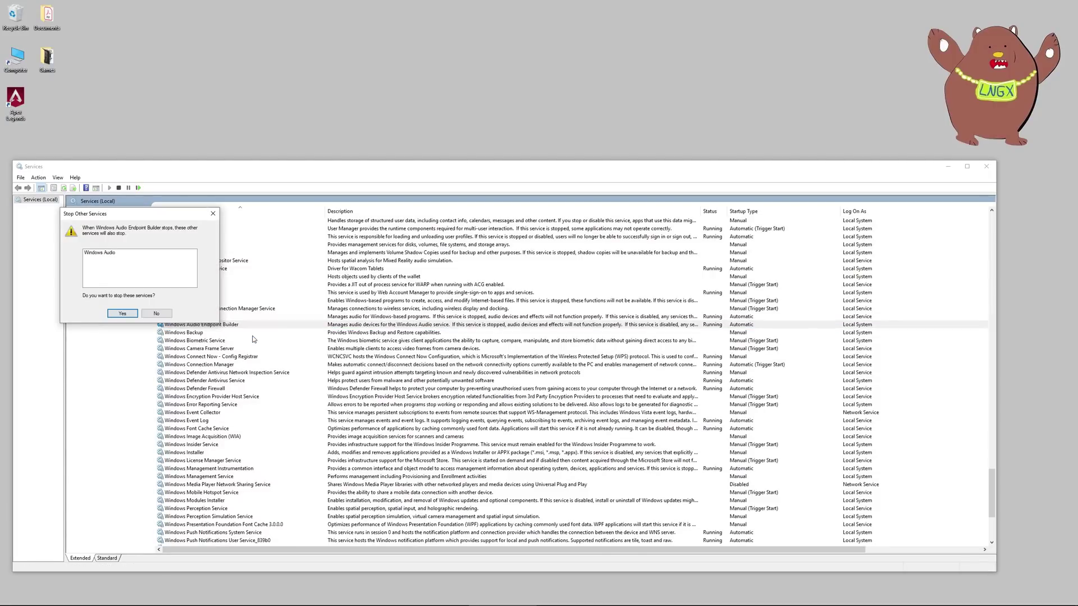
pyautogui.click(124, 314)
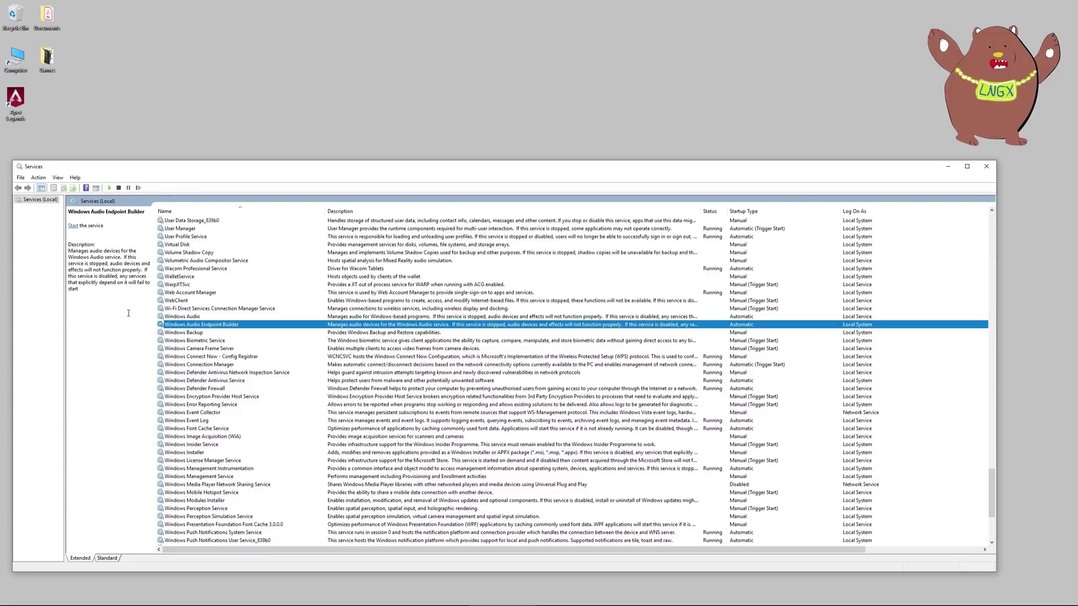
# Step: Start the Windows Audio service again with its endpoint builder, then close Services
pyautogui.click(215, 317)
pyautogui.rightClick(215, 318)
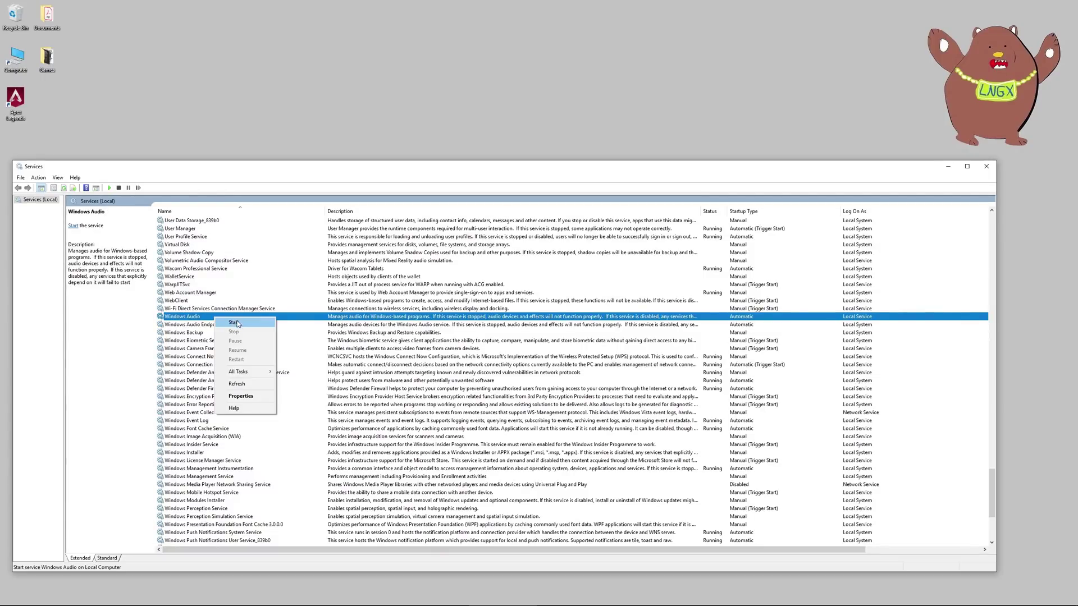
pyautogui.click(234, 323)
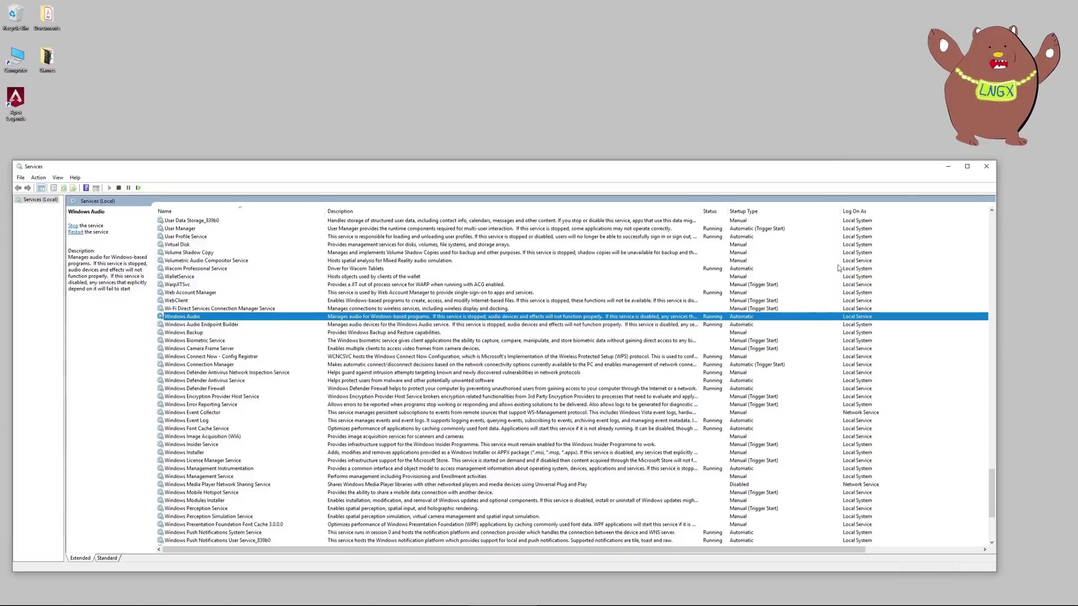
pyautogui.click(986, 167)
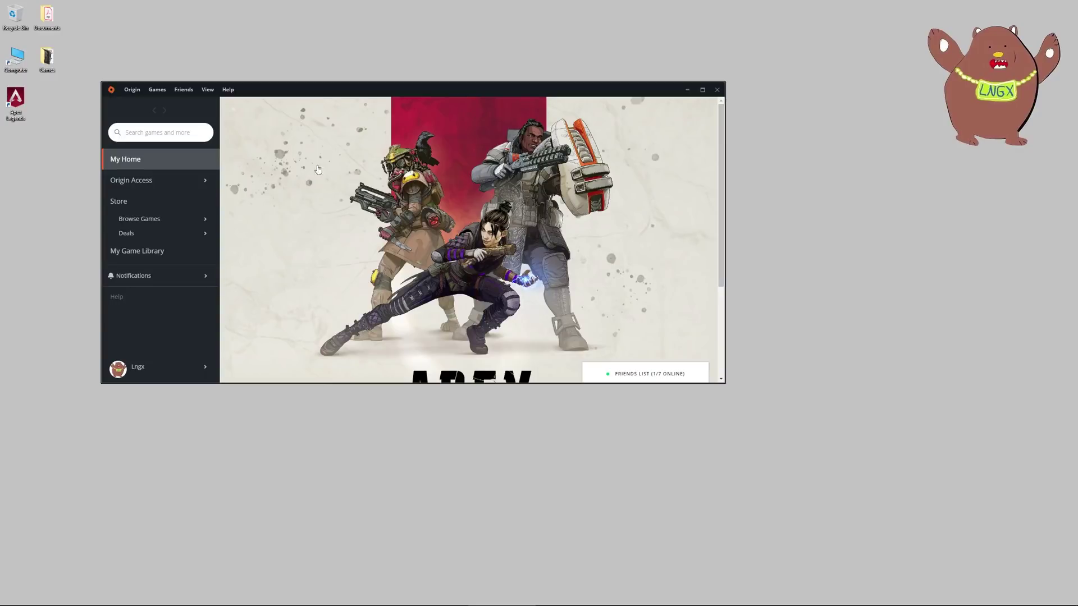
# Step: Run Repair on the Apex Legends tile in My Game Library to verify its game files
pyautogui.click(146, 256)
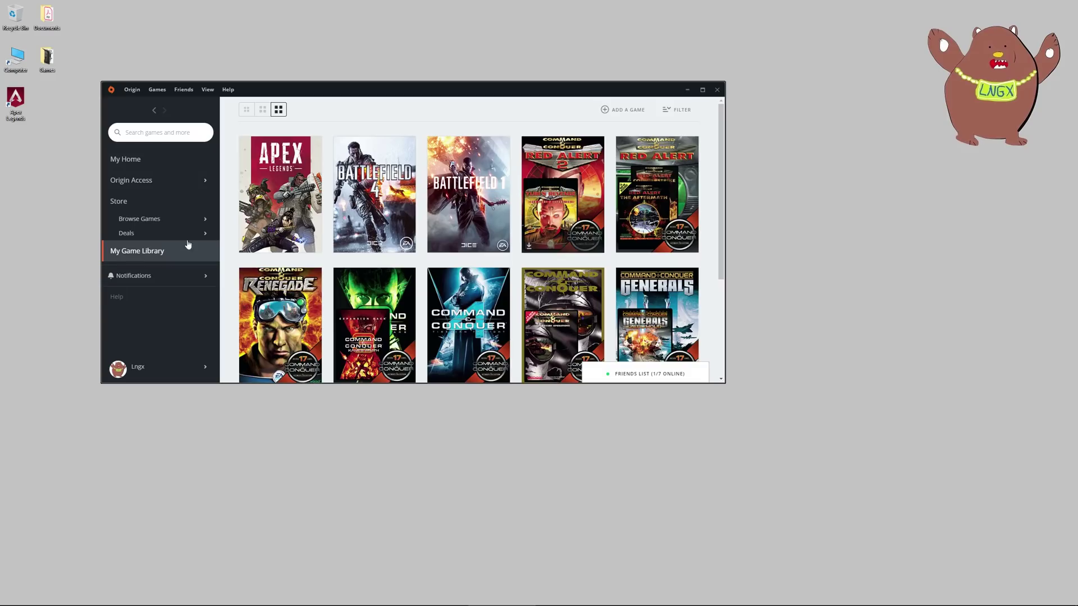
pyautogui.rightClick(282, 199)
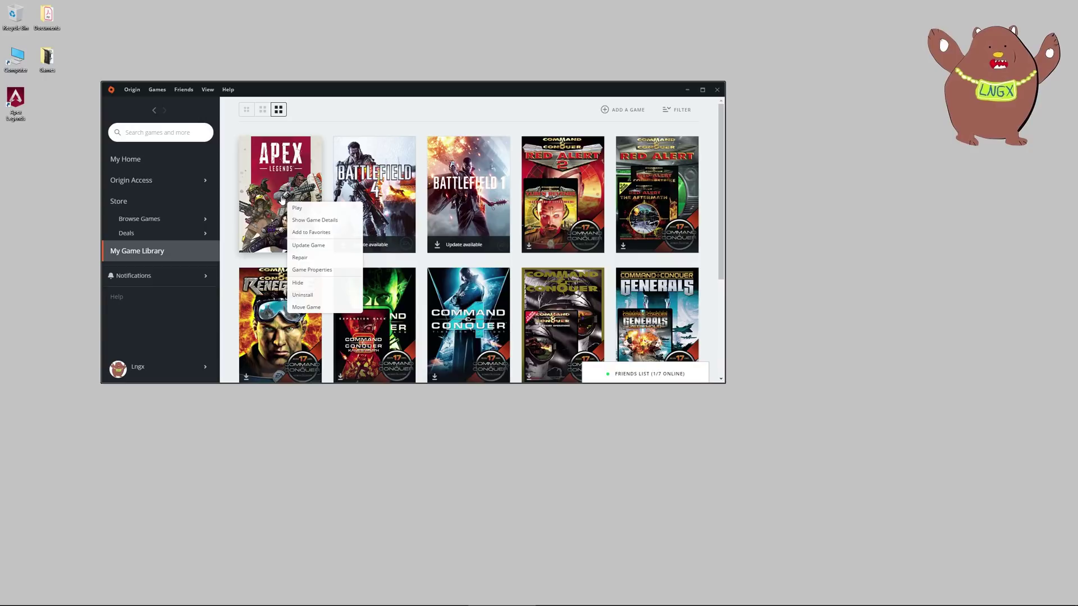
pyautogui.click(300, 257)
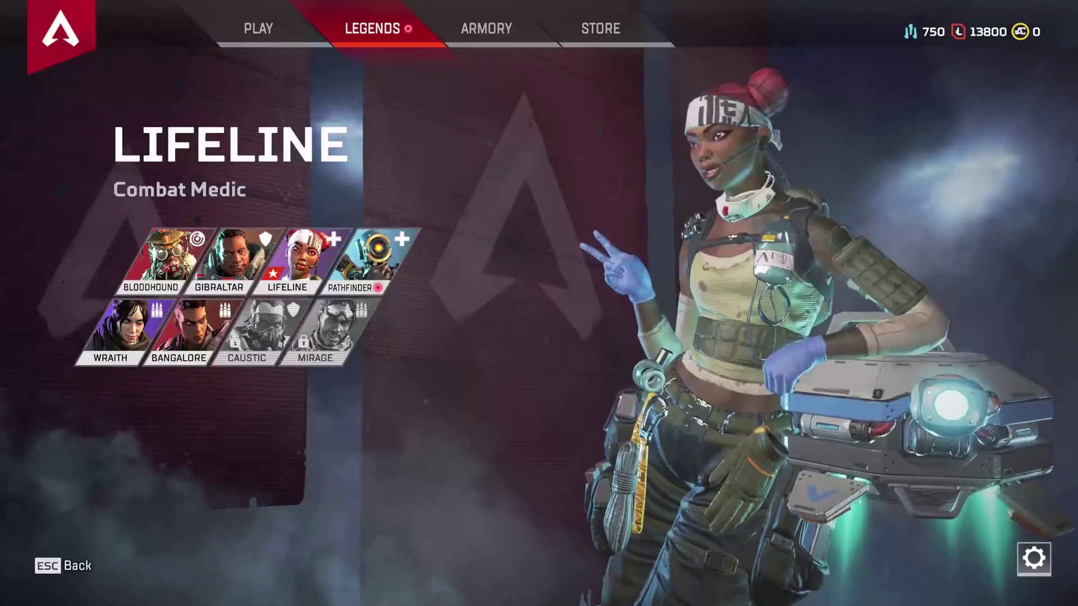
# Step: In Apex Legends video settings, apply Borderless Window display mode, then switch back to Full Screen
pyautogui.click(1026, 556)
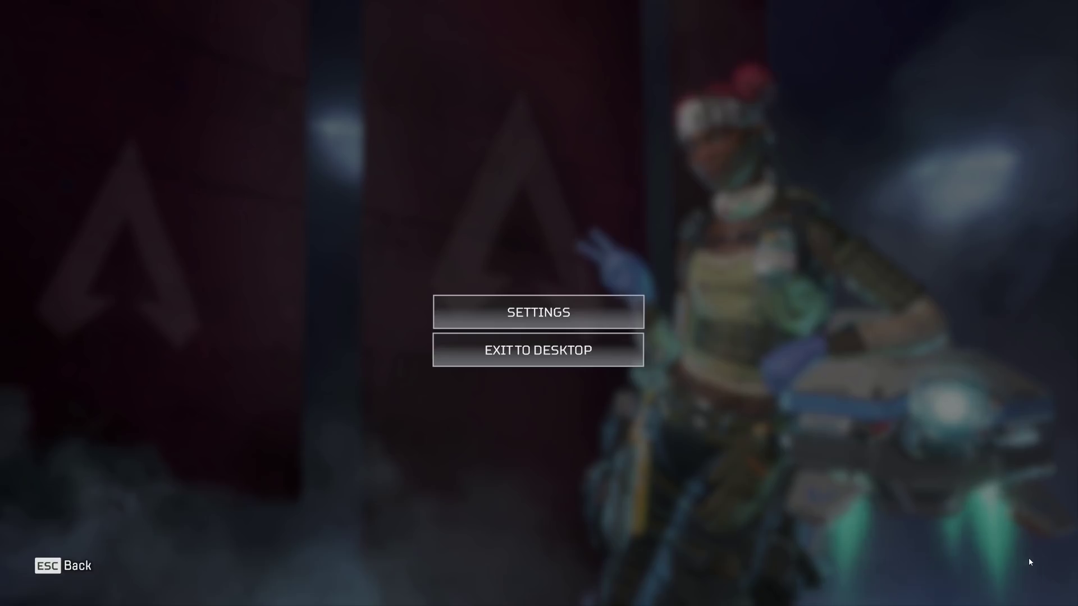
pyautogui.click(536, 314)
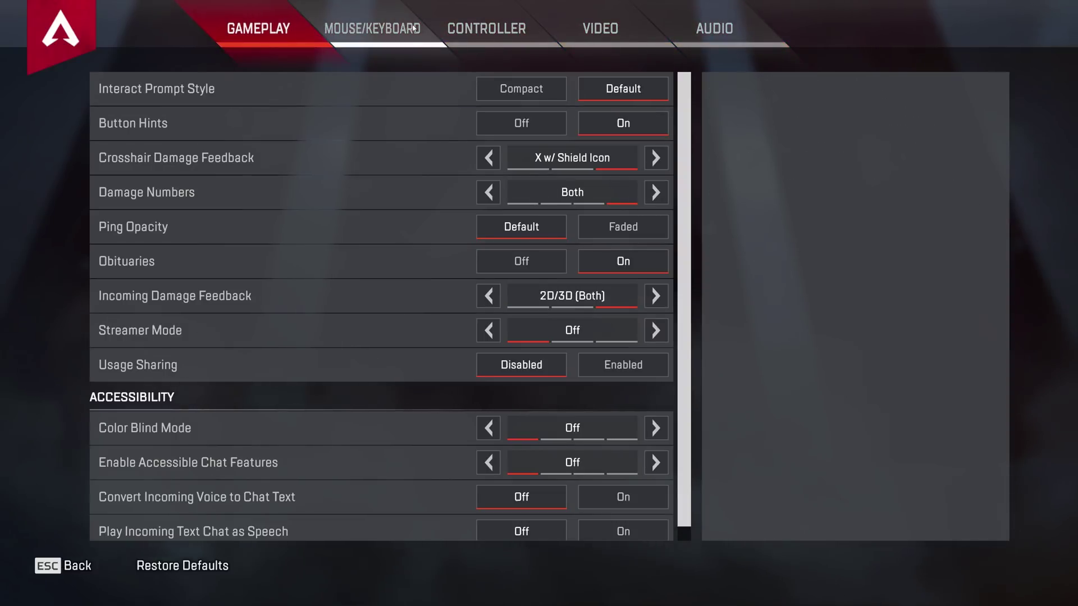
pyautogui.click(579, 22)
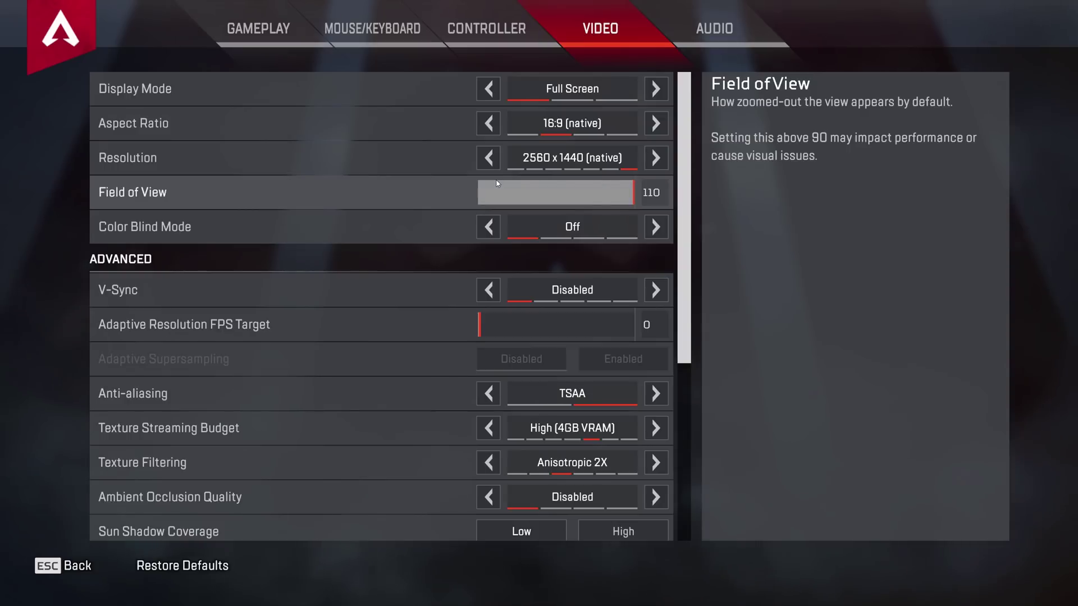
pyautogui.click(657, 89)
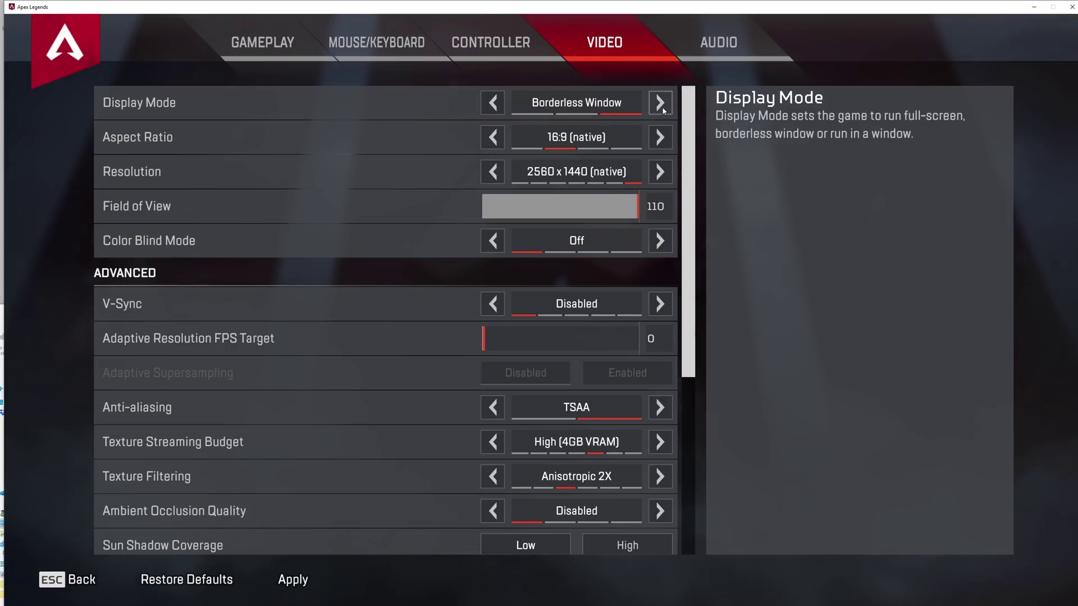
pyautogui.click(305, 584)
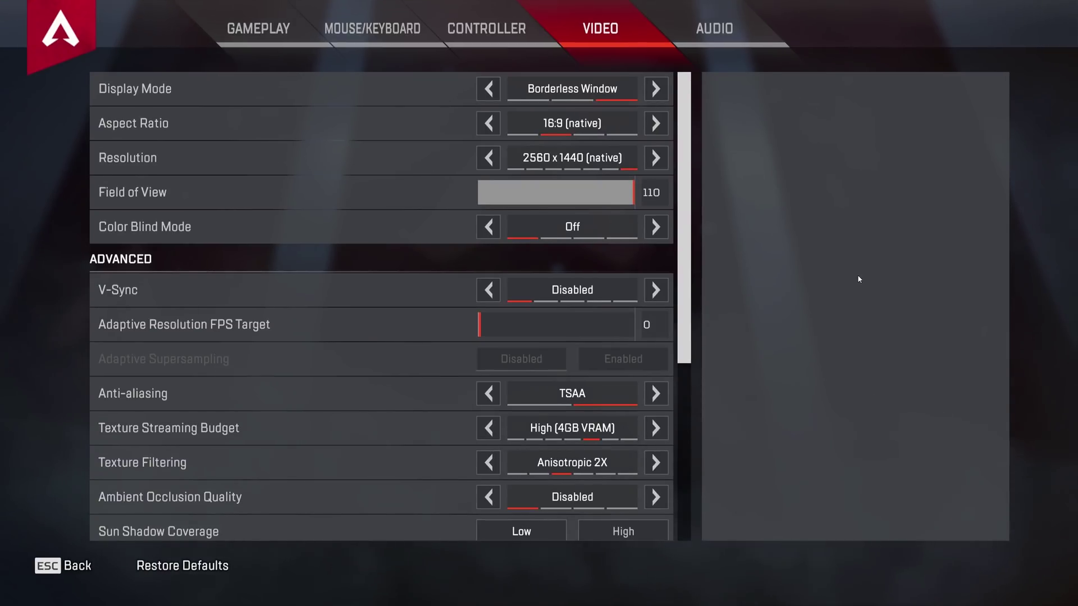
pyautogui.click(488, 89)
pyautogui.click(489, 89)
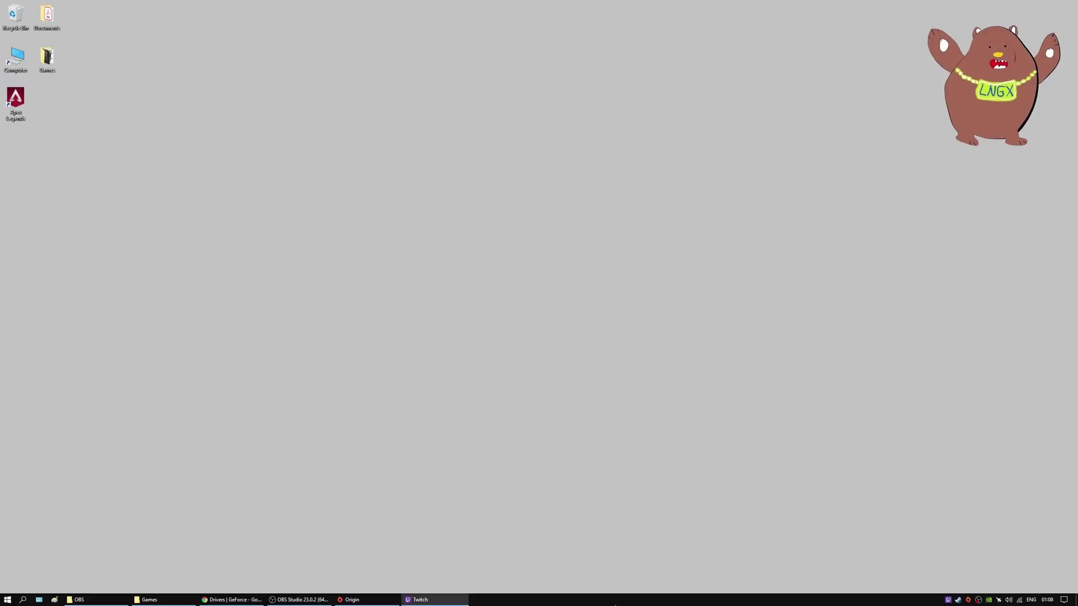
# Step: Exit Twitch, Steam, Origin and MSI Afterburner from their system tray icons
pyautogui.rightClick(948, 600)
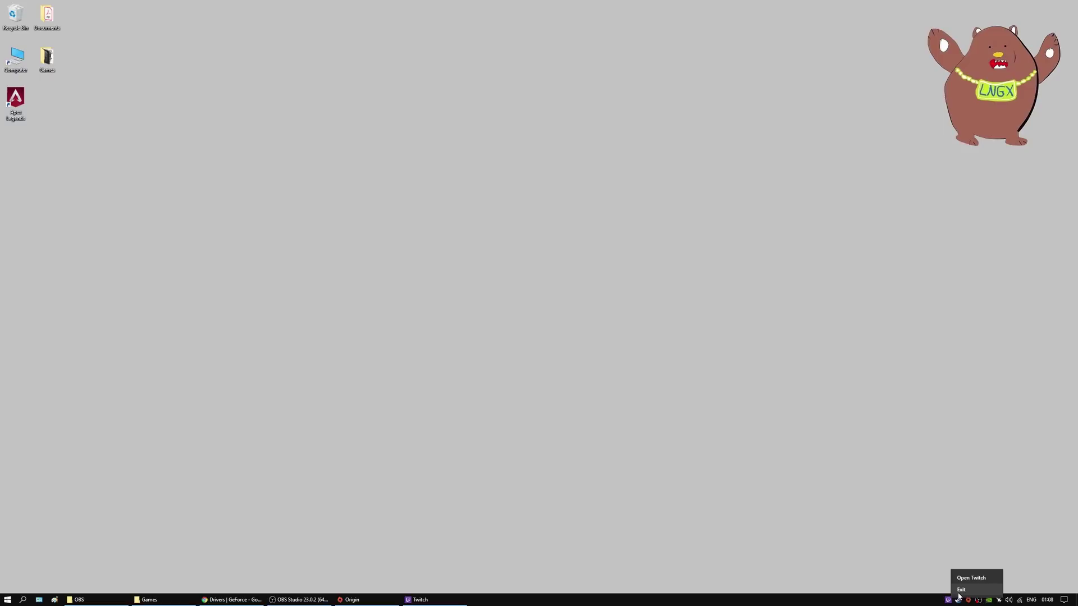
pyautogui.click(962, 592)
pyautogui.moveTo(960, 603)
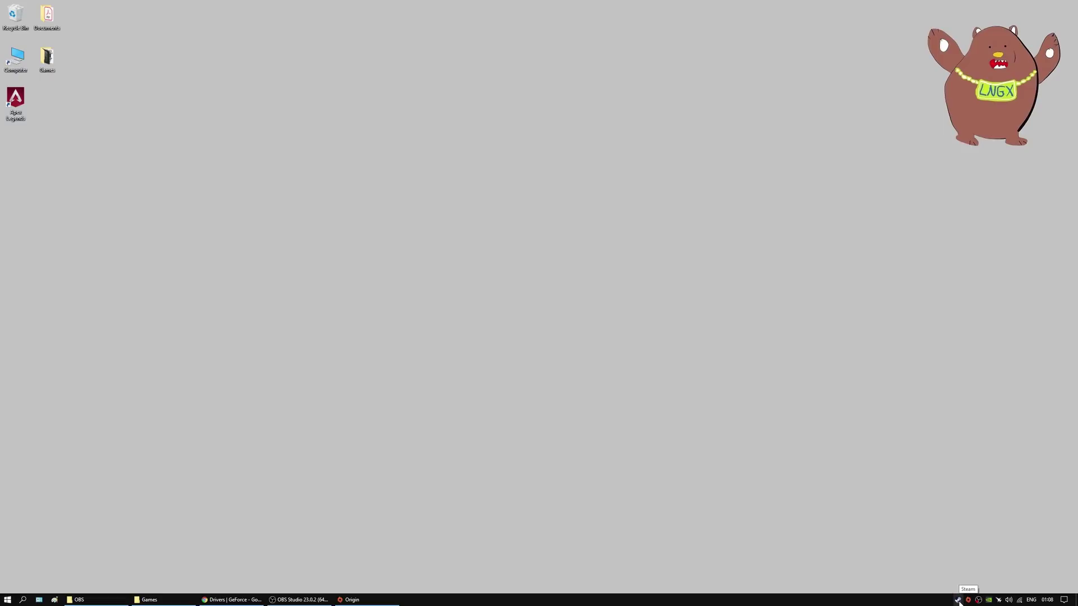
pyautogui.rightClick(959, 601)
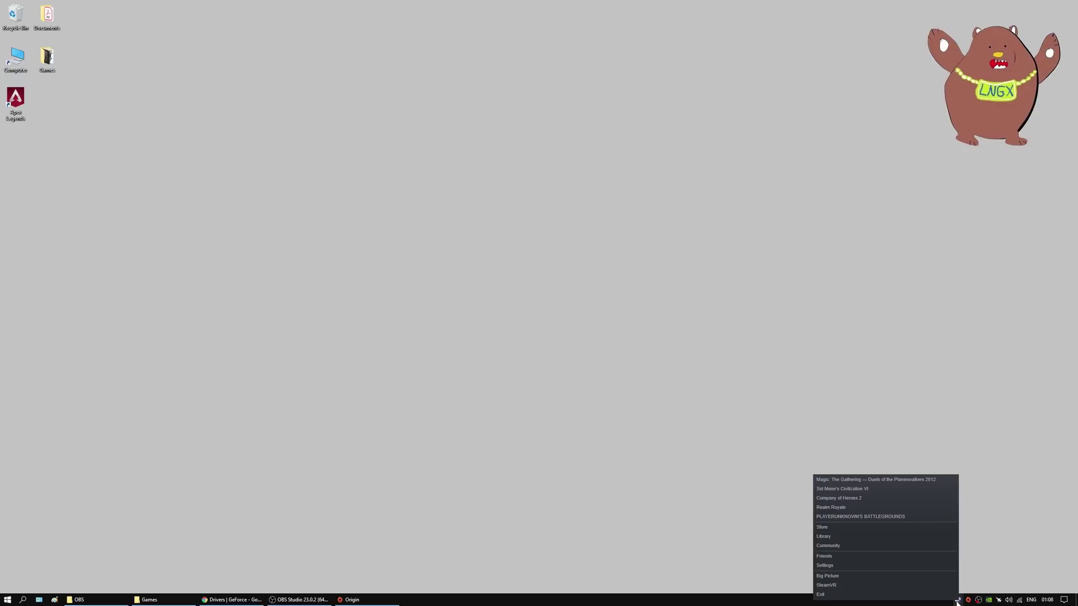
pyautogui.click(904, 594)
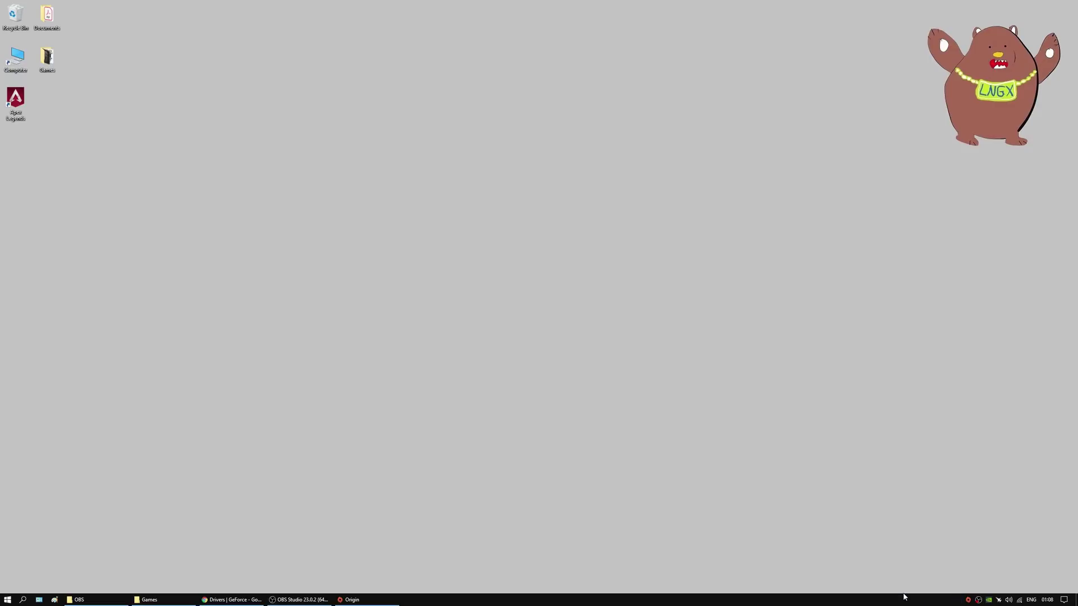
pyautogui.rightClick(967, 600)
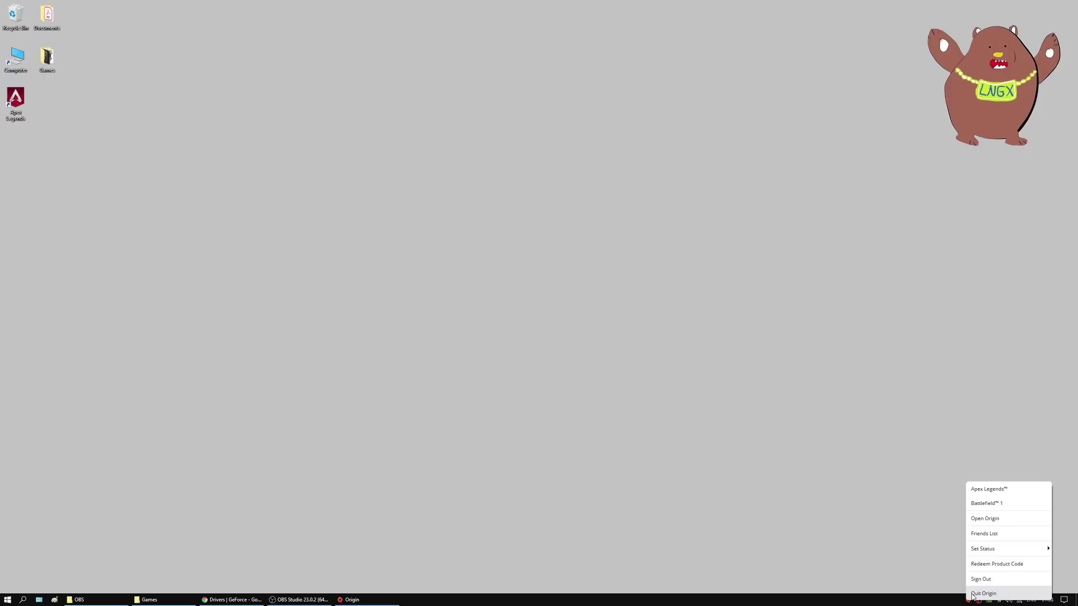
pyautogui.click(973, 595)
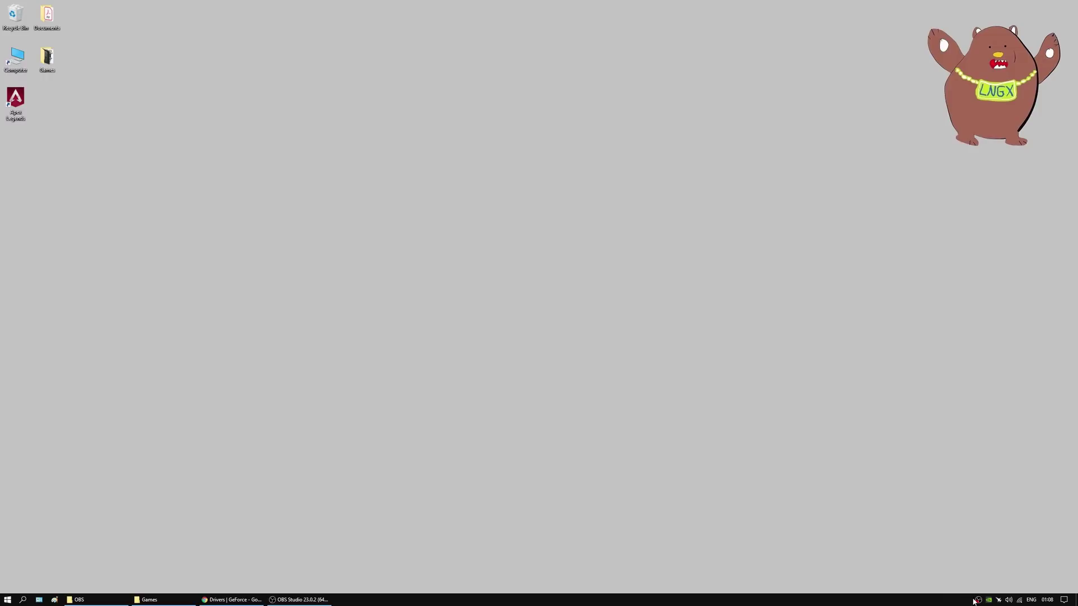
pyautogui.rightClick(1000, 602)
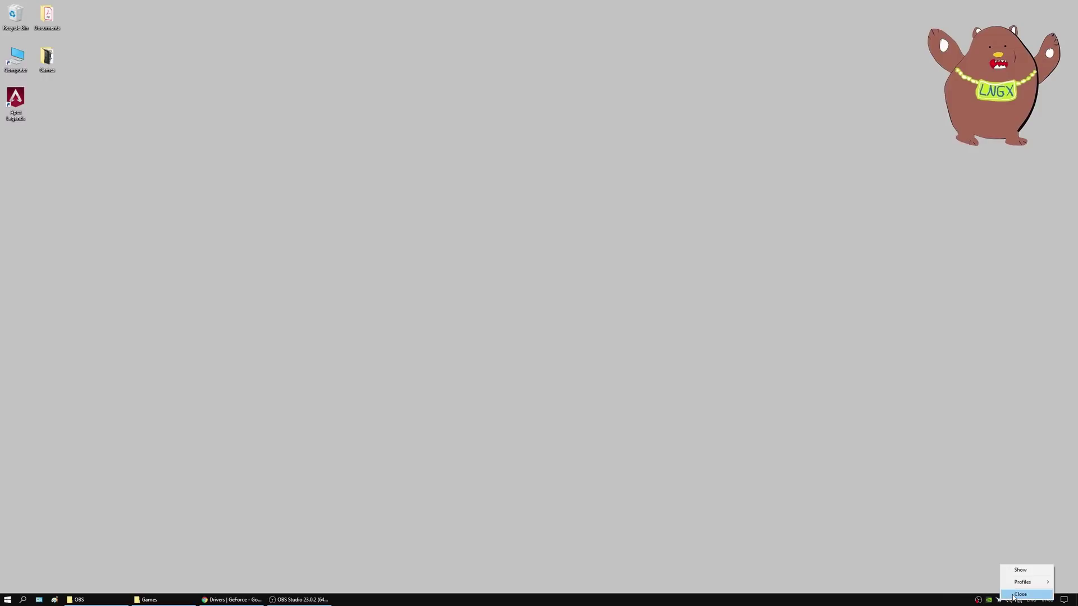
pyautogui.click(1020, 594)
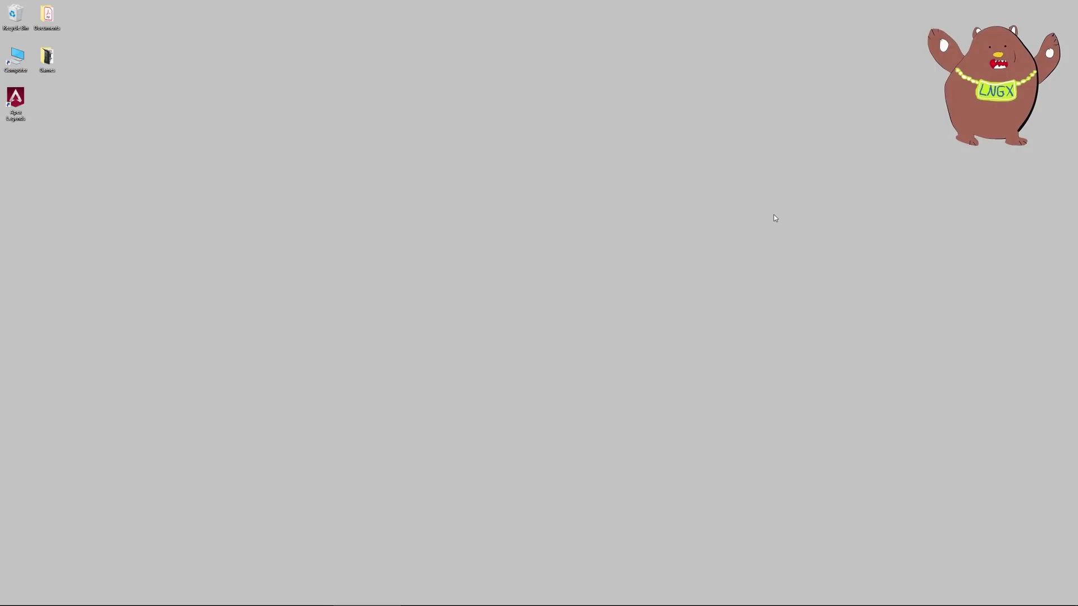
# Step: Turn off cloud saves in Origin's Installs & Saves settings, then show the desktop
pyautogui.click(324, 600)
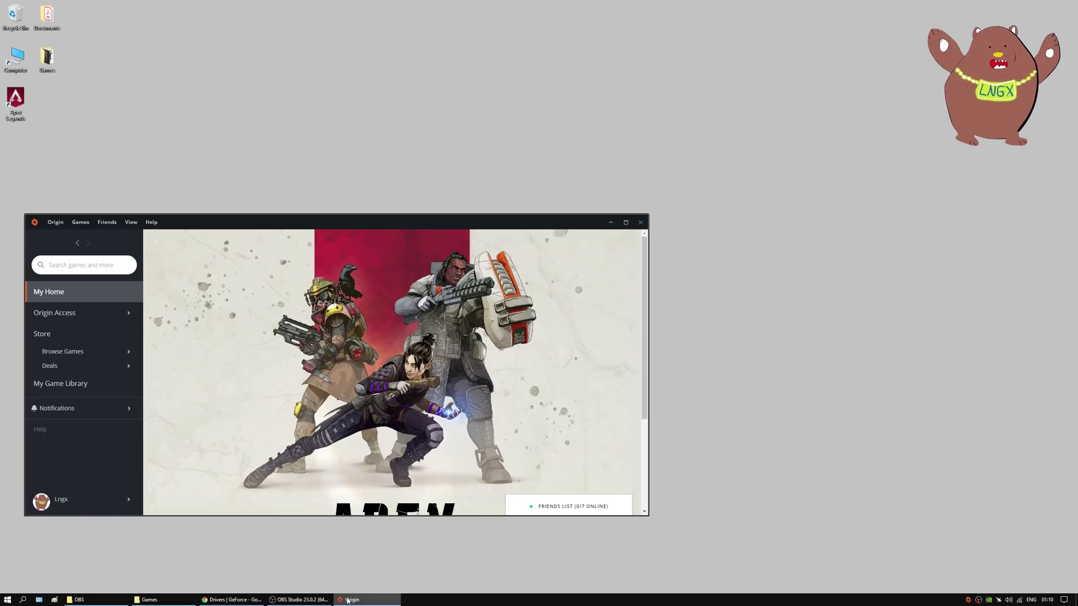
pyautogui.click(59, 223)
pyautogui.click(58, 236)
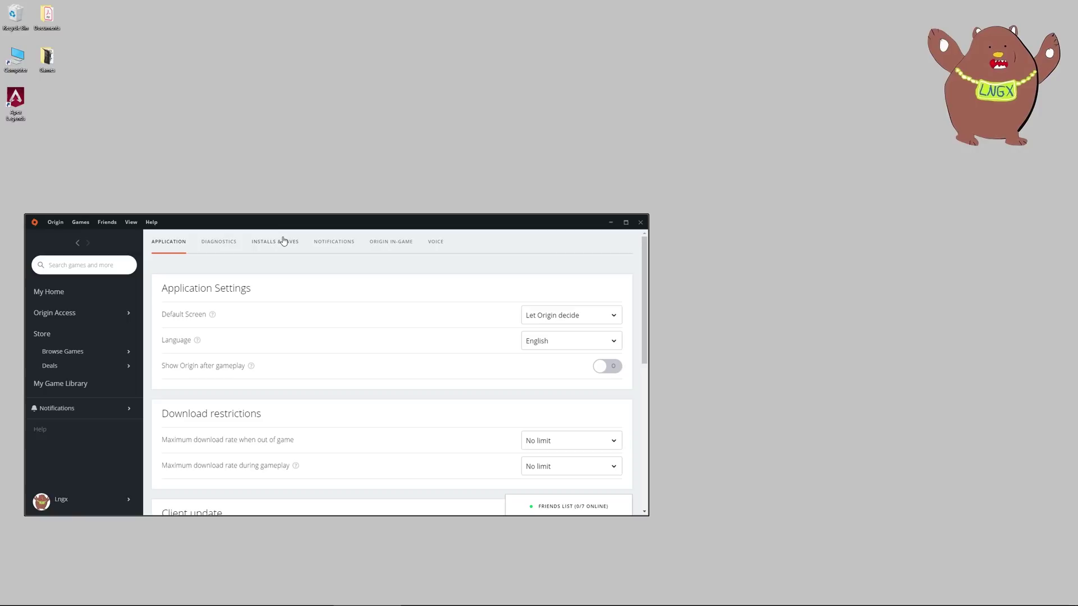
pyautogui.click(283, 245)
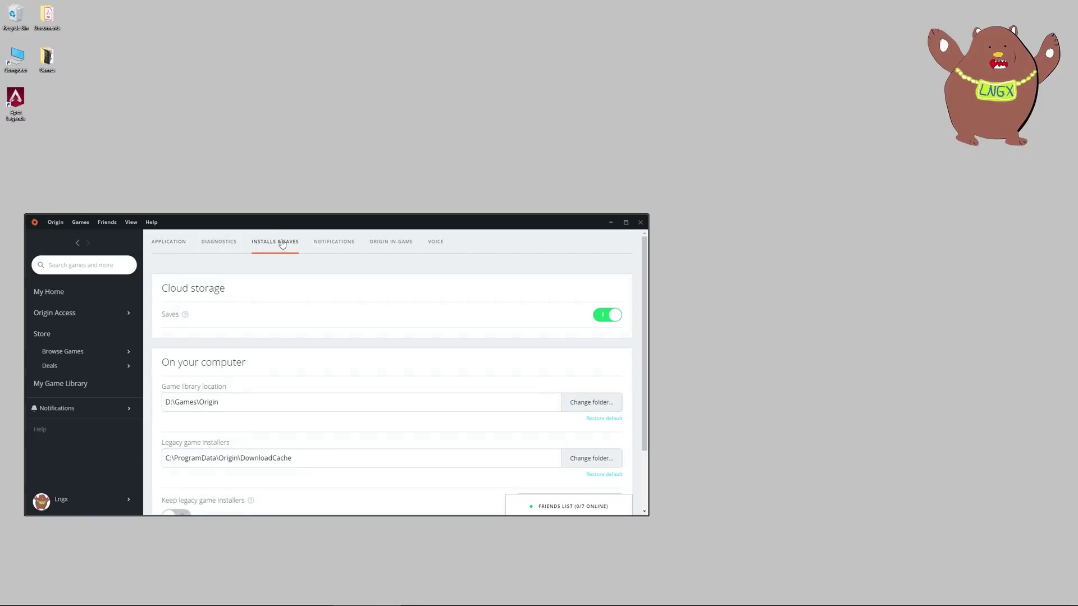
pyautogui.click(597, 318)
pyautogui.press('super+d')
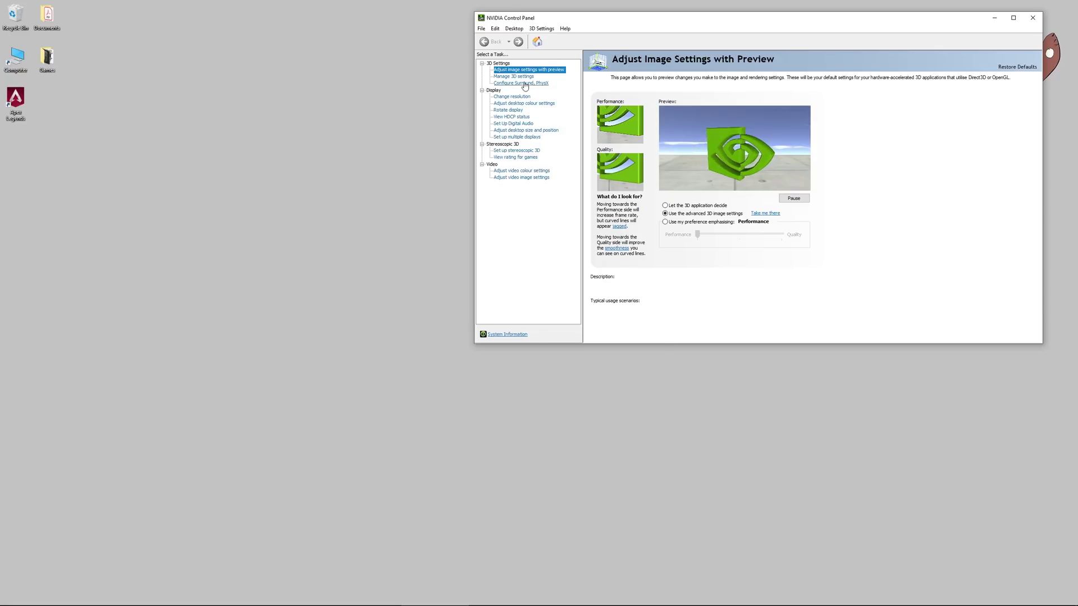
# Step: In Manage 3D Settings, set Power management mode to Prefer maximum performance
pyautogui.click(523, 78)
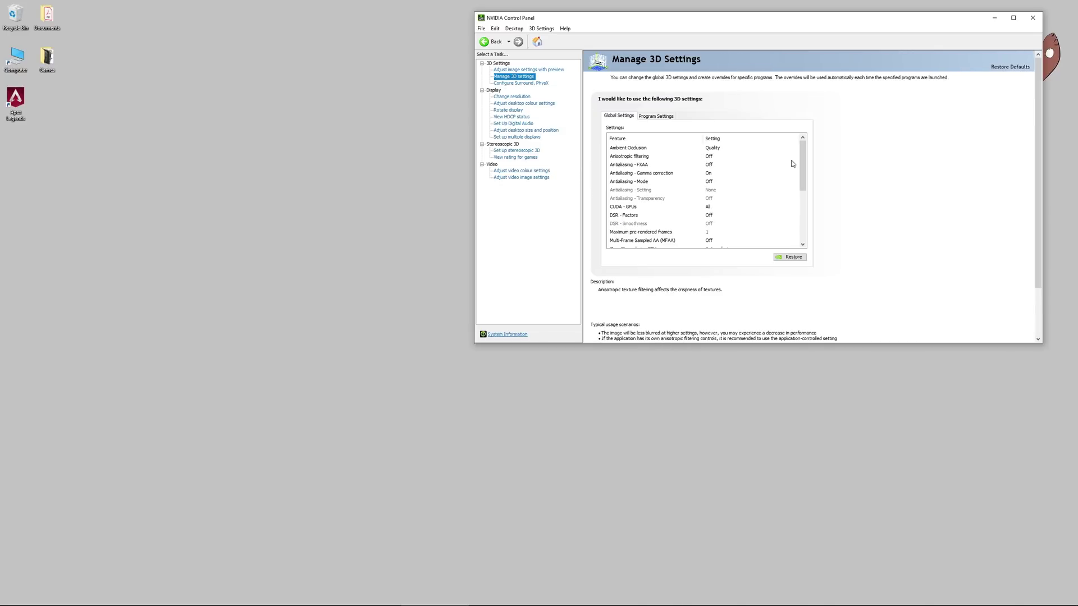
pyautogui.moveTo(804, 162); pyautogui.dragTo(809, 192)
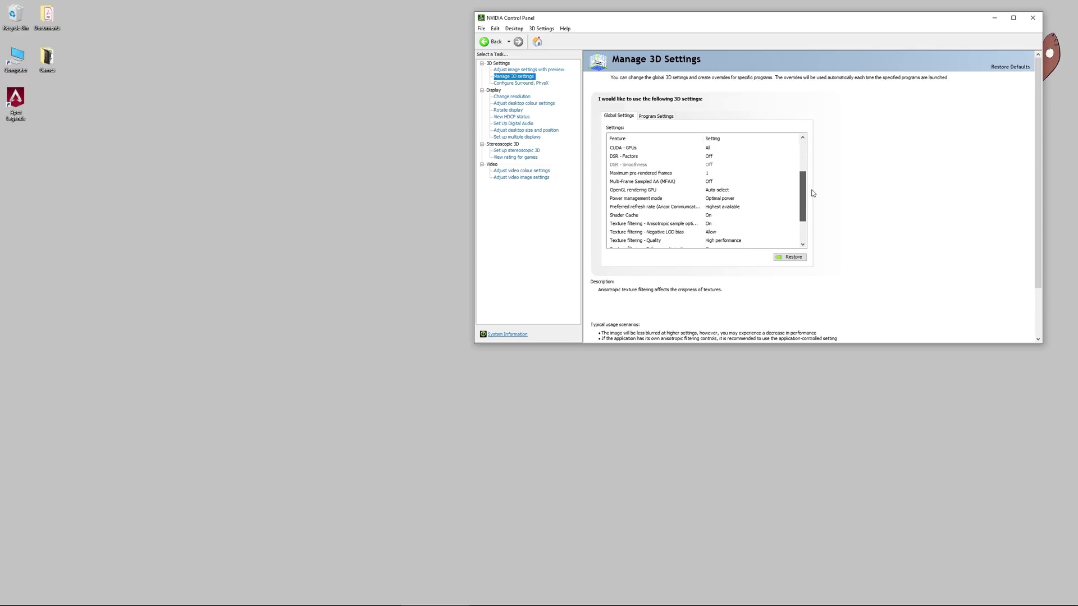
pyautogui.click(723, 200)
pyautogui.click(722, 200)
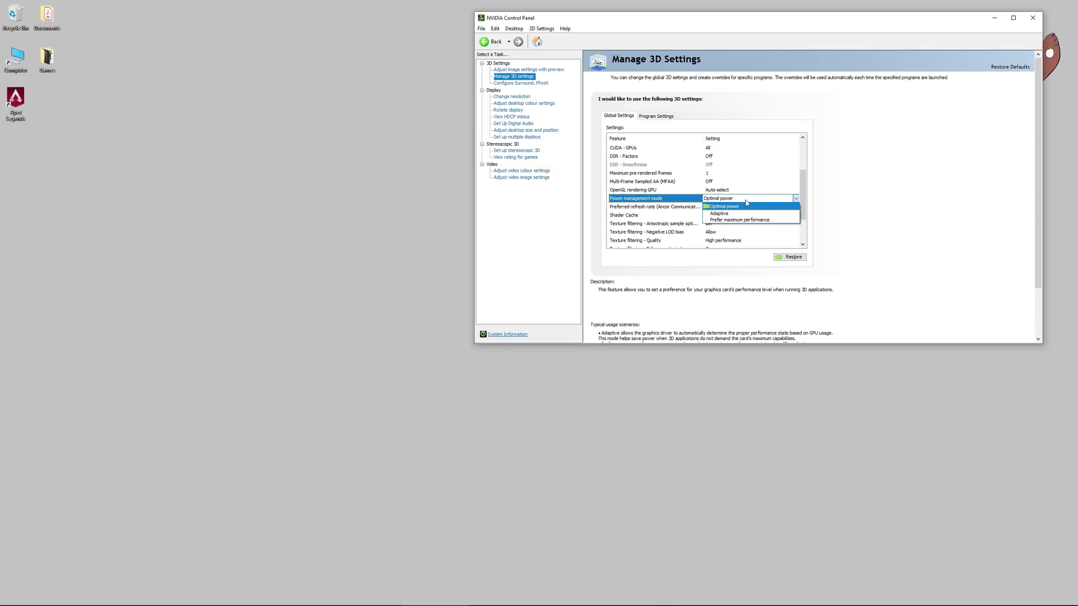
pyautogui.click(737, 221)
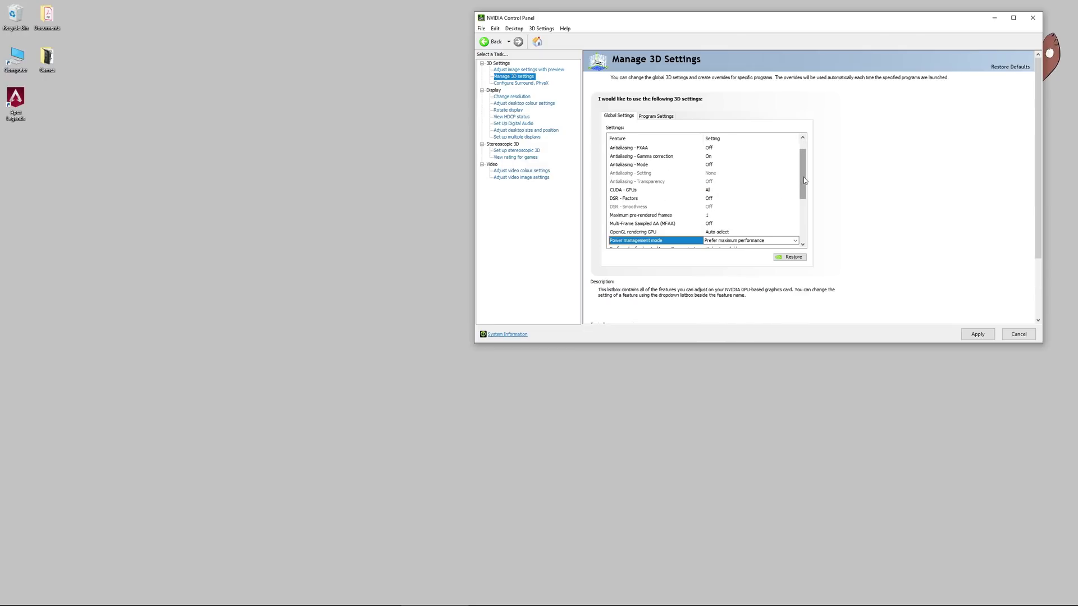
# Step: Set Ambient Occlusion to Off, apply the 3D settings and close NVIDIA Control Panel
pyautogui.scroll(2, 804, 177)
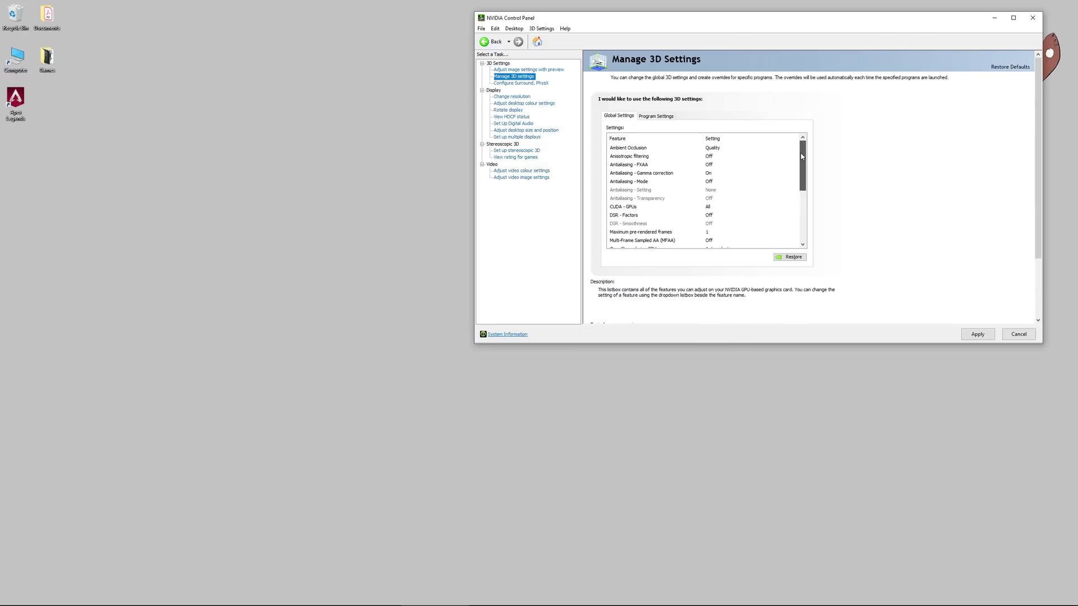
pyautogui.click(720, 151)
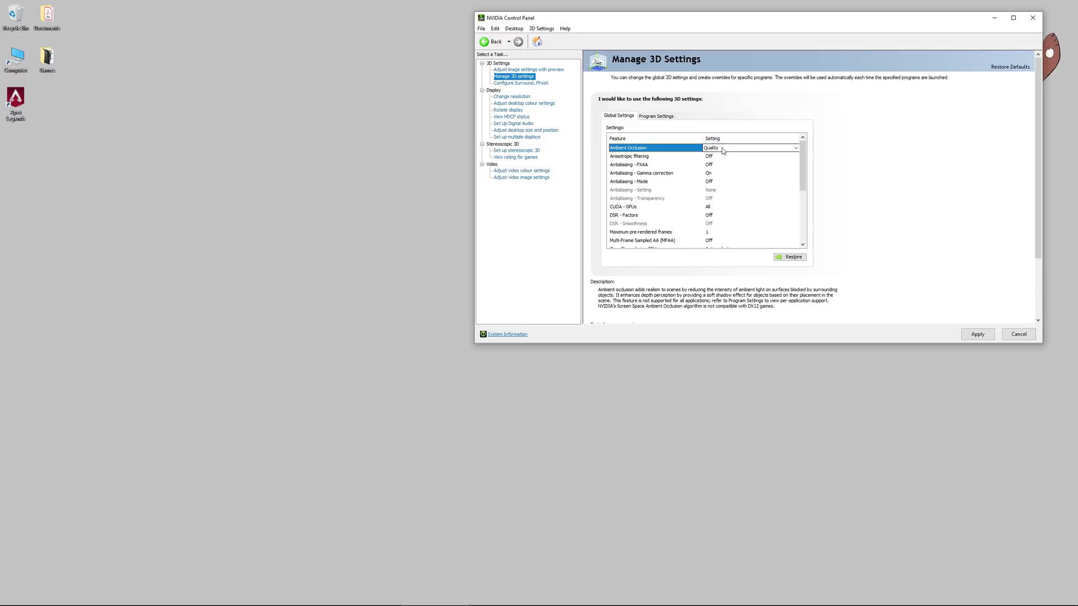
pyautogui.click(720, 150)
pyautogui.click(721, 156)
pyautogui.click(972, 335)
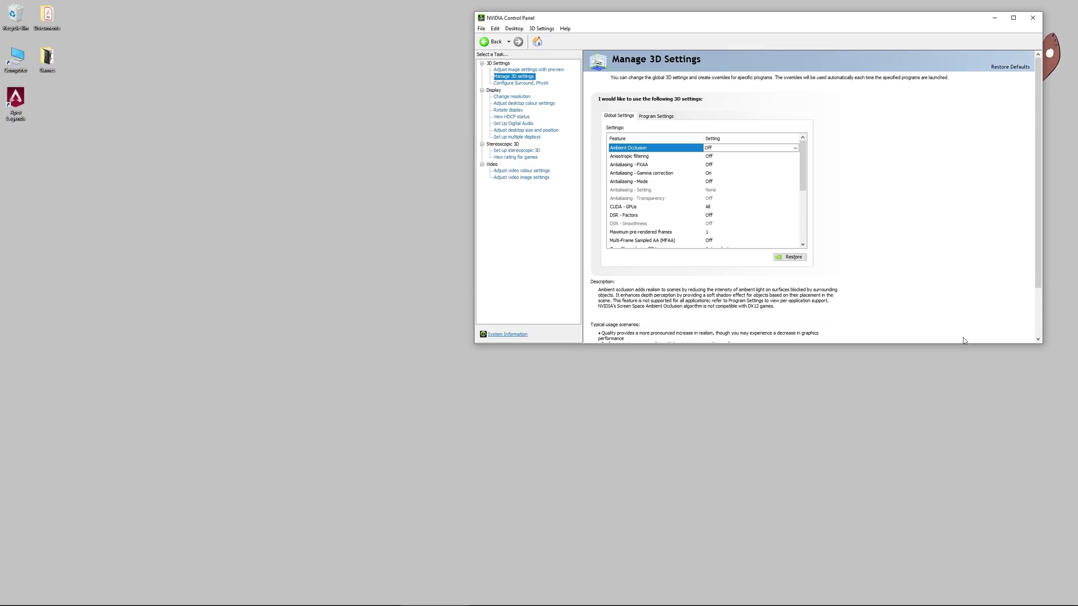
pyautogui.click(1033, 19)
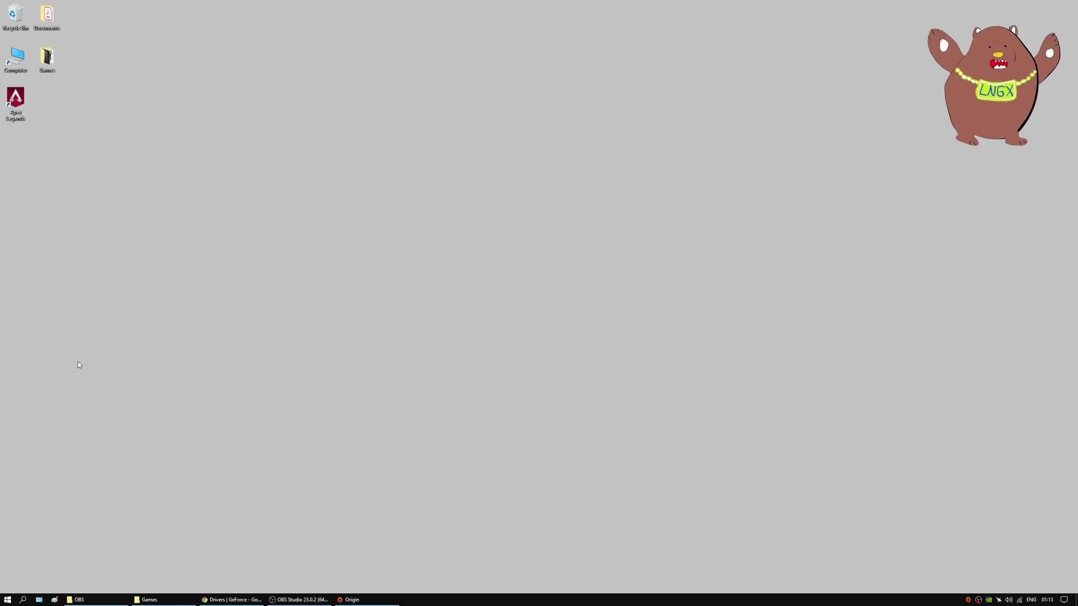
# Step: Open Control Panel from its pinned taskbar icon
pyautogui.click(39, 599)
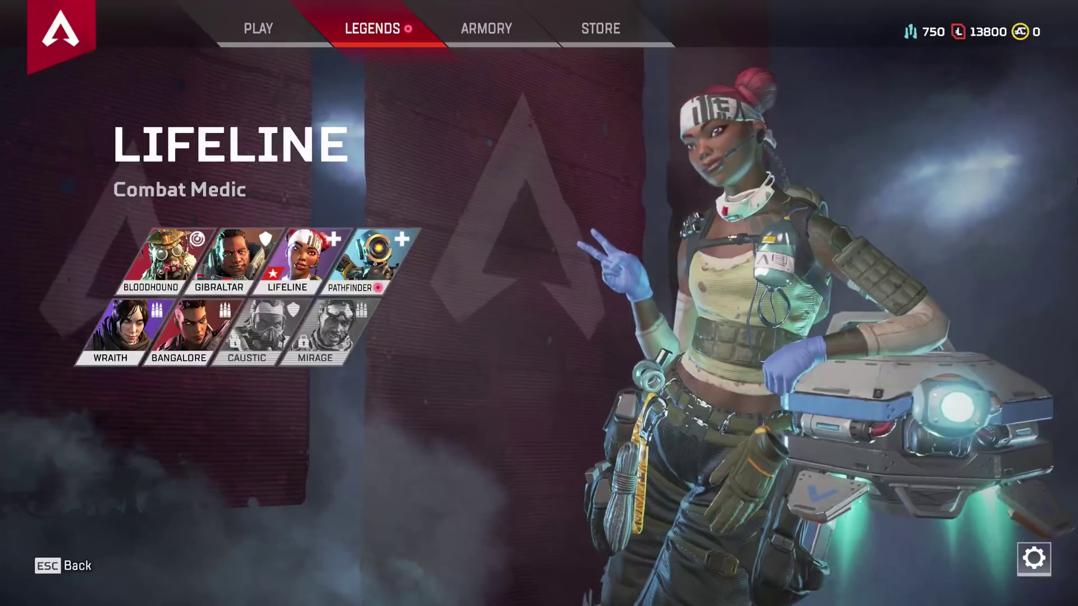
# Step: Lower Texture Streaming Budget from Insane to High (4GB VRAM) in Apex Legends and apply it
pyautogui.click(1033, 558)
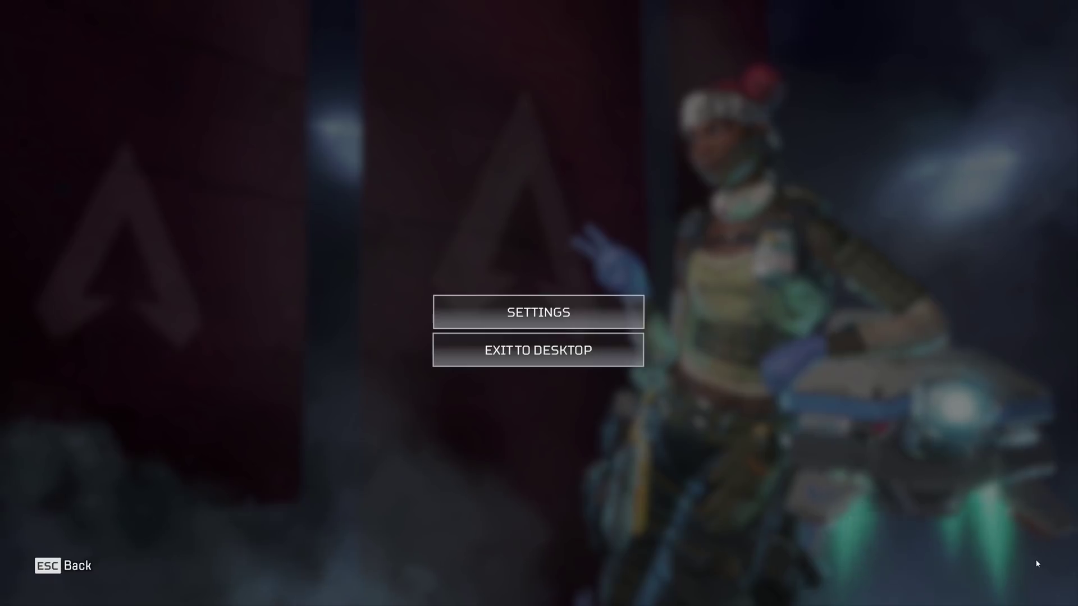
pyautogui.click(623, 312)
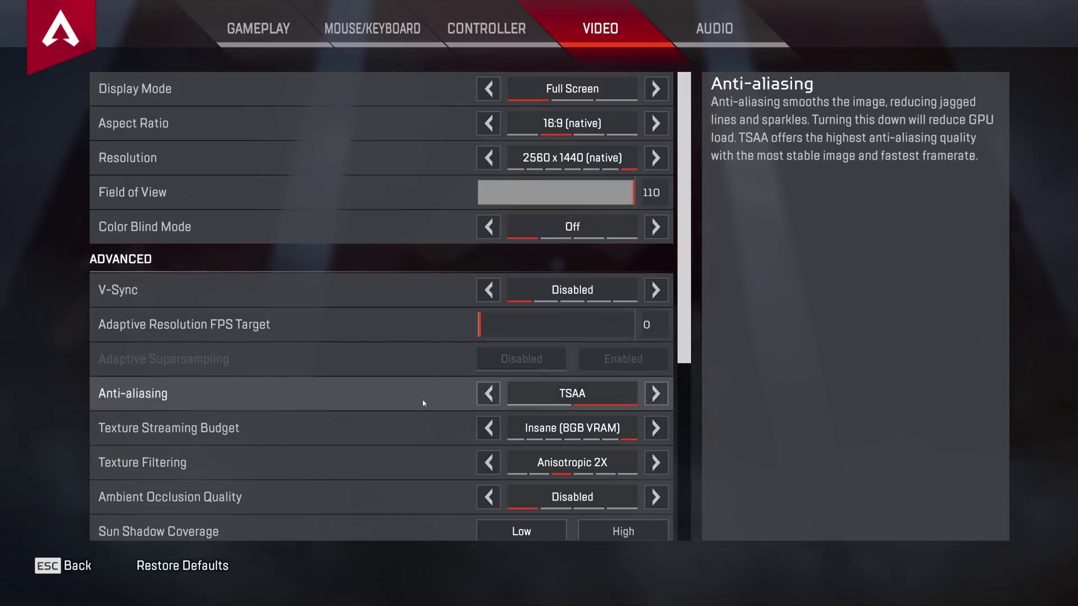
pyautogui.click(489, 428)
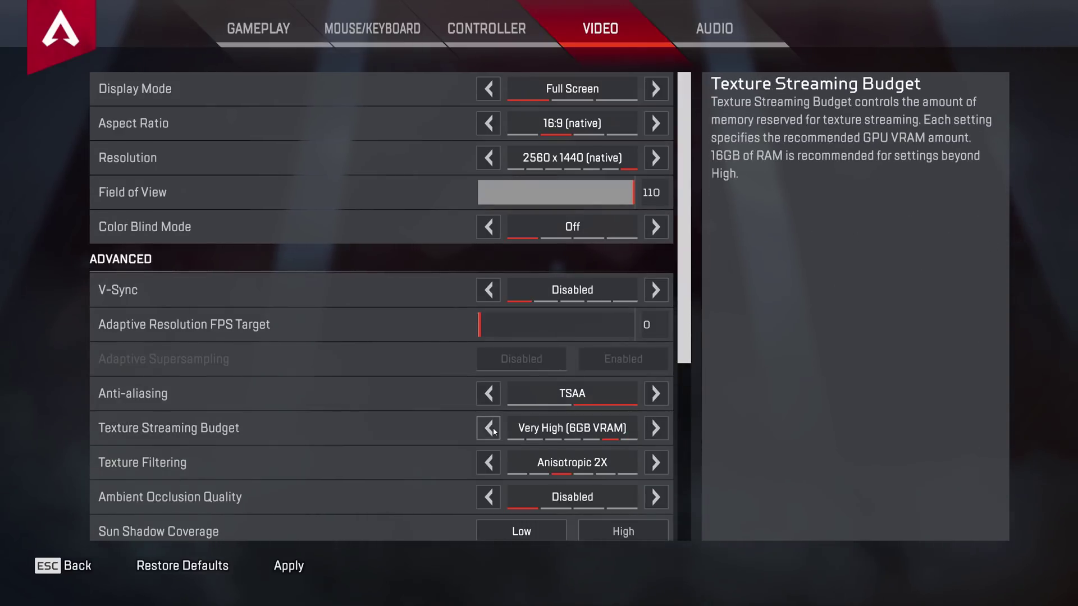
pyautogui.click(489, 428)
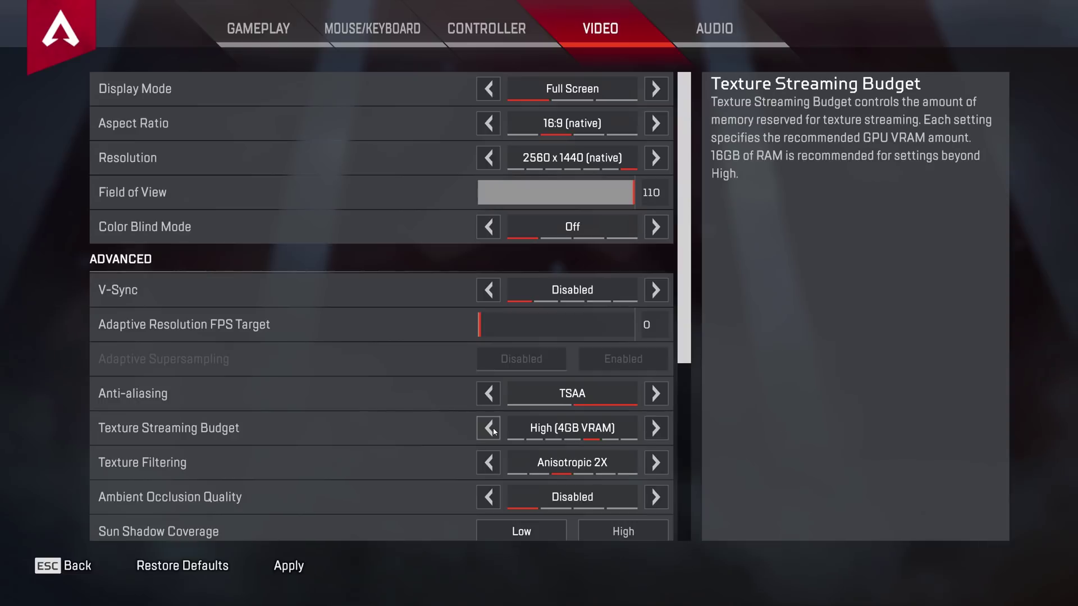
pyautogui.click(292, 566)
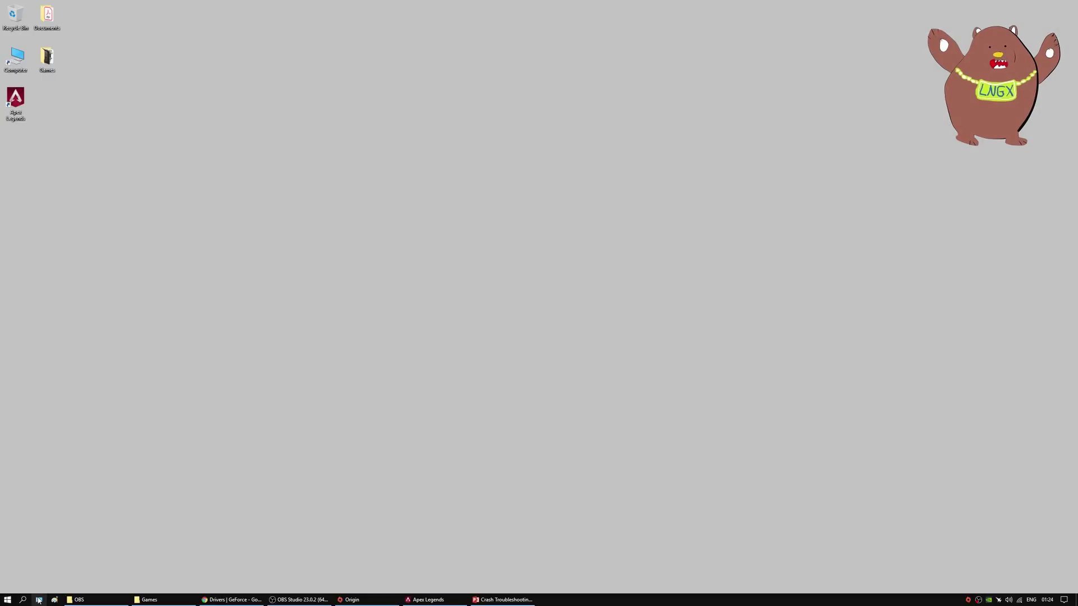
# Step: Review the Windows Defender Firewall allowed-apps list for Apex Legends and Origin, then close it
pyautogui.click(39, 600)
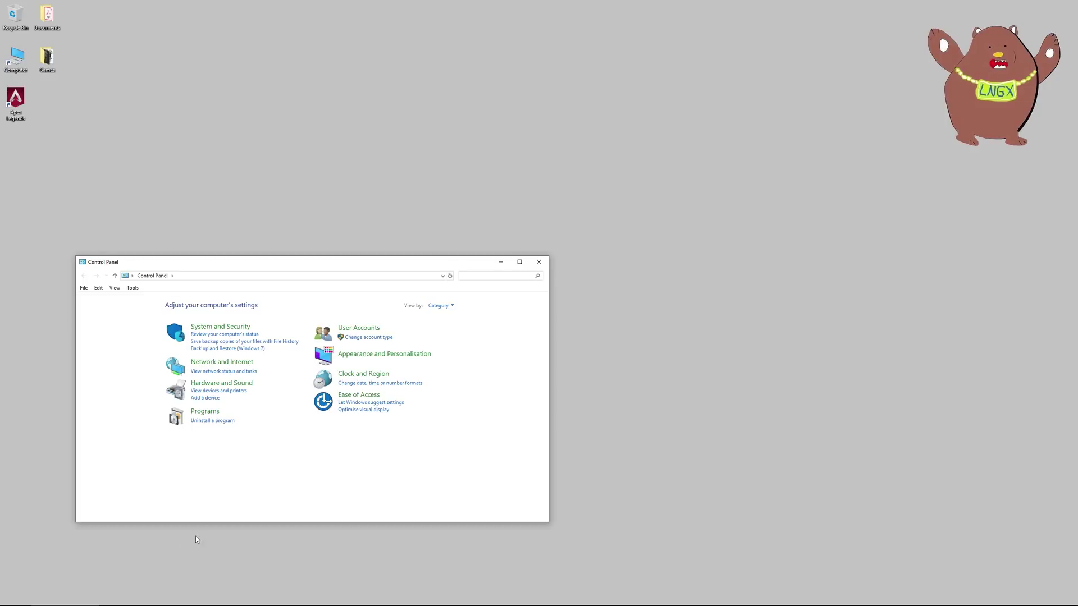
pyautogui.click(241, 330)
pyautogui.click(240, 331)
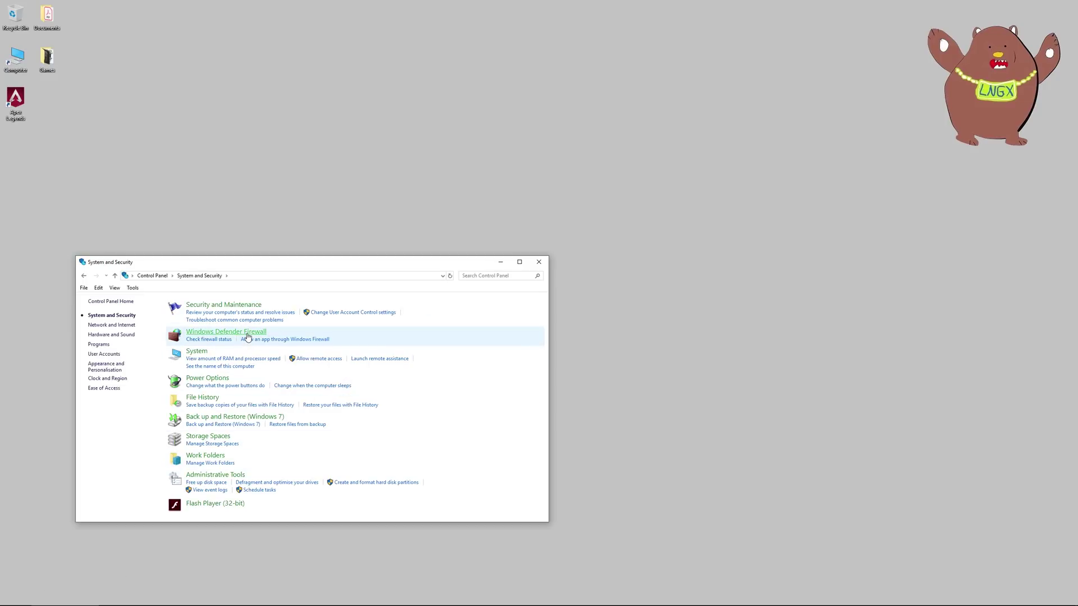
pyautogui.click(248, 334)
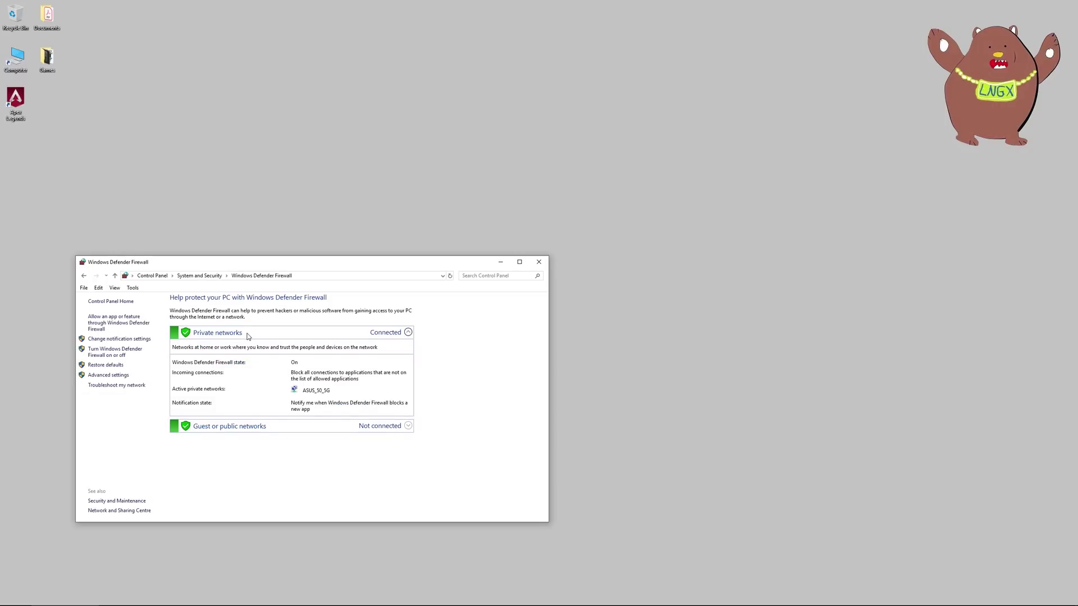
pyautogui.click(126, 325)
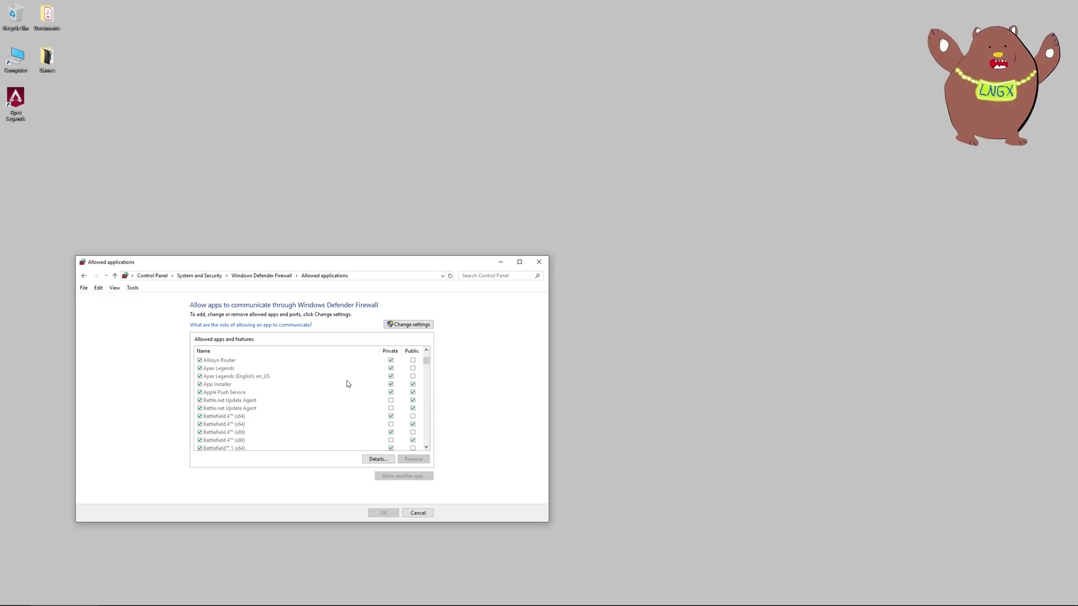
pyautogui.scroll(-15, 347, 384)
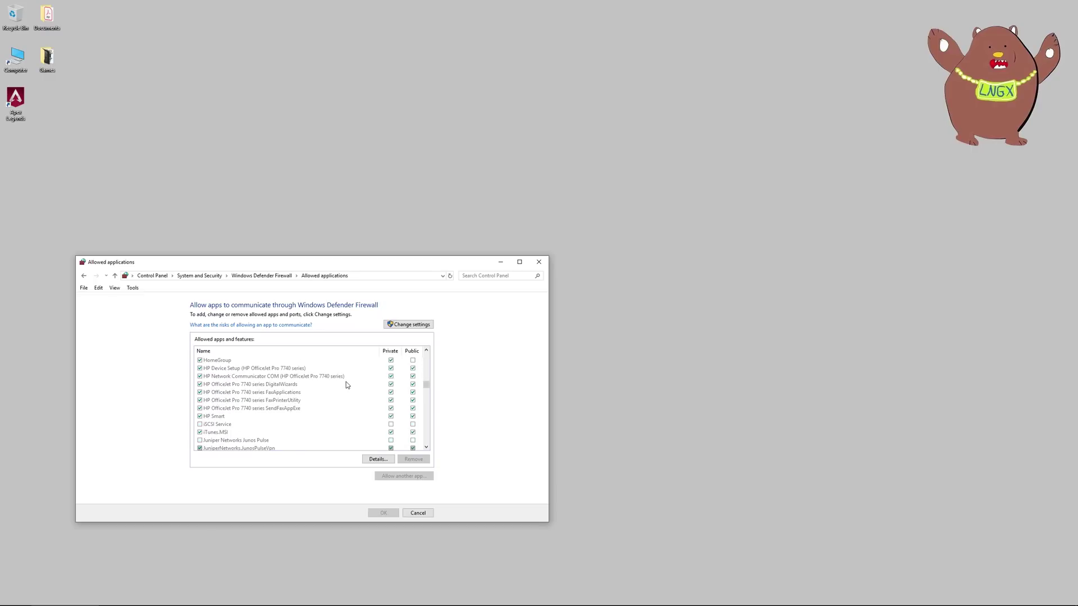
pyautogui.scroll(-10, 347, 385)
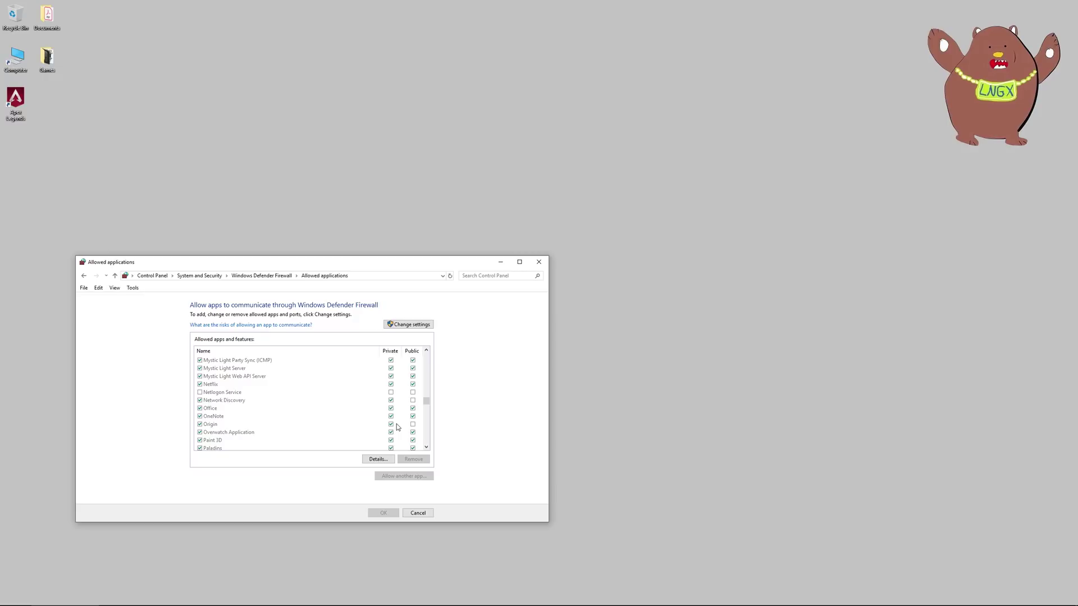
pyautogui.hotkey('alt', 'F4')
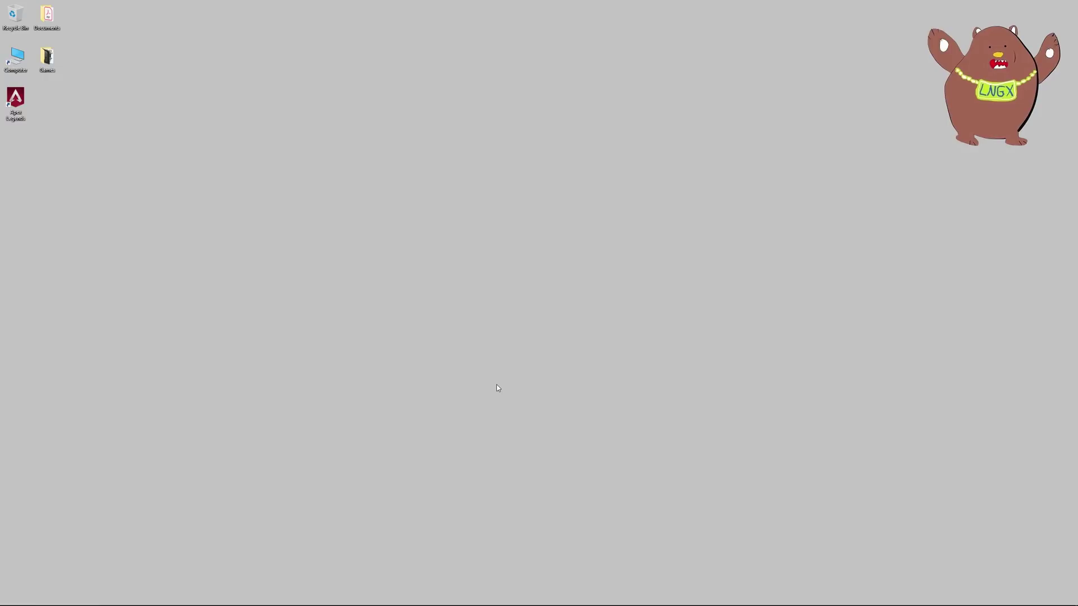
# Step: Open the Sound dialog from the volume icon, centre it and show the Playback devices
pyautogui.rightClick(1009, 600)
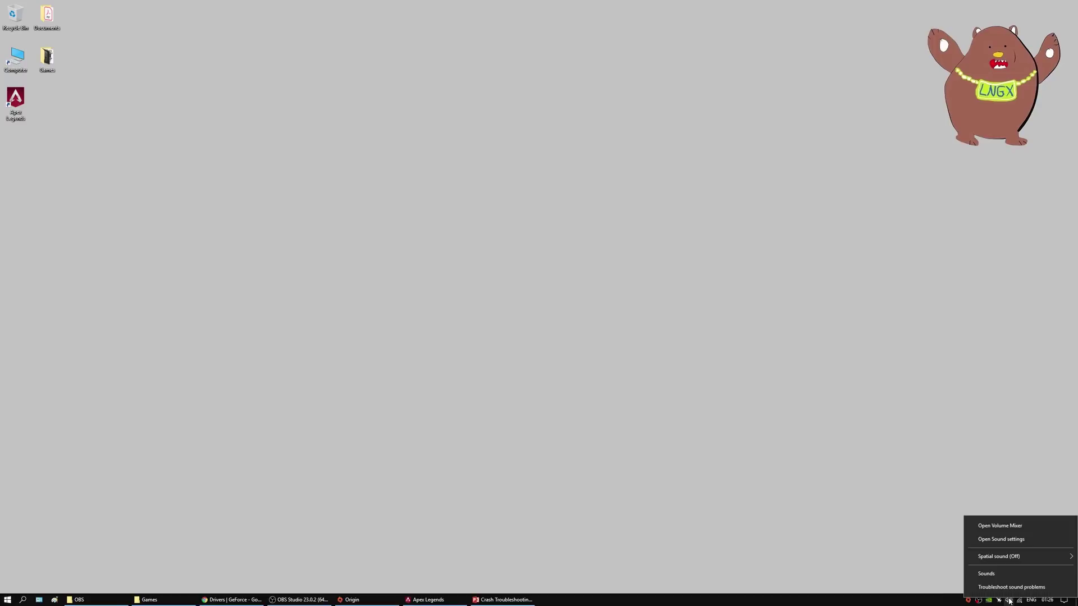
pyautogui.click(1005, 576)
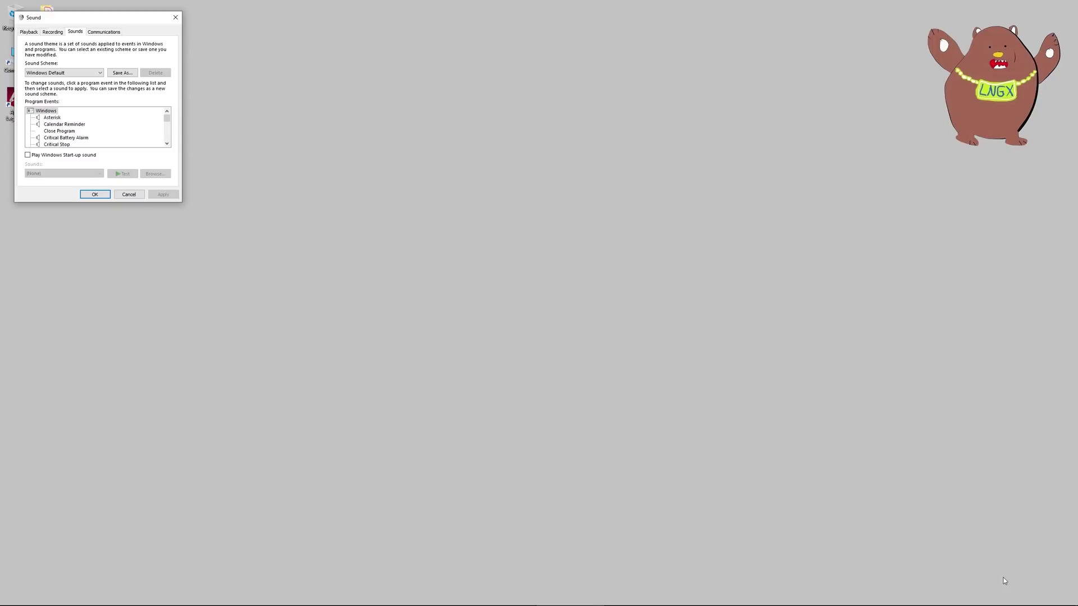
pyautogui.moveTo(84, 17); pyautogui.dragTo(348, 183)
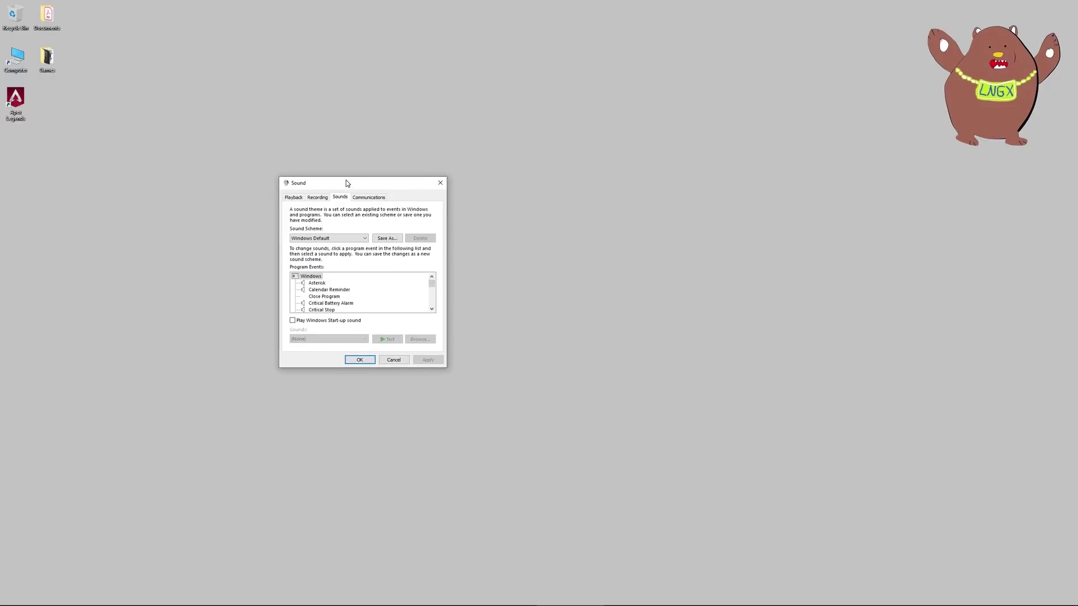
pyautogui.click(302, 197)
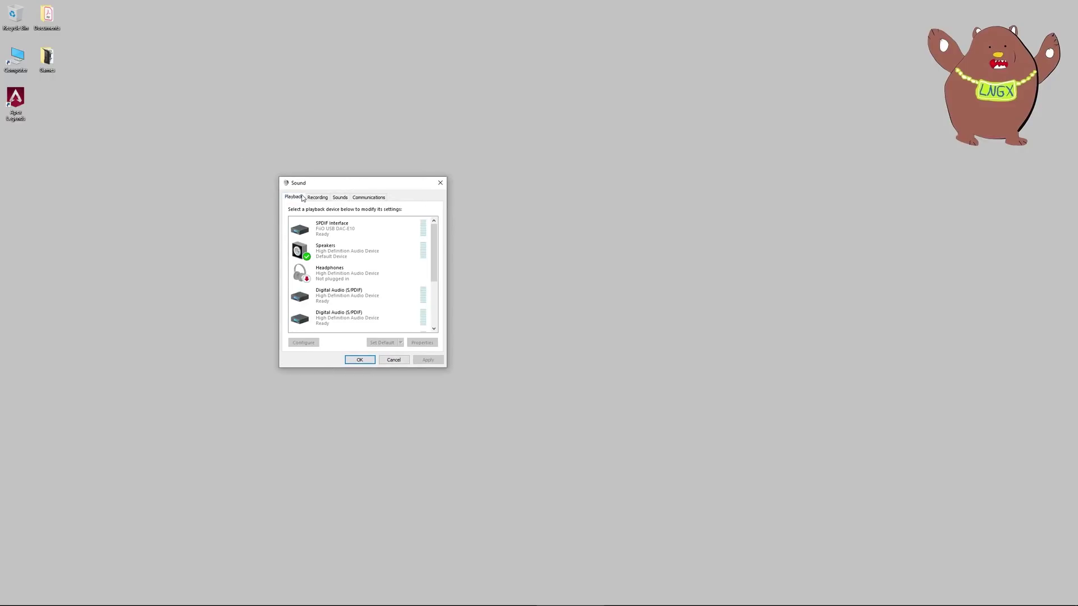
# Step: Disable SPDIF Interface, both Digital Audio (S/PDIF) outputs and the ASUS MG279 playback device
pyautogui.click(353, 229)
pyautogui.rightClick(354, 231)
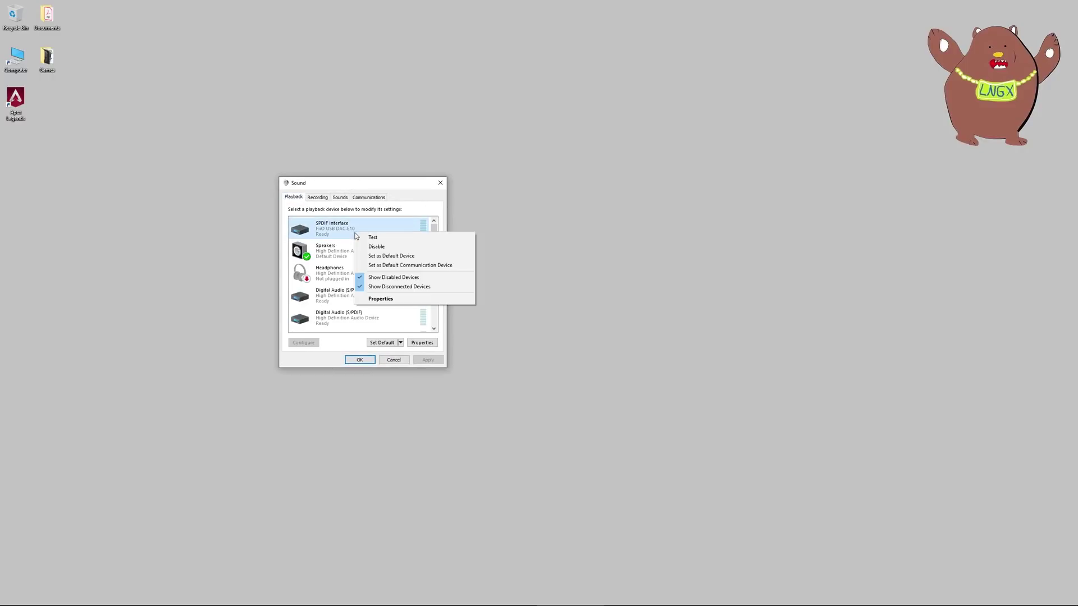
pyautogui.click(376, 246)
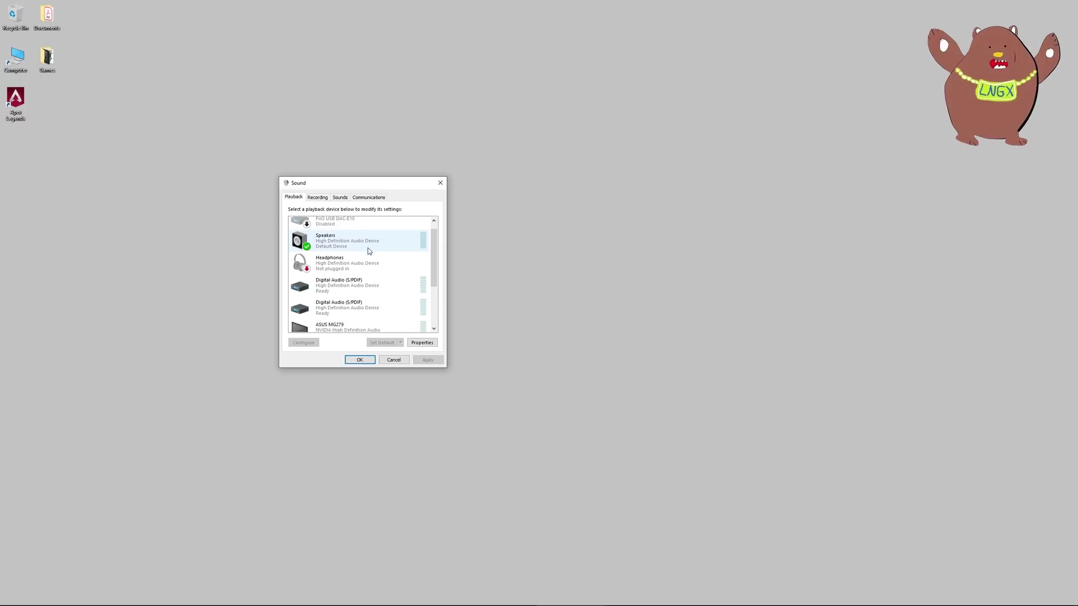
pyautogui.click(357, 272)
pyautogui.rightClick(356, 274)
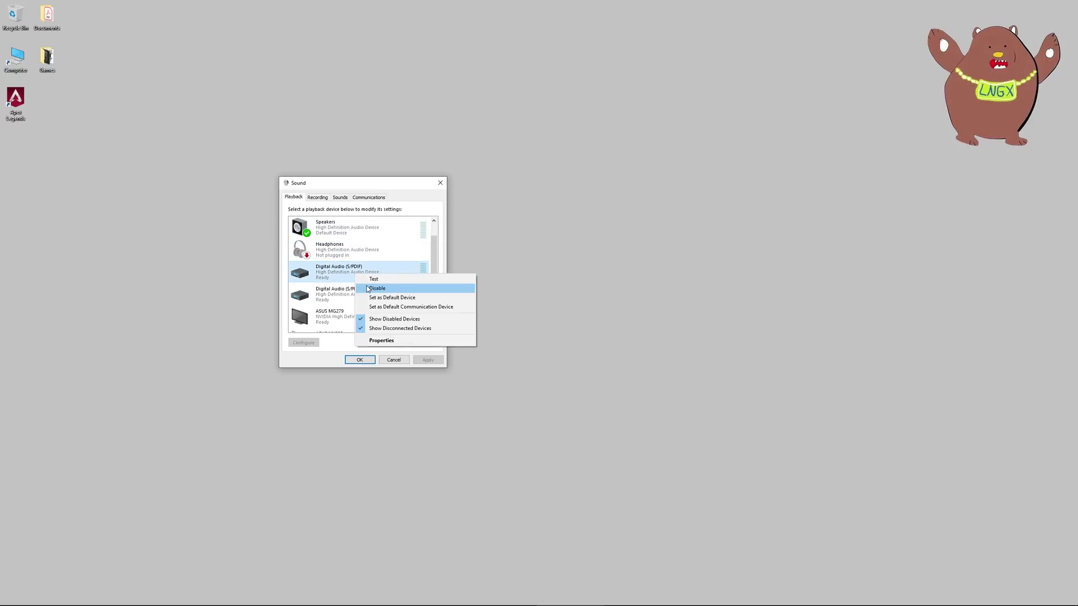
pyautogui.click(368, 289)
pyautogui.rightClick(354, 295)
pyautogui.click(366, 308)
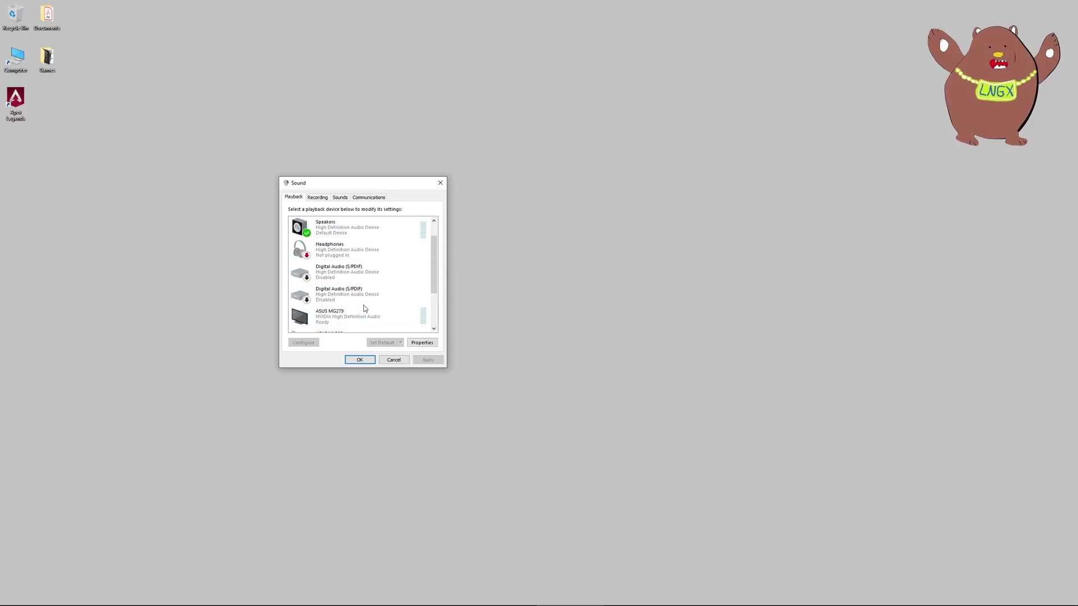
pyautogui.click(365, 308)
pyautogui.rightClick(365, 309)
pyautogui.click(375, 330)
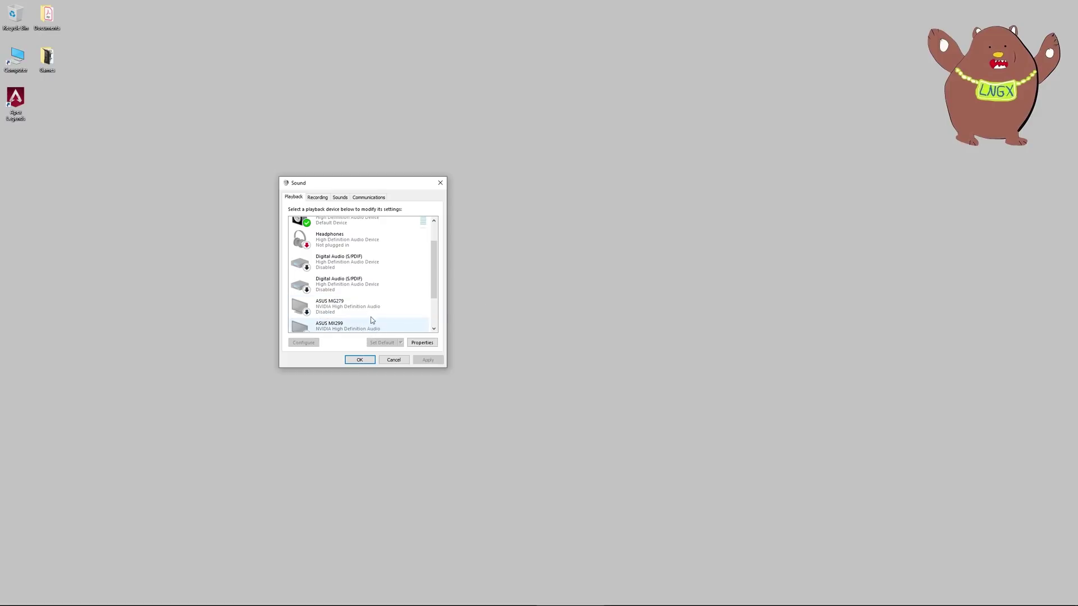
# Step: Scroll to an NVIDIA Output device, select it, and close the Sound dialog
pyautogui.scroll(-2, 370, 318)
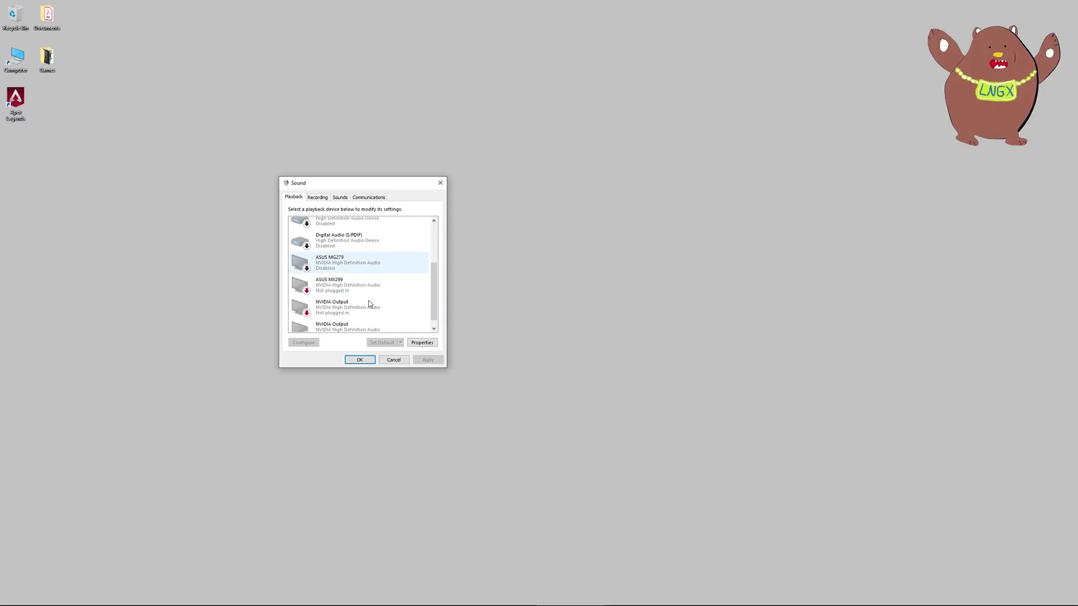
pyautogui.scroll(-1, 370, 304)
pyautogui.click(370, 304)
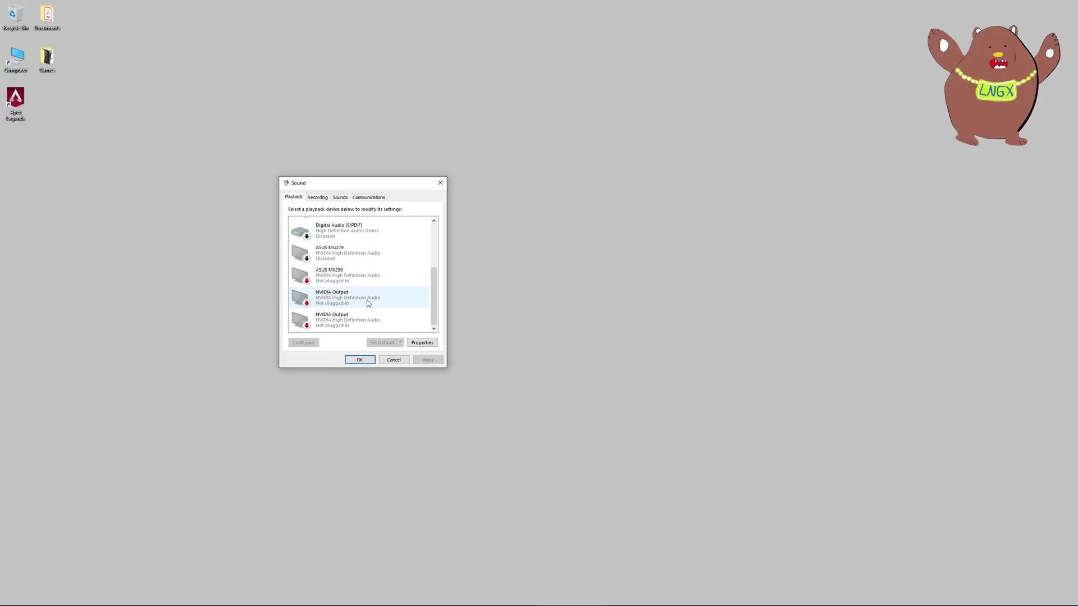
pyautogui.press('Escape')
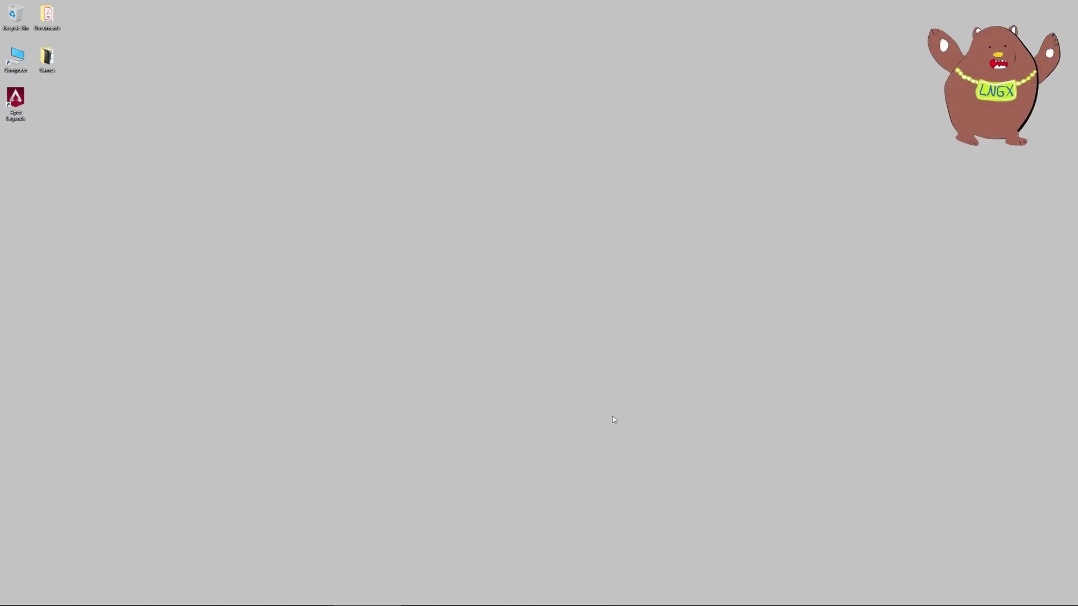
# Step: In Origin's library, set Apex Legends' Advanced Launch Options game language to Polski (Polish) and save
pyautogui.click(375, 603)
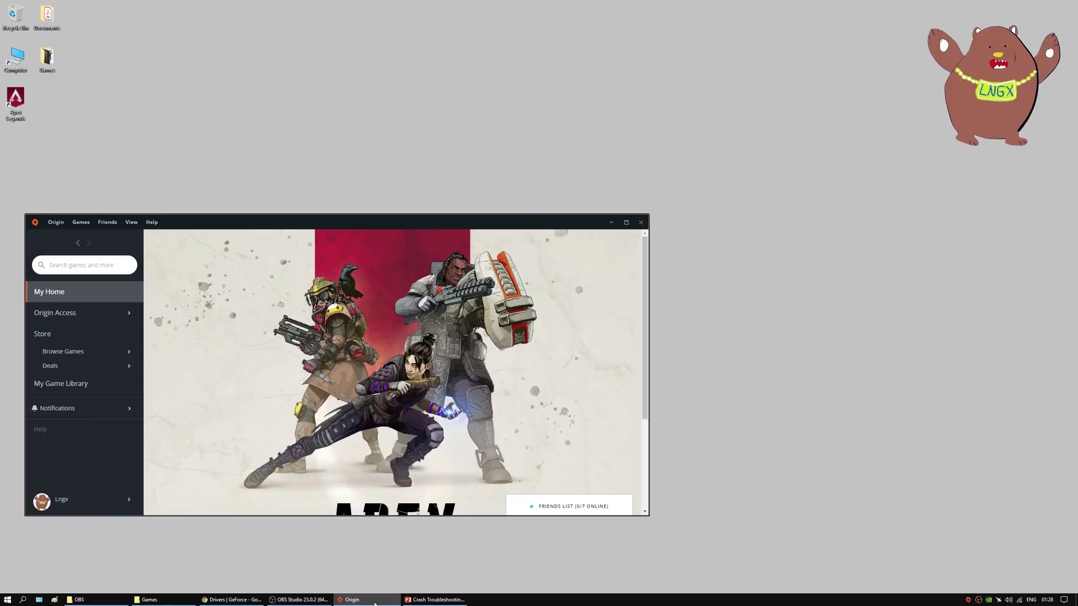
pyautogui.click(65, 388)
pyautogui.rightClick(201, 310)
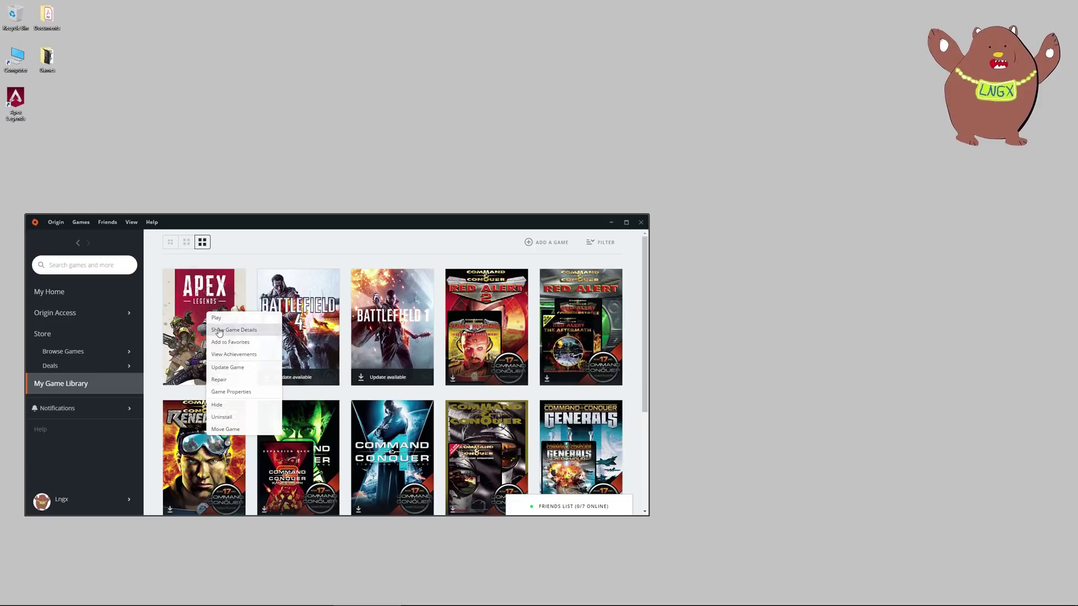
pyautogui.click(246, 391)
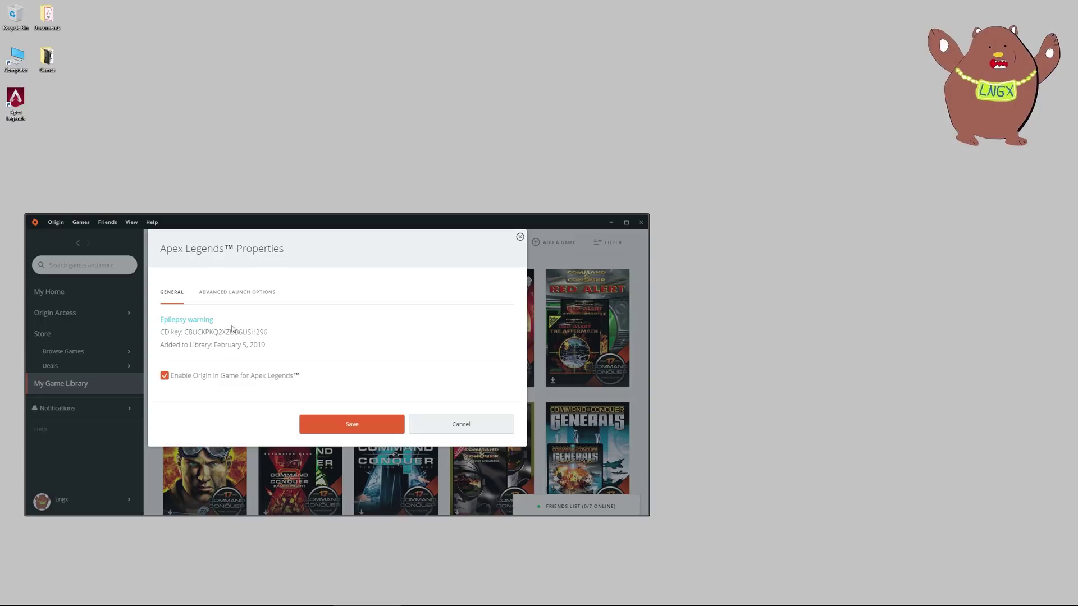
pyautogui.click(235, 296)
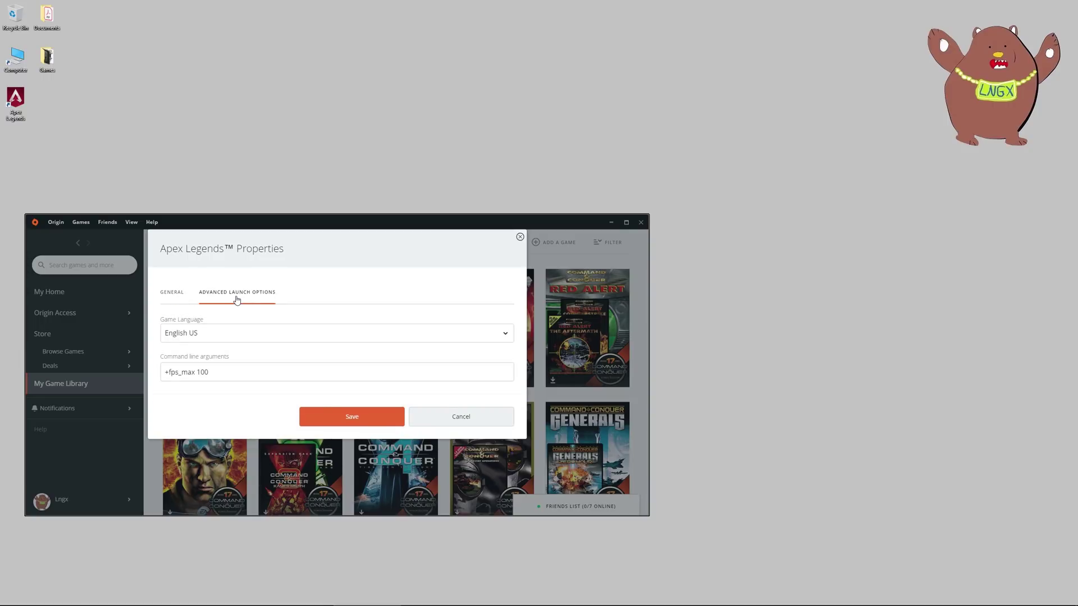
pyautogui.click(436, 336)
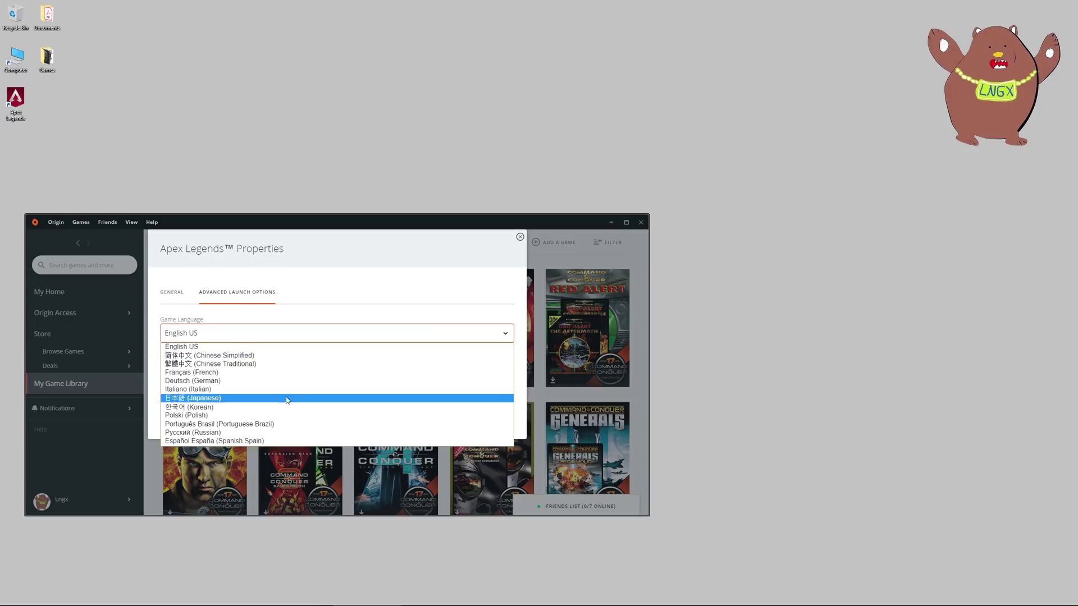
pyautogui.click(265, 418)
pyautogui.click(335, 419)
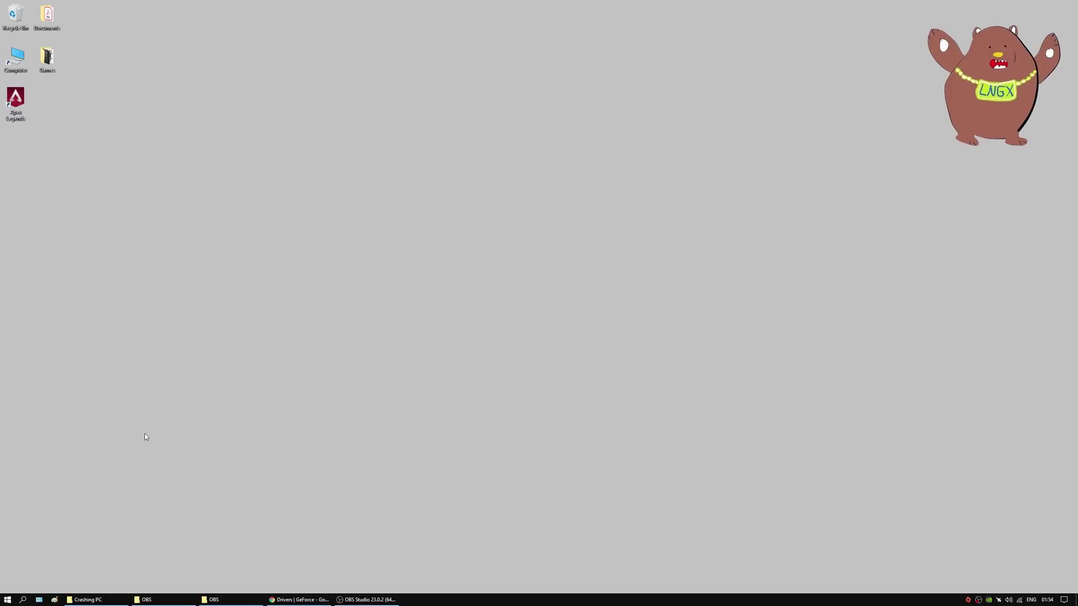
# Step: Search 'performance' to open Performance Options and reach its Advanced virtual memory settings
pyautogui.click(23, 600)
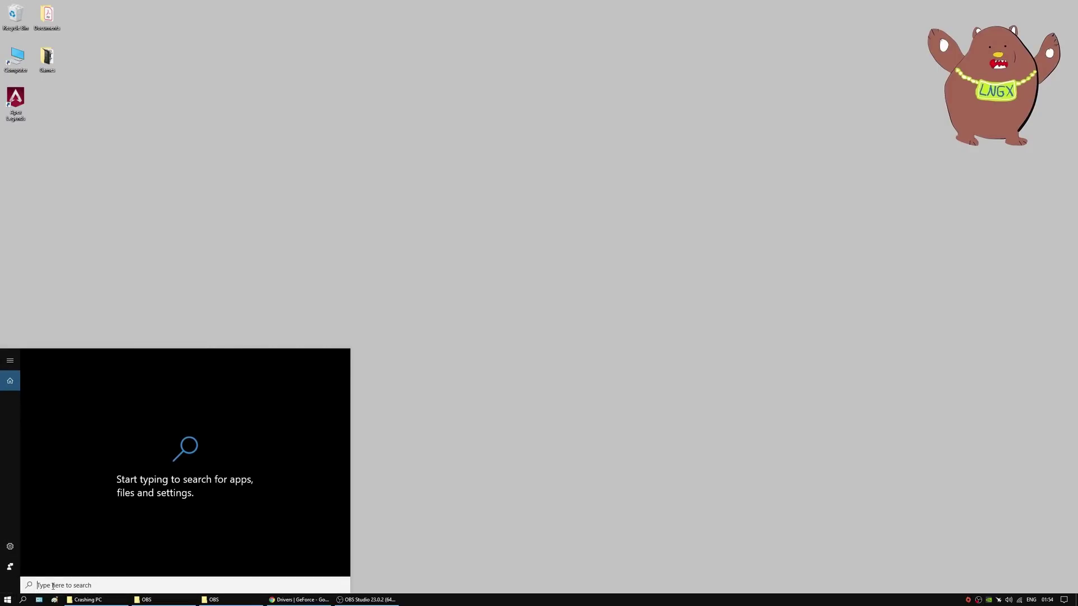
pyautogui.write('perf')
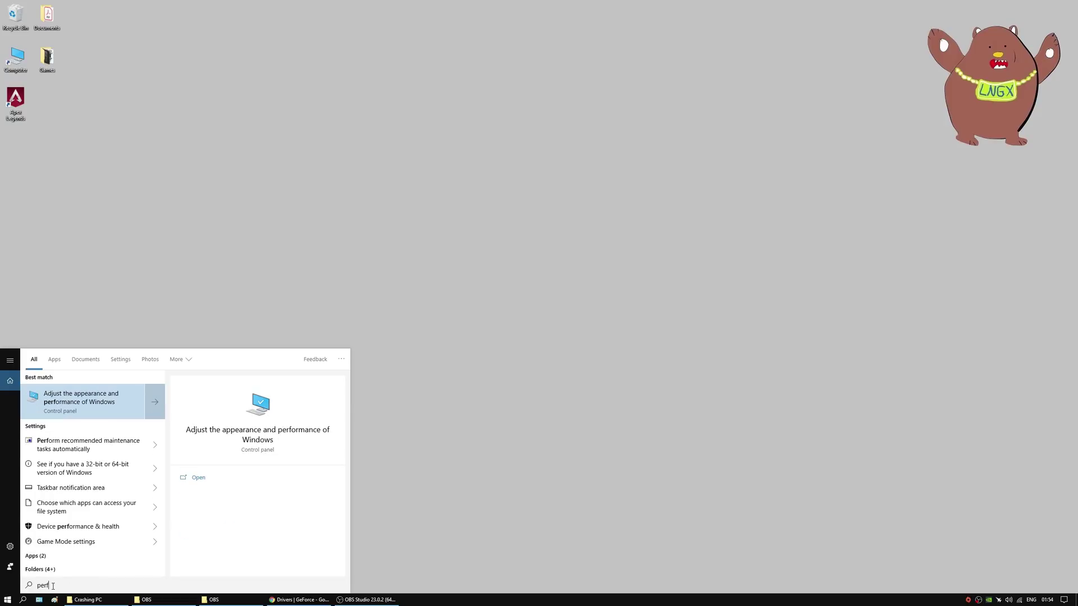
pyautogui.write('ormance')
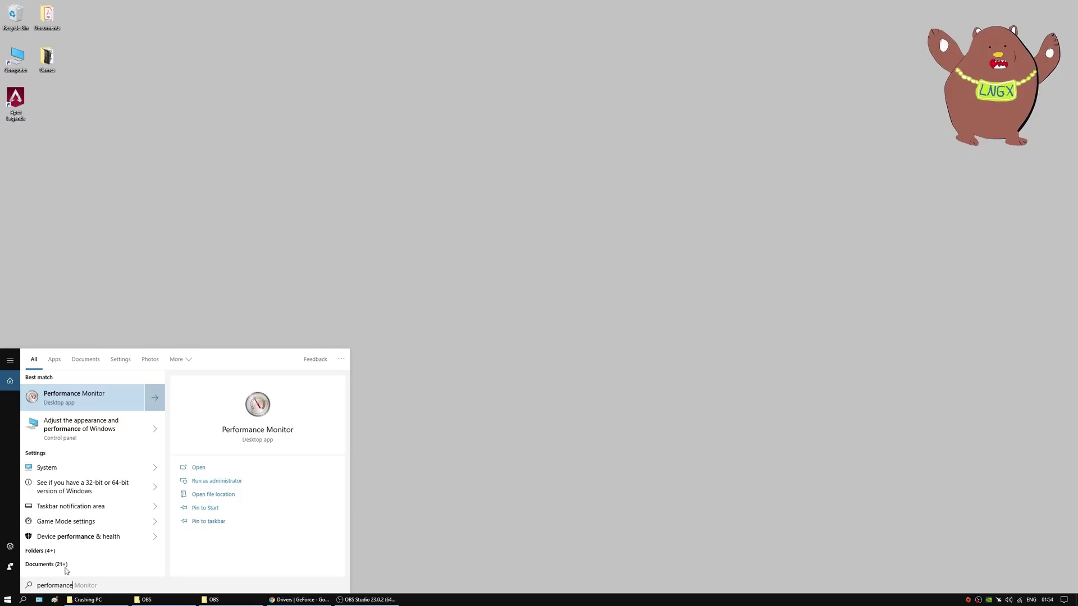
pyautogui.click(106, 430)
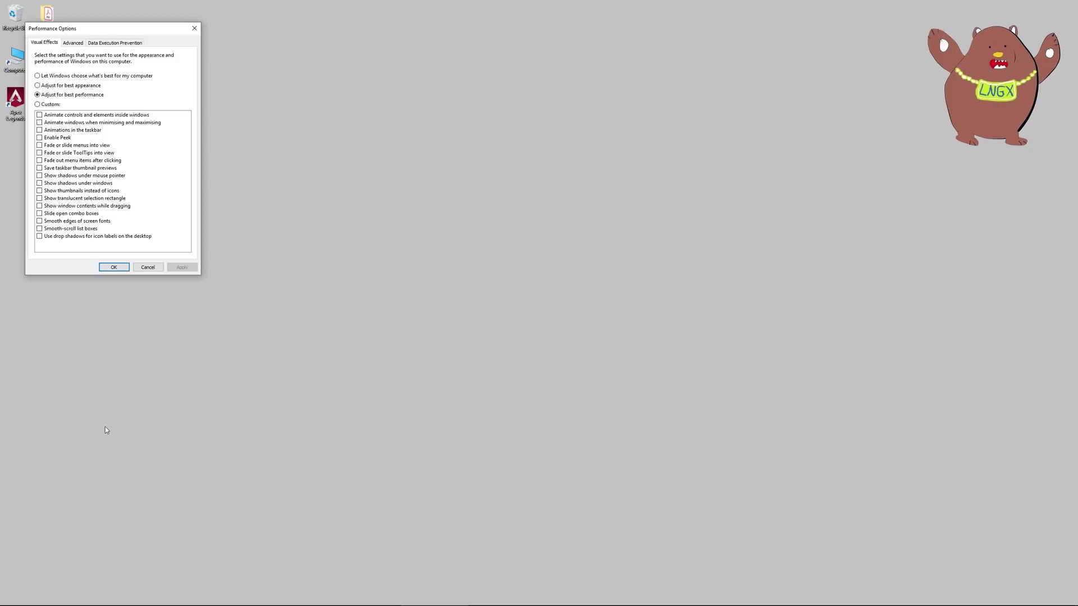
pyautogui.moveTo(112, 31); pyautogui.dragTo(359, 165)
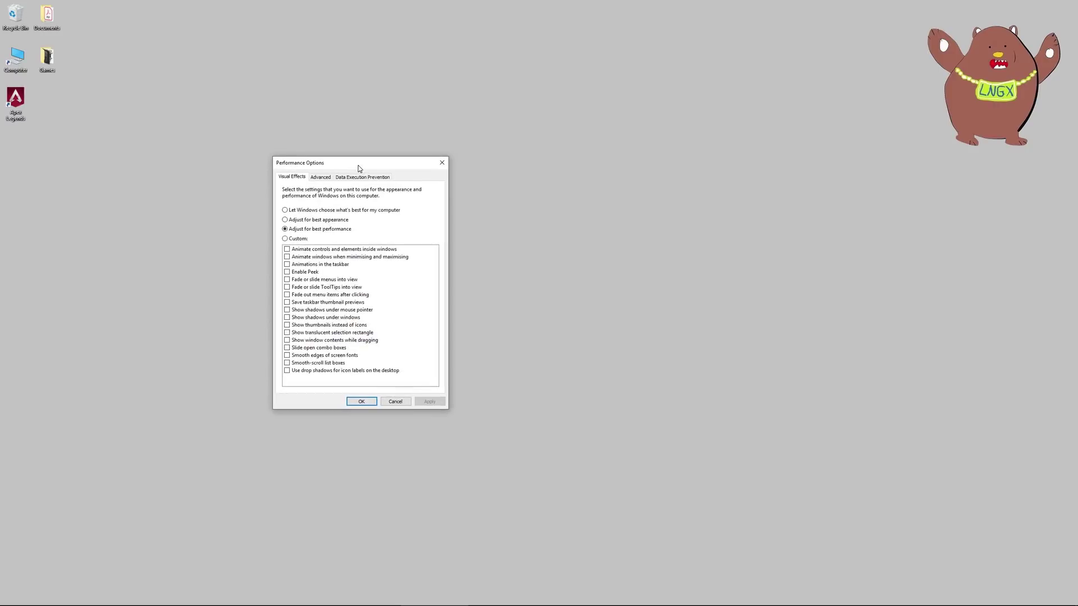
pyautogui.click(321, 178)
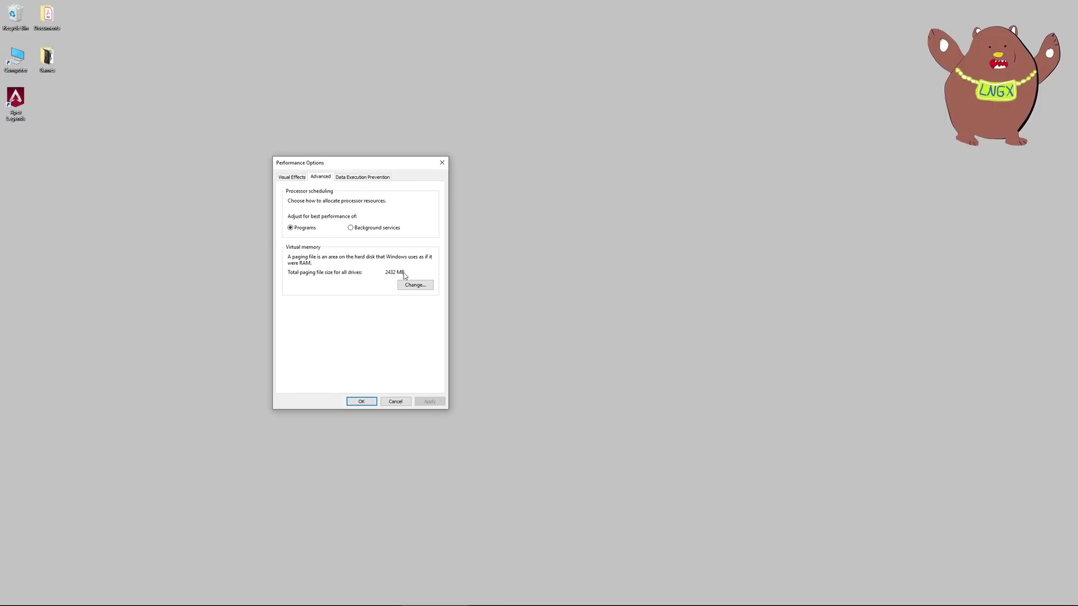
pyautogui.click(414, 286)
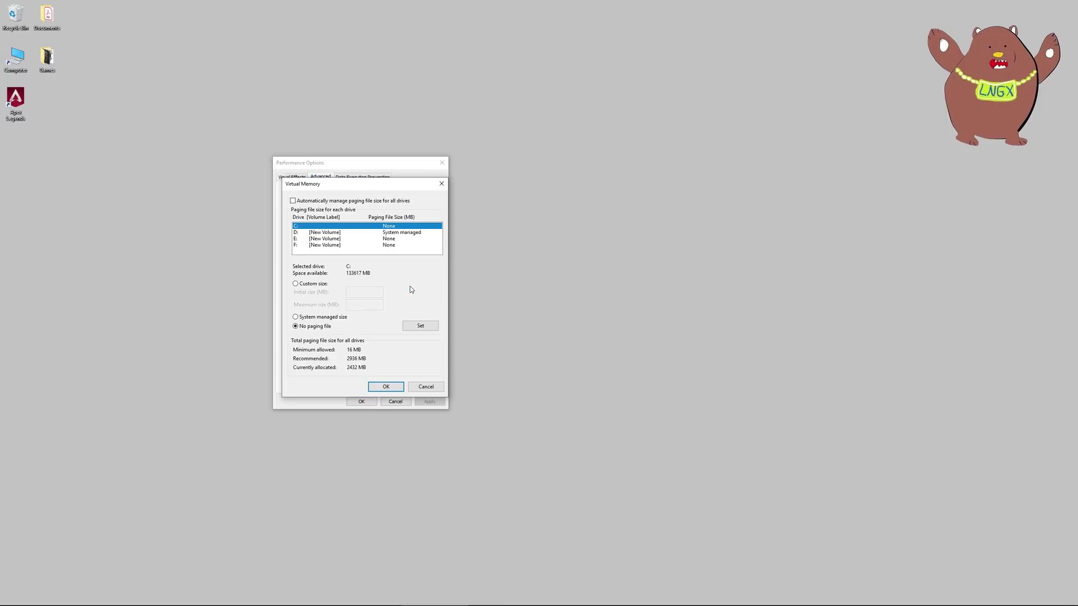
# Step: Give drive D: a system-managed paging file, then confirm, apply and close Performance Options
pyautogui.click(334, 232)
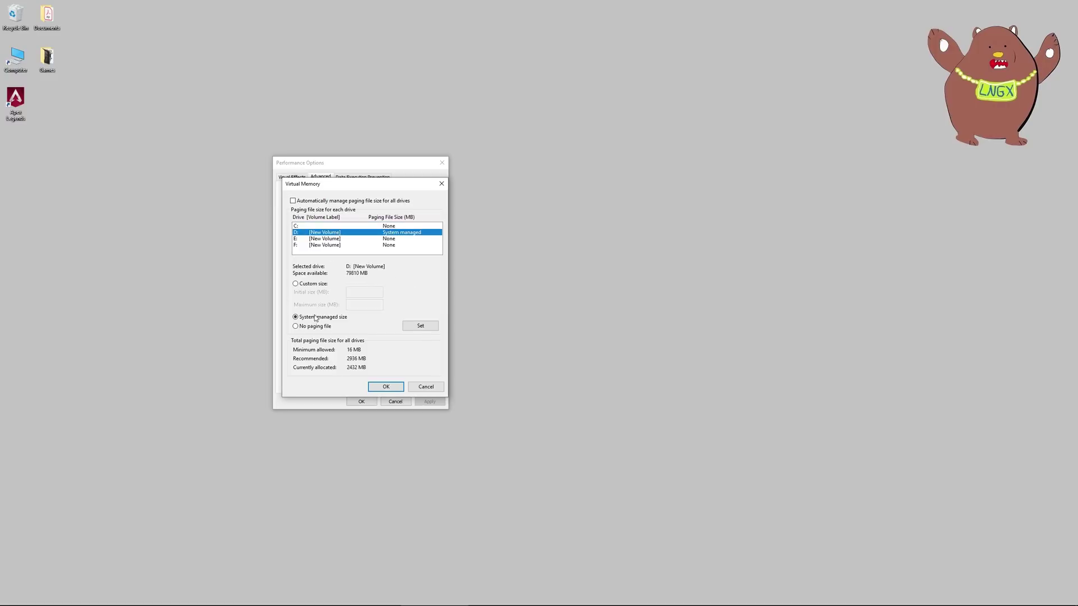
pyautogui.click(426, 328)
pyautogui.click(386, 387)
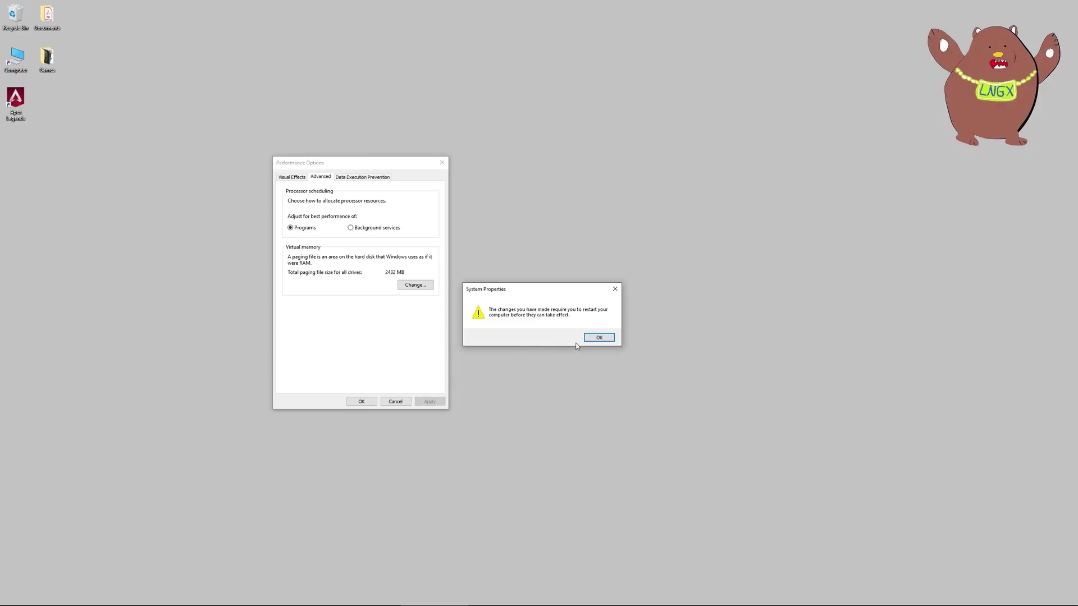
pyautogui.click(598, 339)
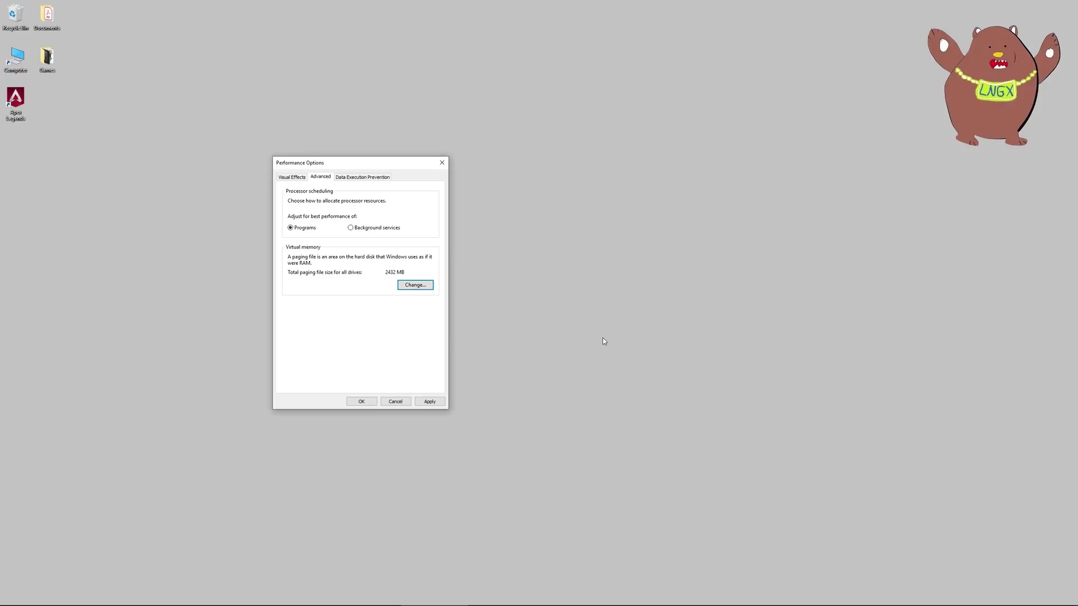
pyautogui.click(429, 402)
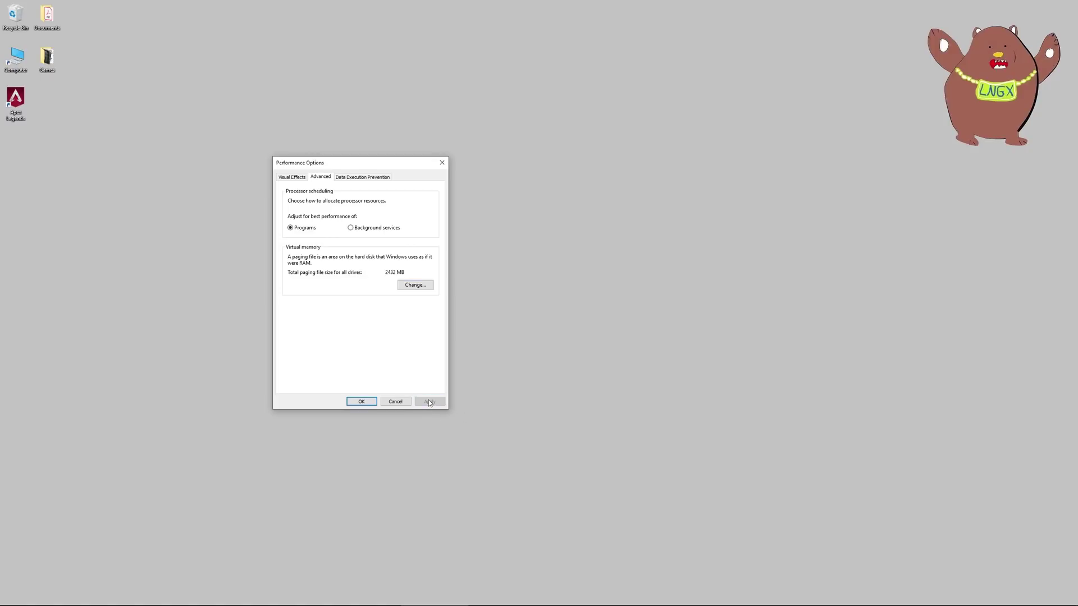
pyautogui.click(358, 401)
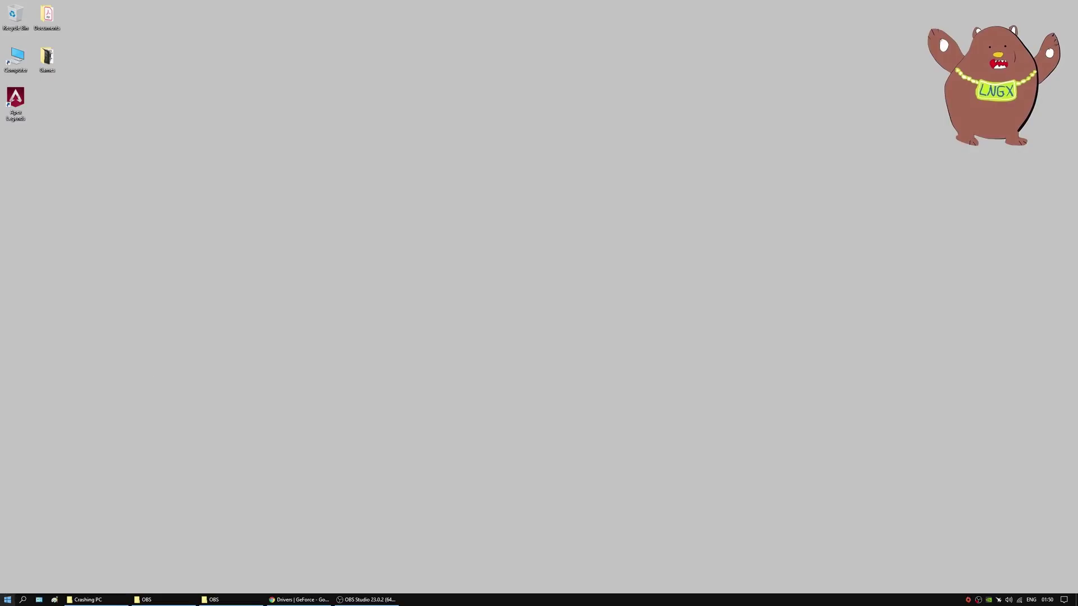
pyautogui.click(22, 599)
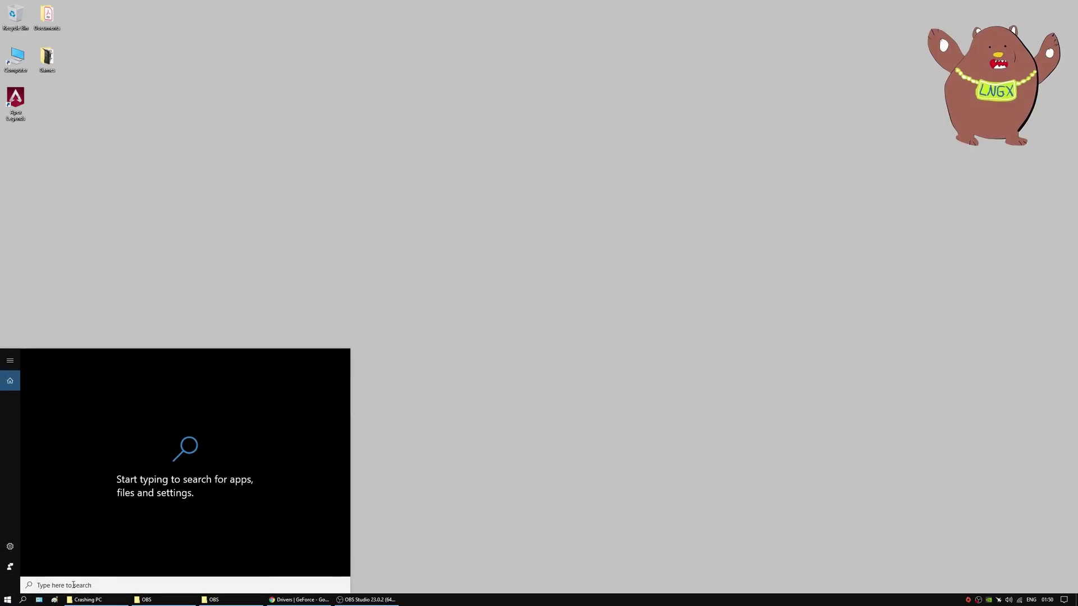
pyautogui.write('power')
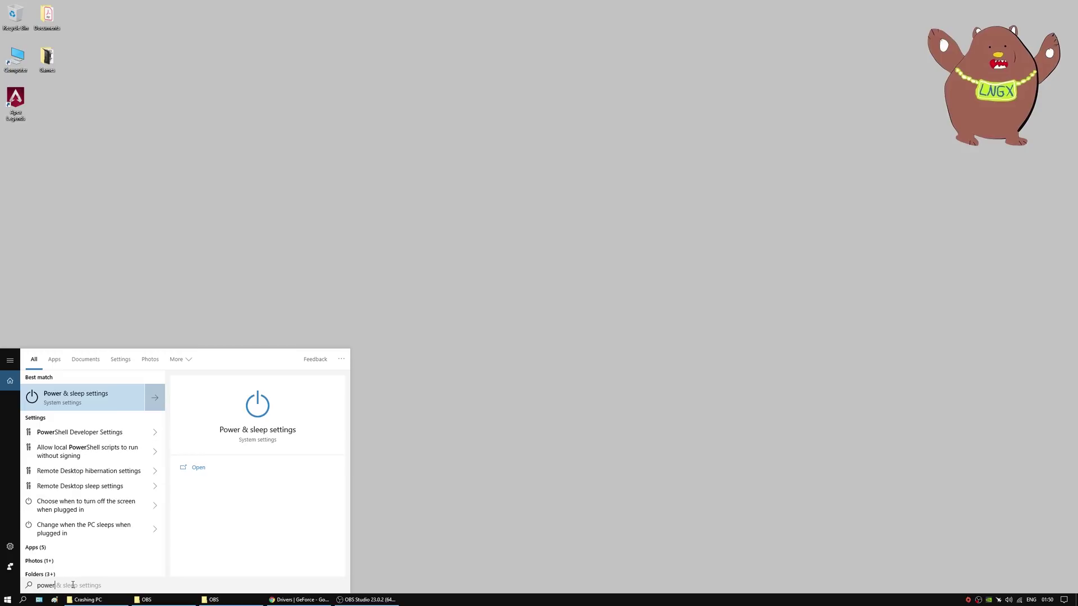
pyautogui.click(89, 398)
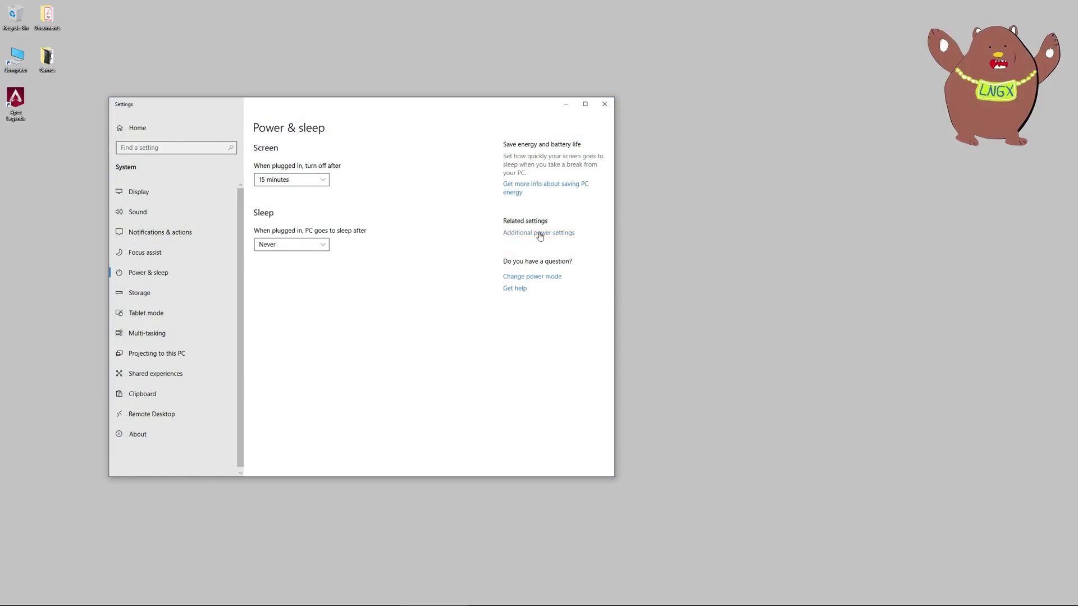
pyautogui.click(540, 233)
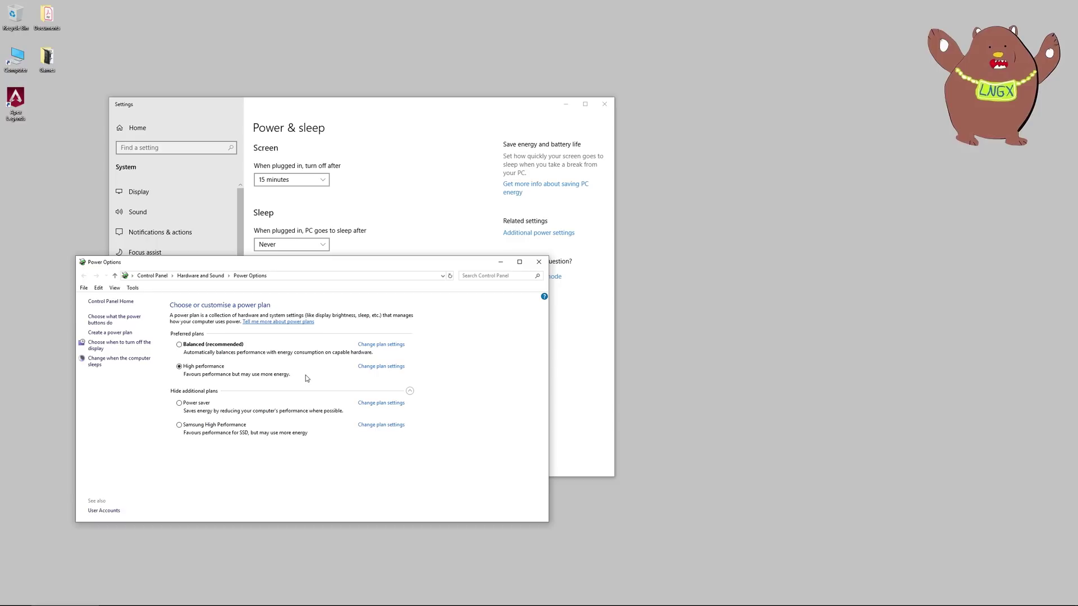
pyautogui.press('super+d')
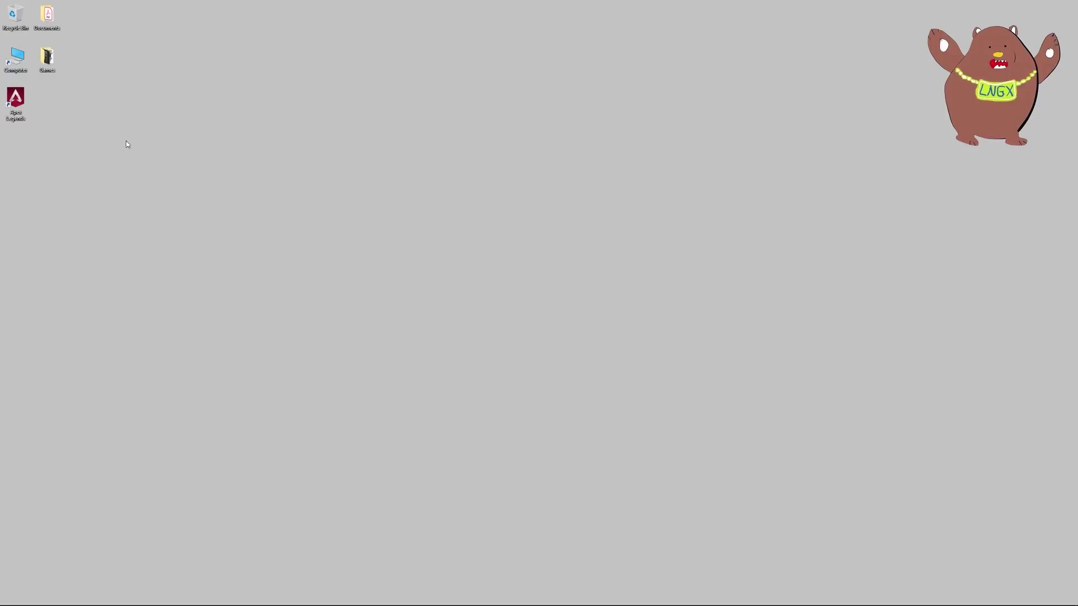
# Step: Tick Disable full-screen optimisations on the Apex Legends shortcut's Compatibility settings and apply
pyautogui.rightClick(15, 101)
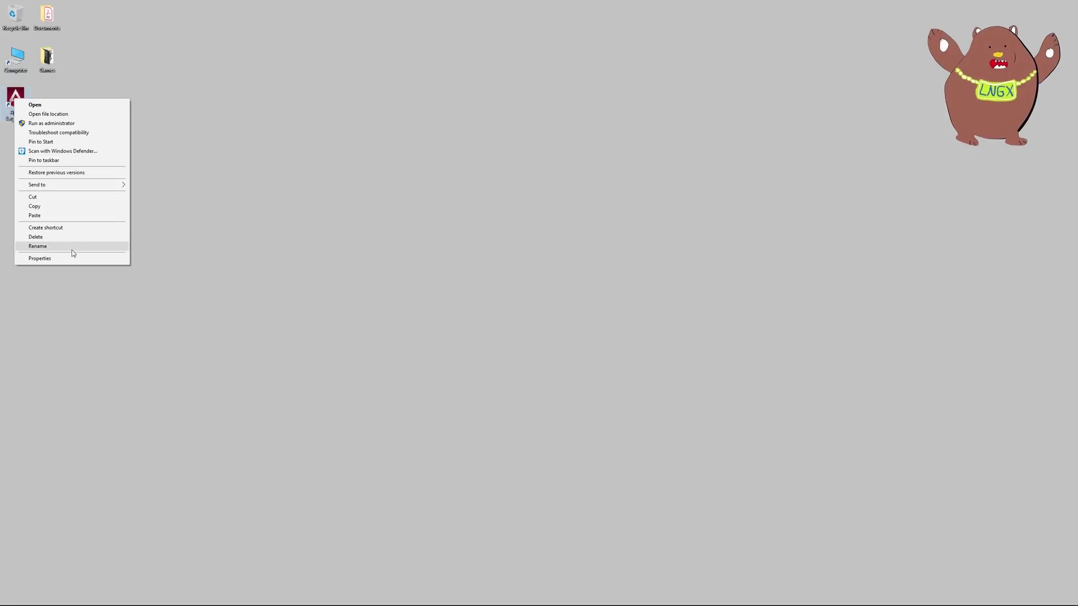
pyautogui.click(73, 258)
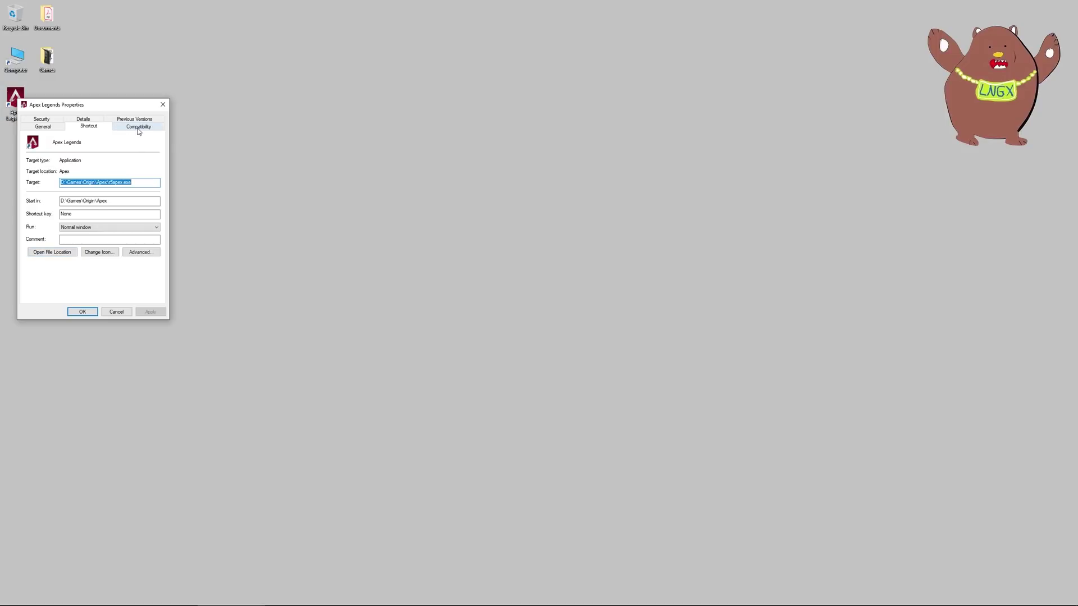
pyautogui.click(138, 128)
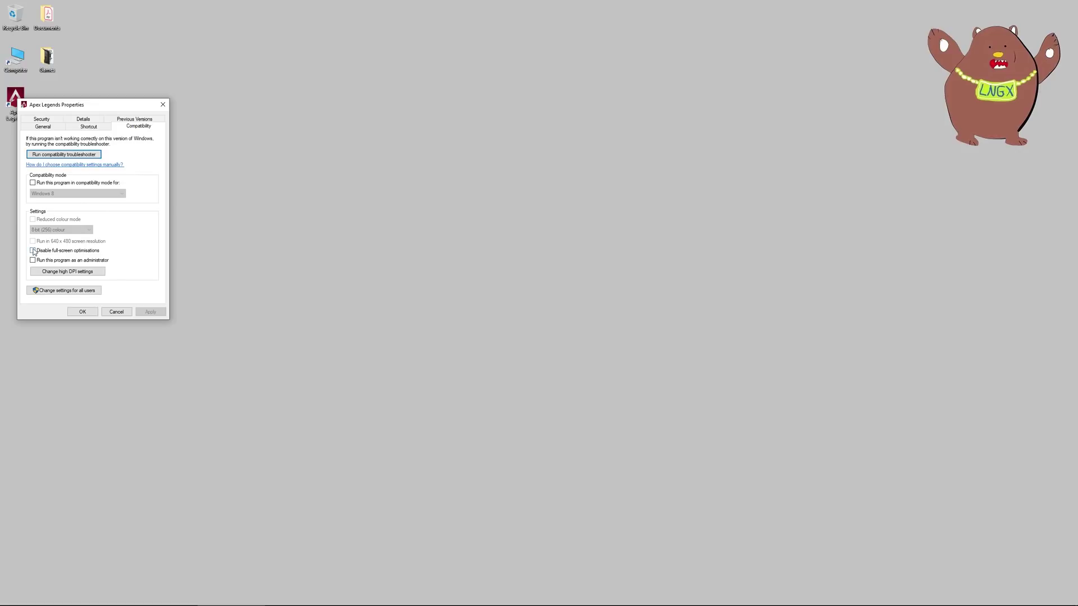
pyautogui.click(33, 251)
pyautogui.click(150, 312)
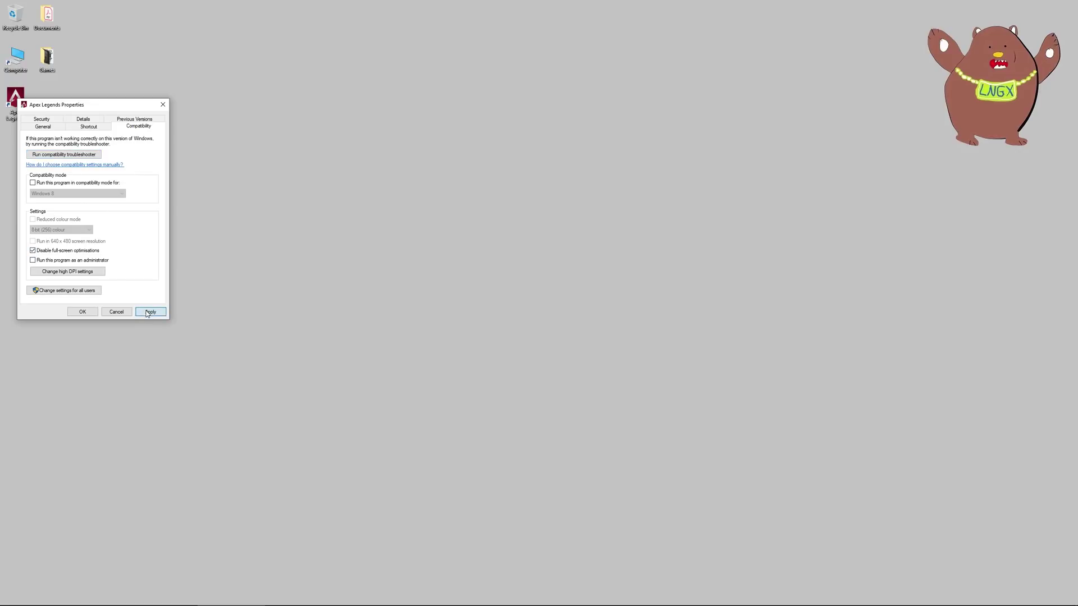